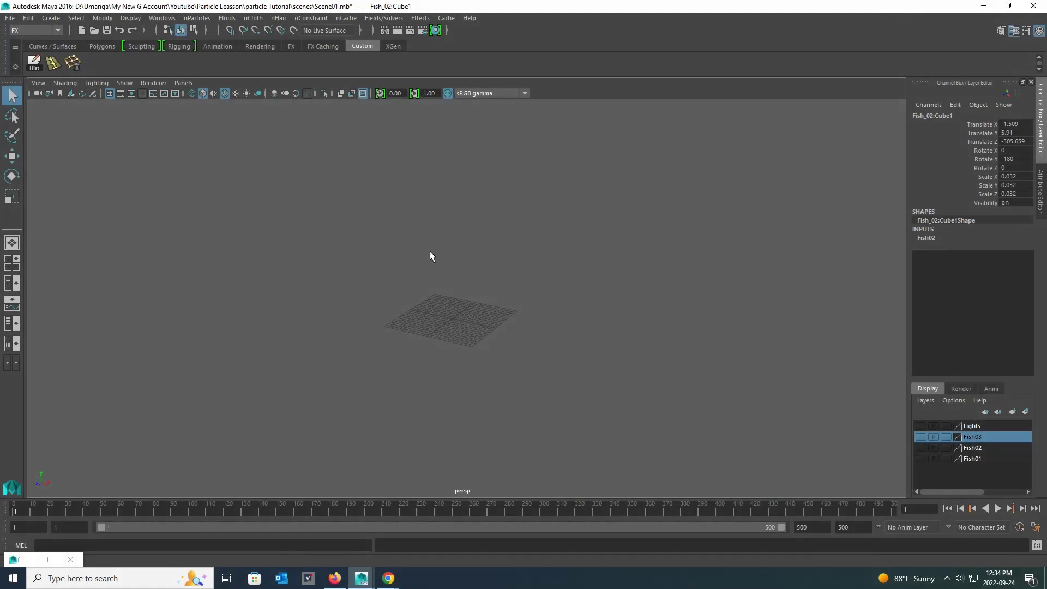
alt+drag(492, 325, 456, 318)
alt+middle_drag(456, 319, 473, 279)
alt+right_drag(473, 279, 483, 269)
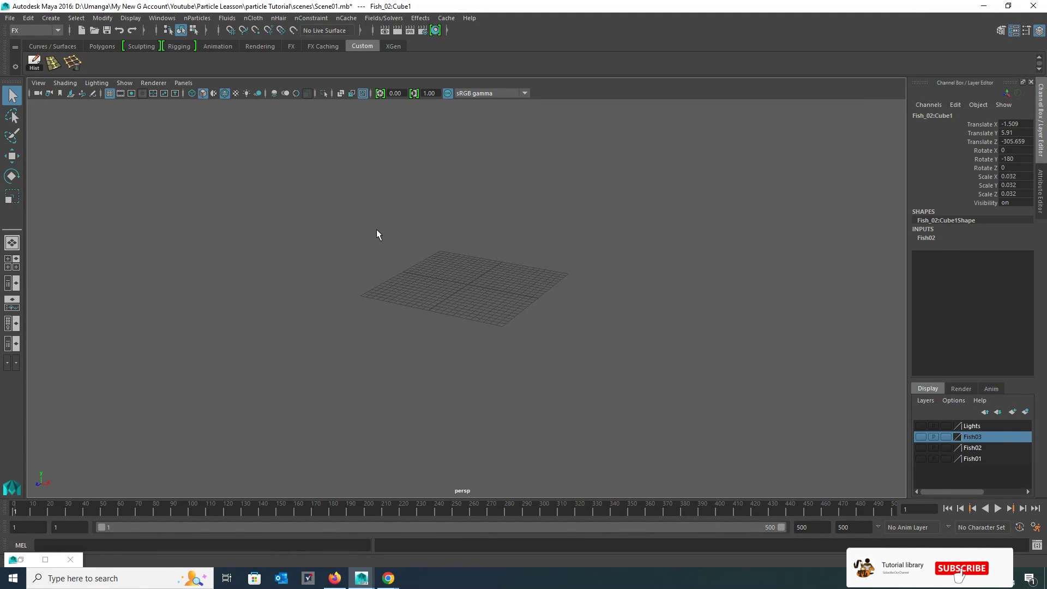
right_click(10, 347)
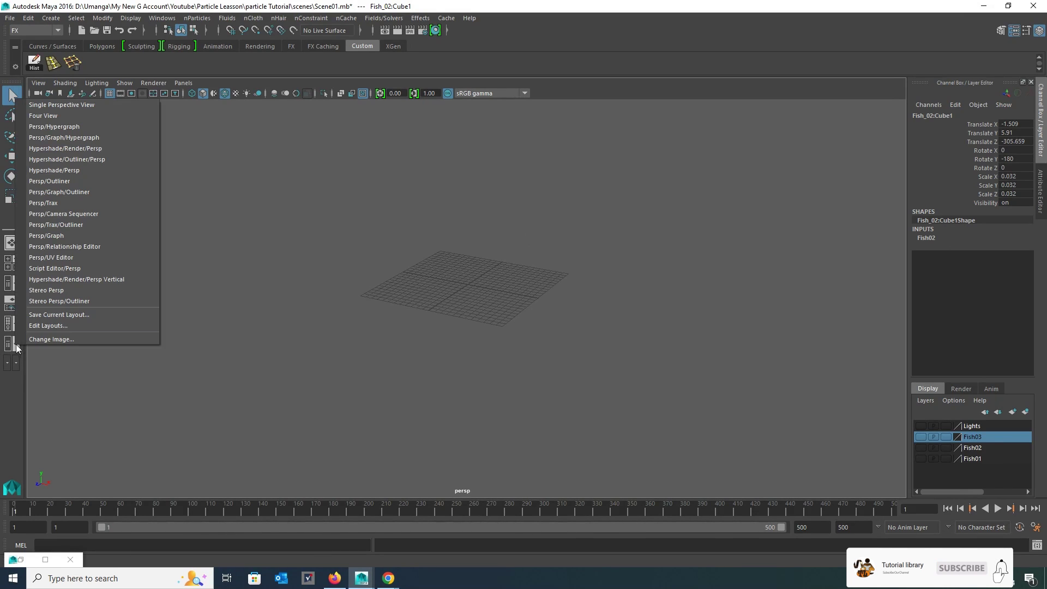
click(83, 181)
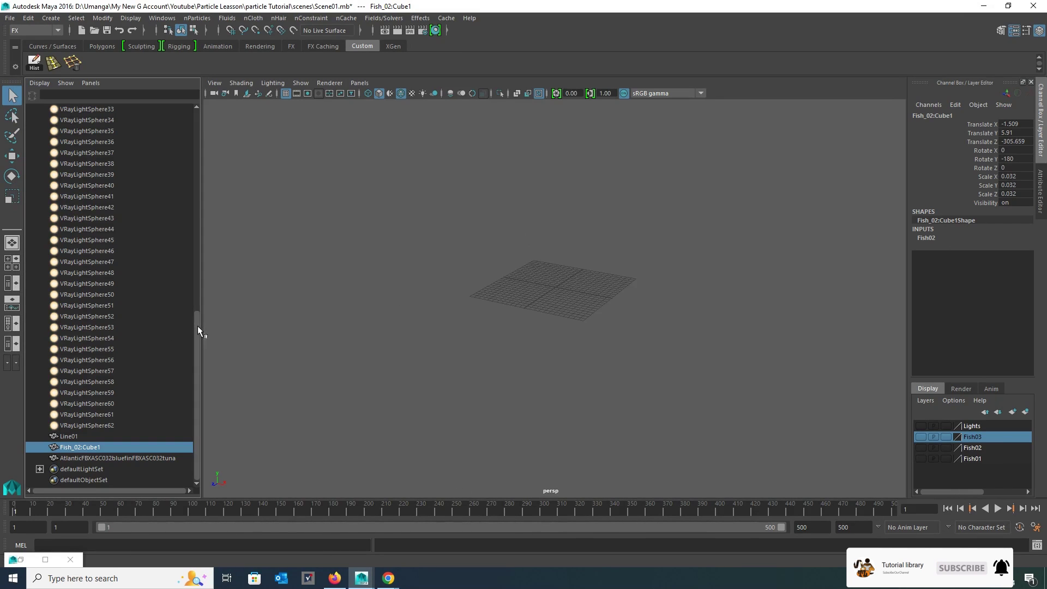
drag(200, 314, 117, 305)
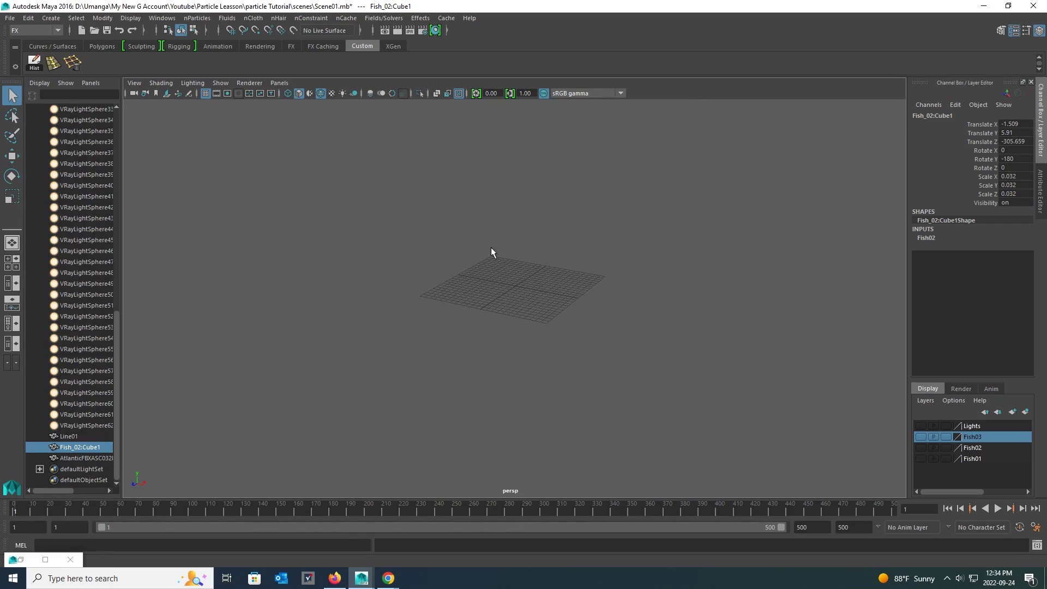
drag(117, 192, 24, 193)
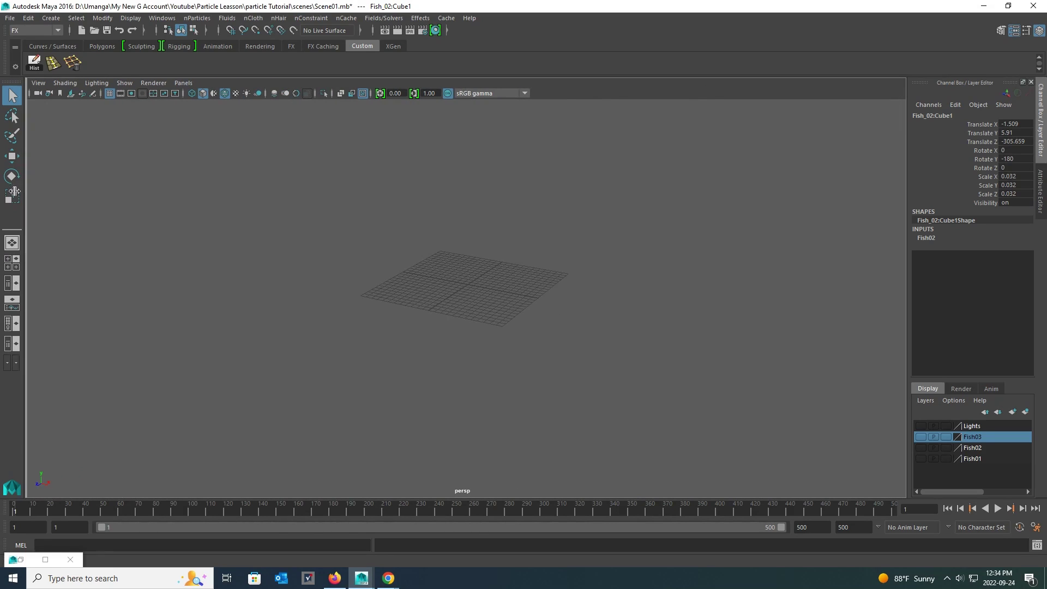
alt+drag(334, 253, 352, 249)
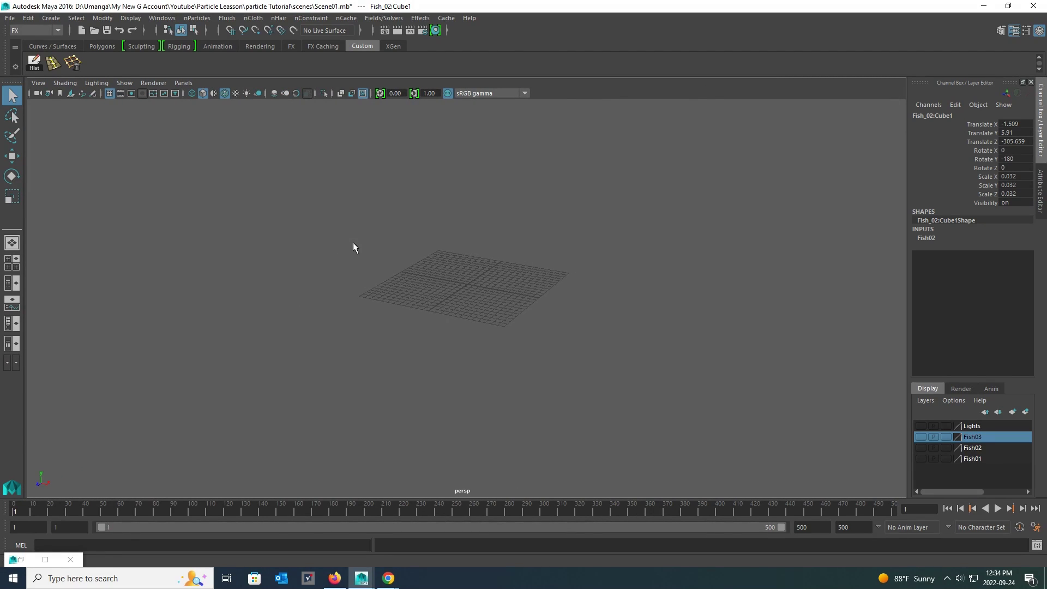
Create an nParticle emitter and move it away from the grid to about X -136 and Y 15.
click(197, 18)
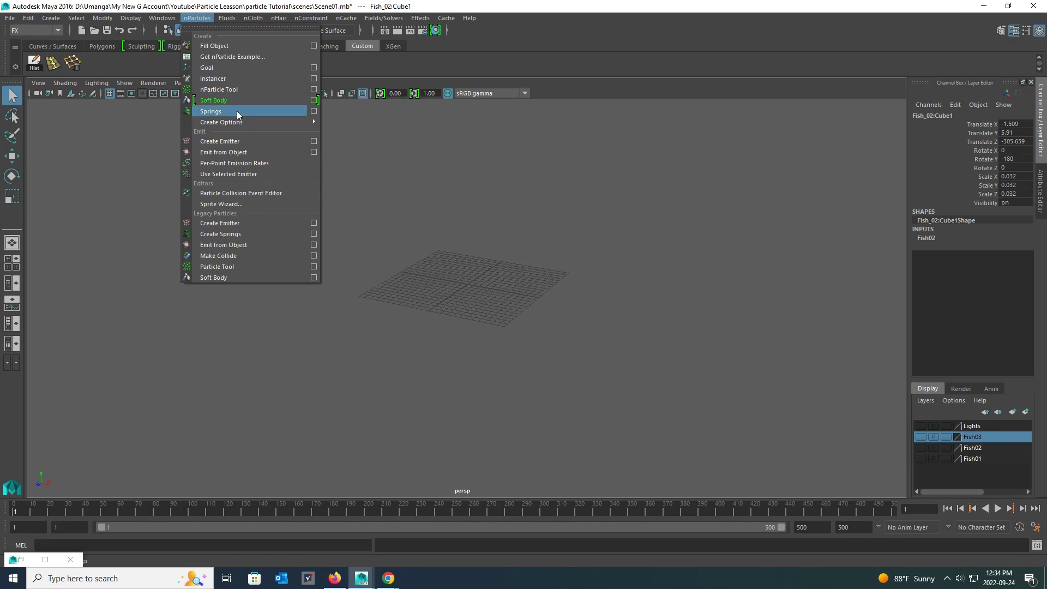
click(238, 141)
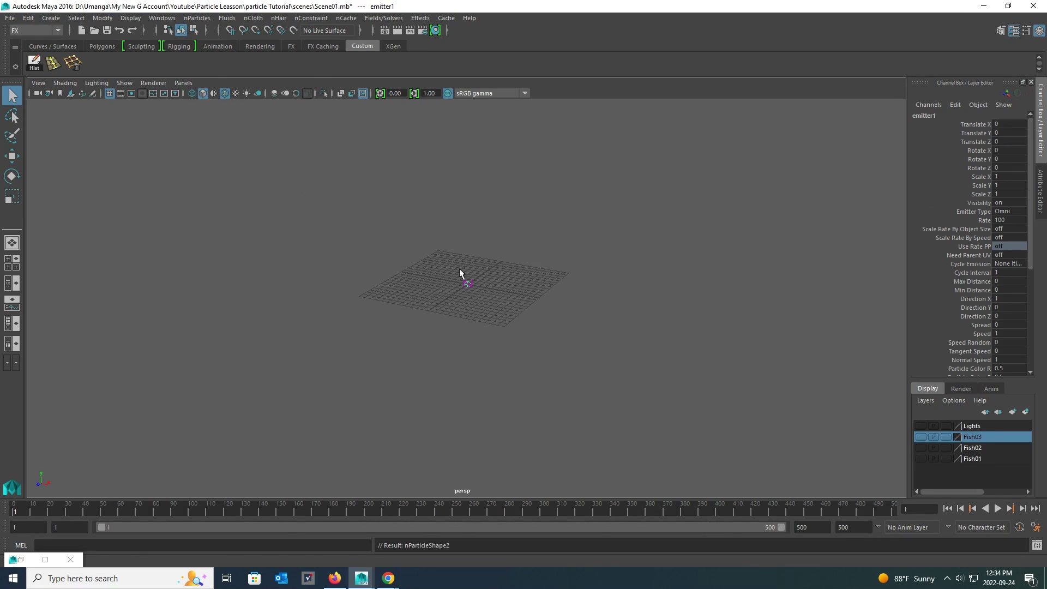
scroll(398, 248, down, 3)
key(w)
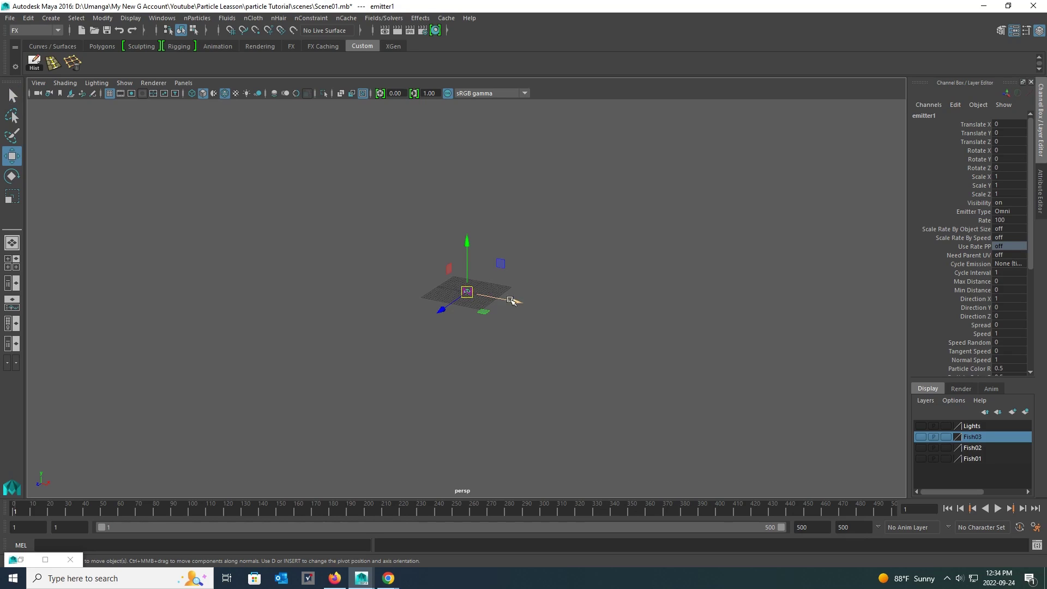
drag(329, 269, 220, 243)
alt+drag(245, 278, 287, 277)
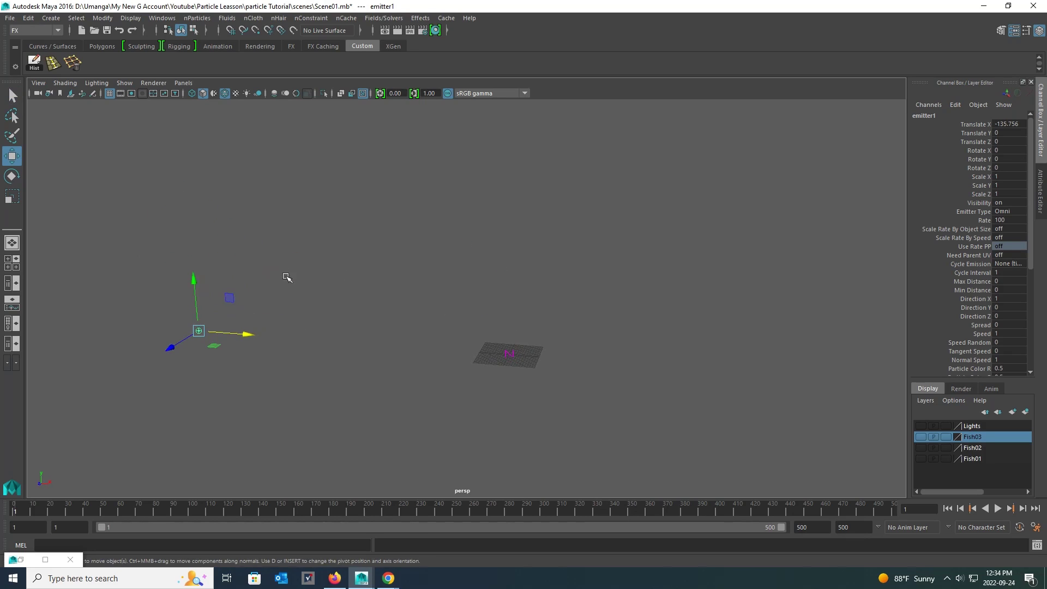
drag(195, 281, 192, 247)
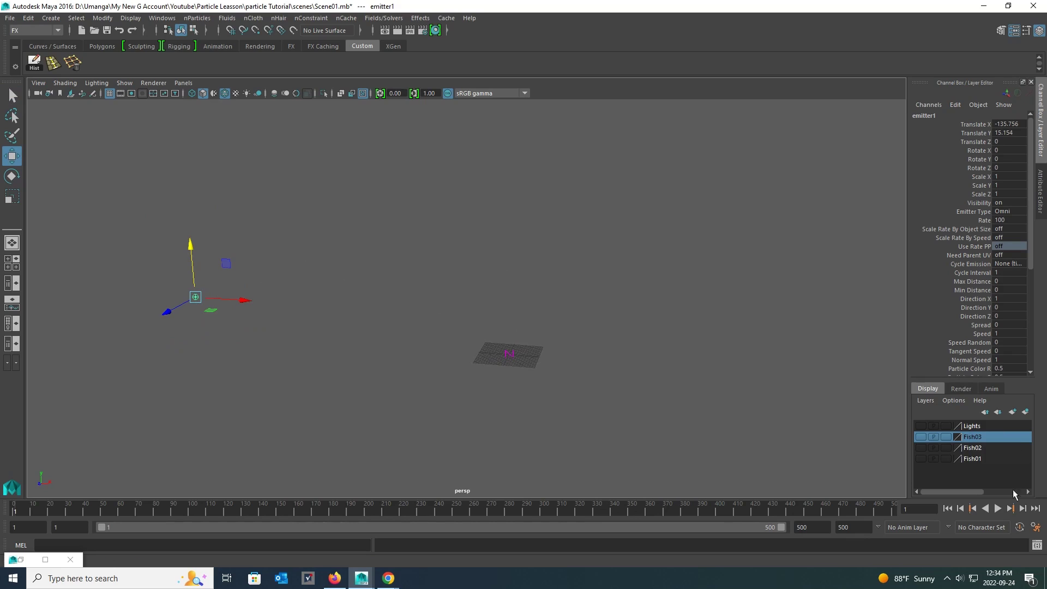
Play the simulation twice from the first frame to preview the emitted particles, stopping each time.
click(999, 508)
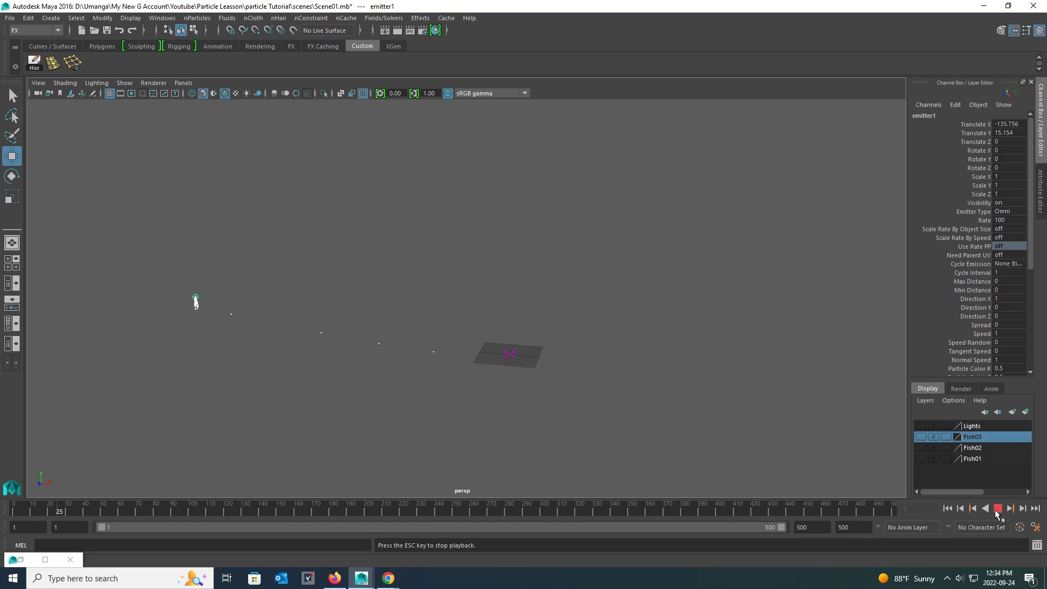
click(998, 509)
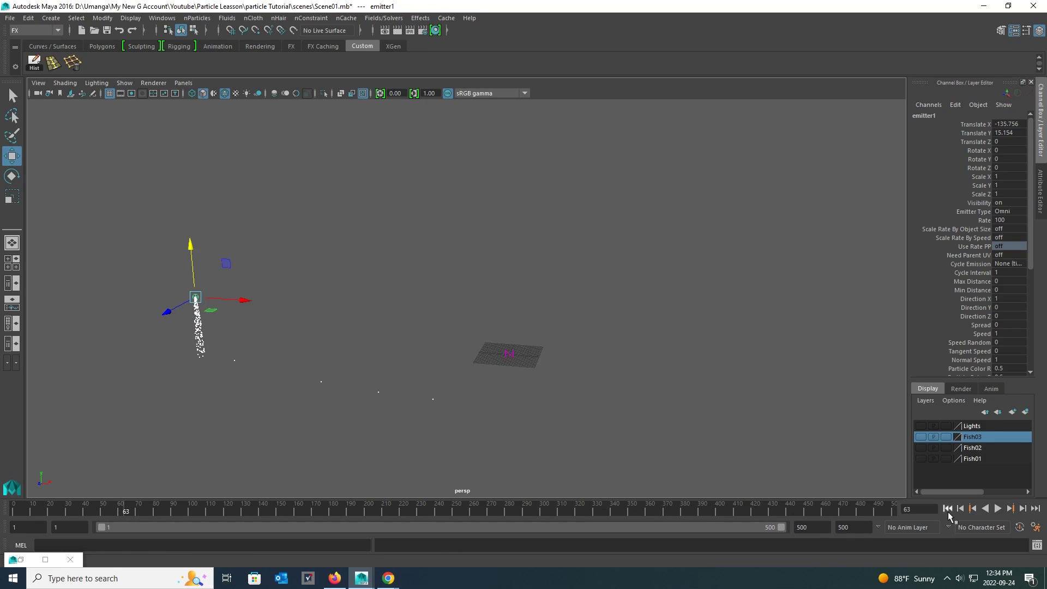
click(998, 509)
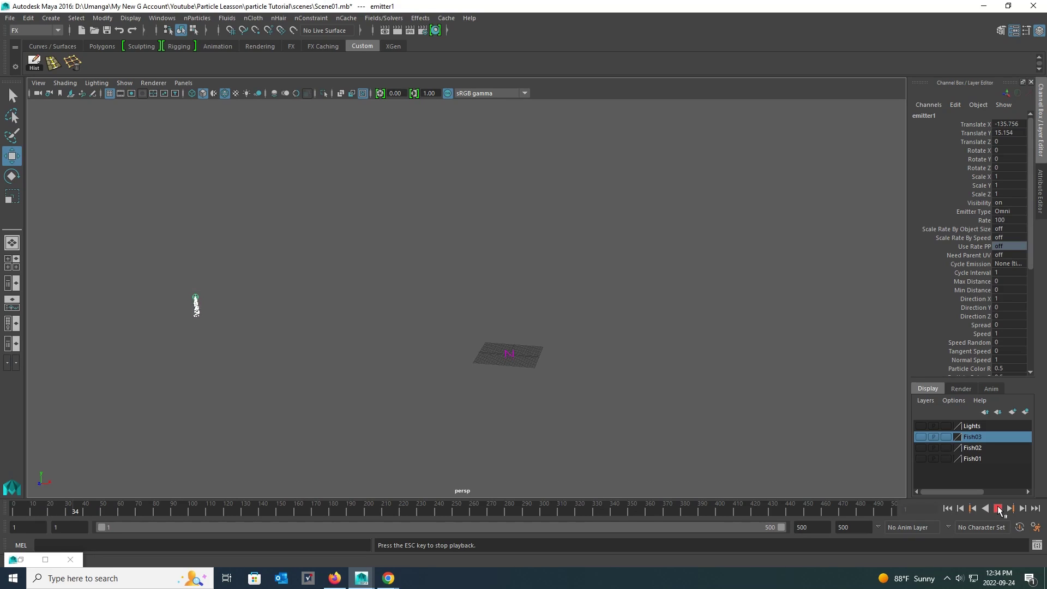
click(999, 509)
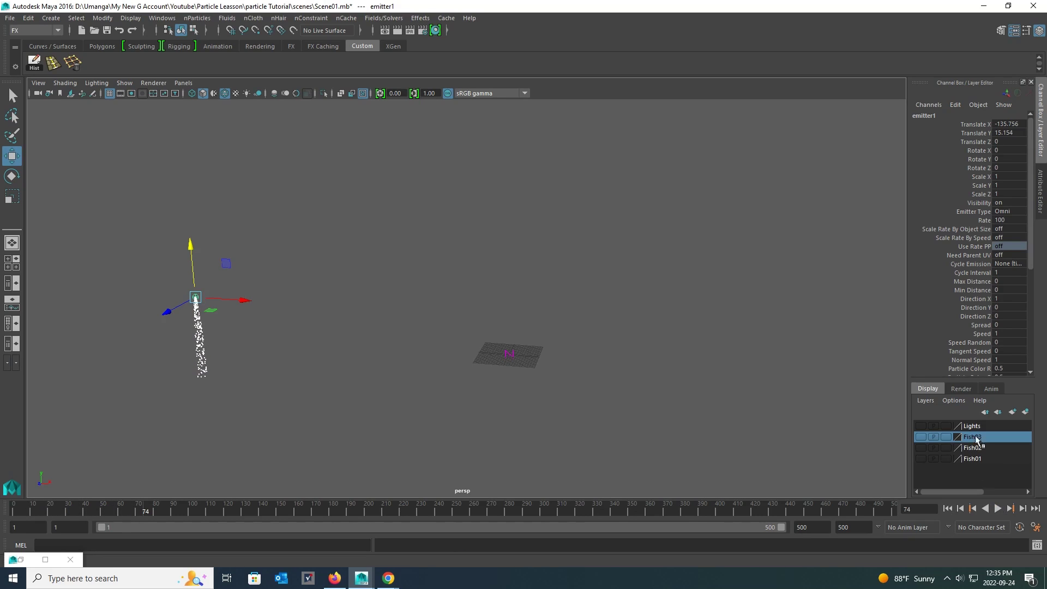
Set the timeline's playback speed to Play Every Frame, Max Real-time and clear the selection.
right_click(704, 505)
mouse_move(758, 436)
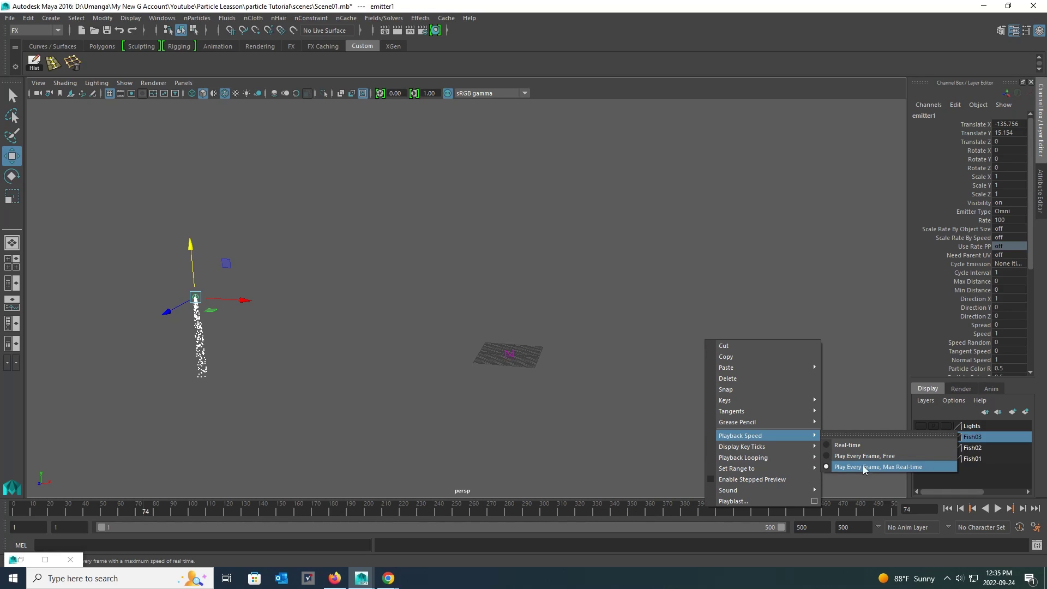
click(840, 467)
click(82, 384)
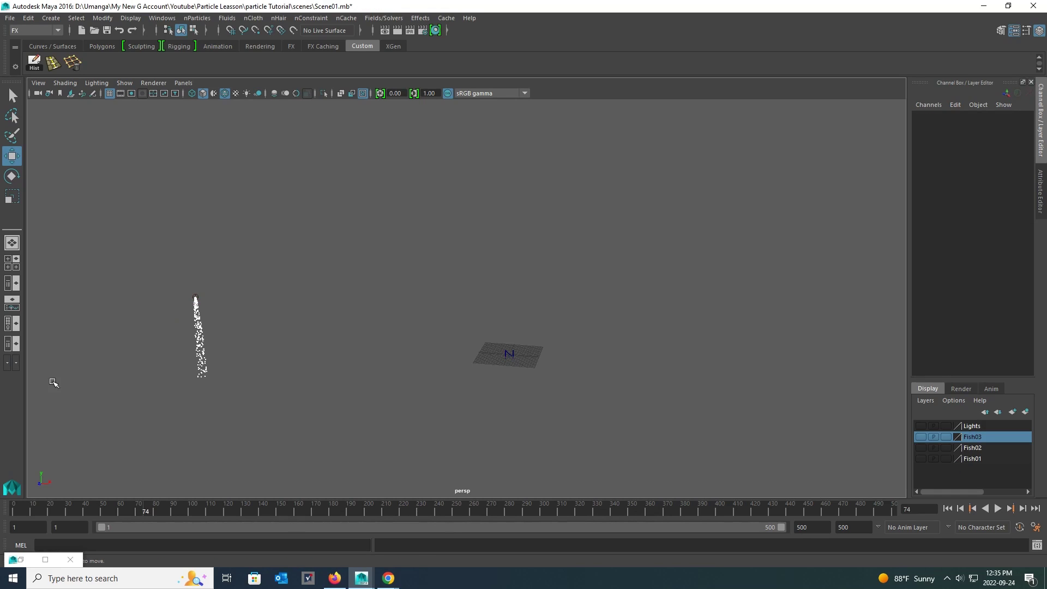
Switch to the Persp/Outliner layout and shift emitter1 along X to about -139.
click(16, 343)
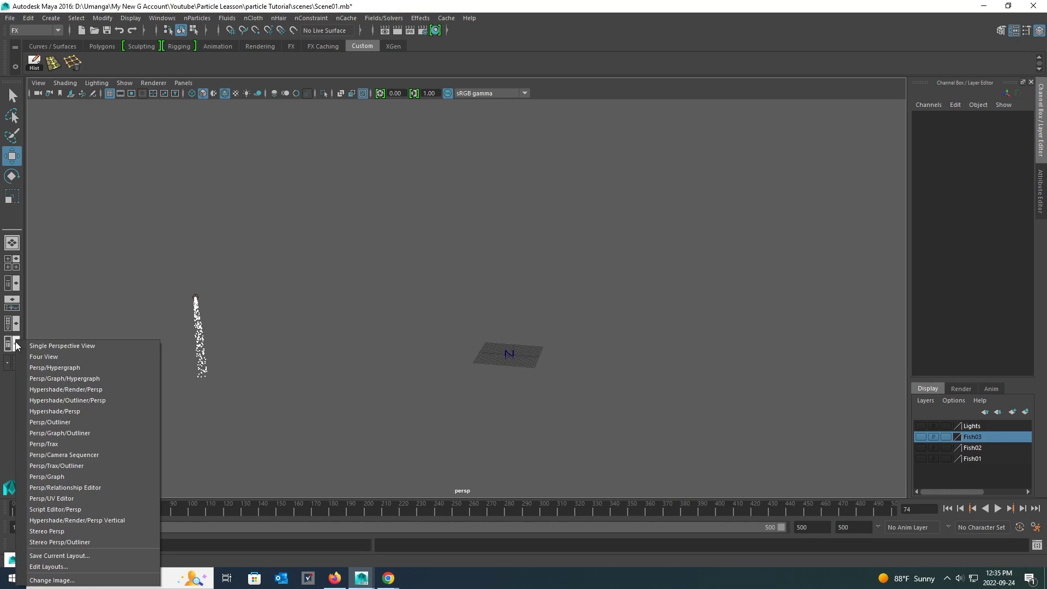
click(63, 423)
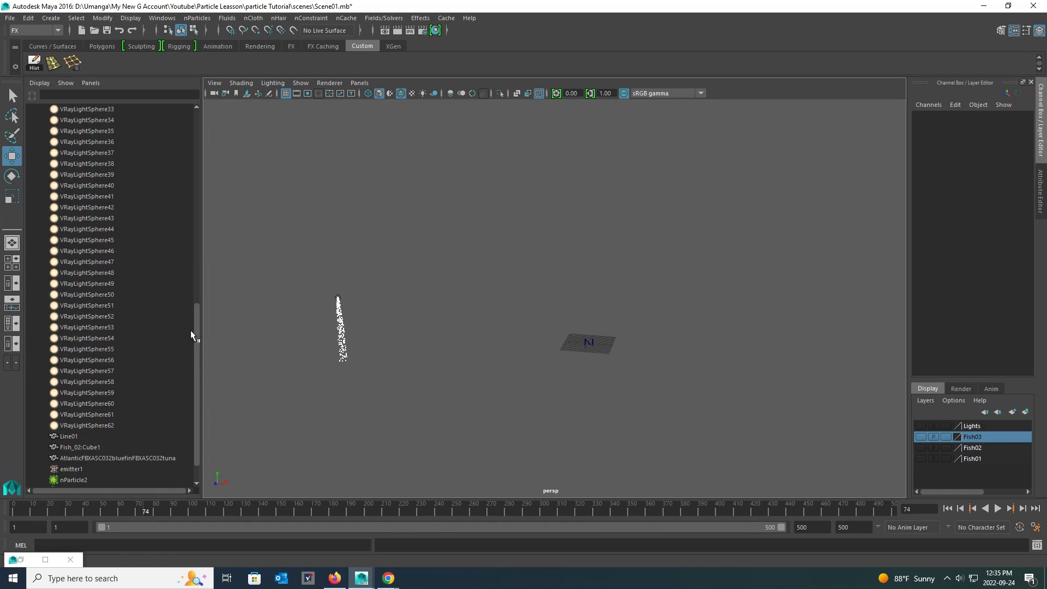
drag(194, 328, 194, 342)
click(82, 437)
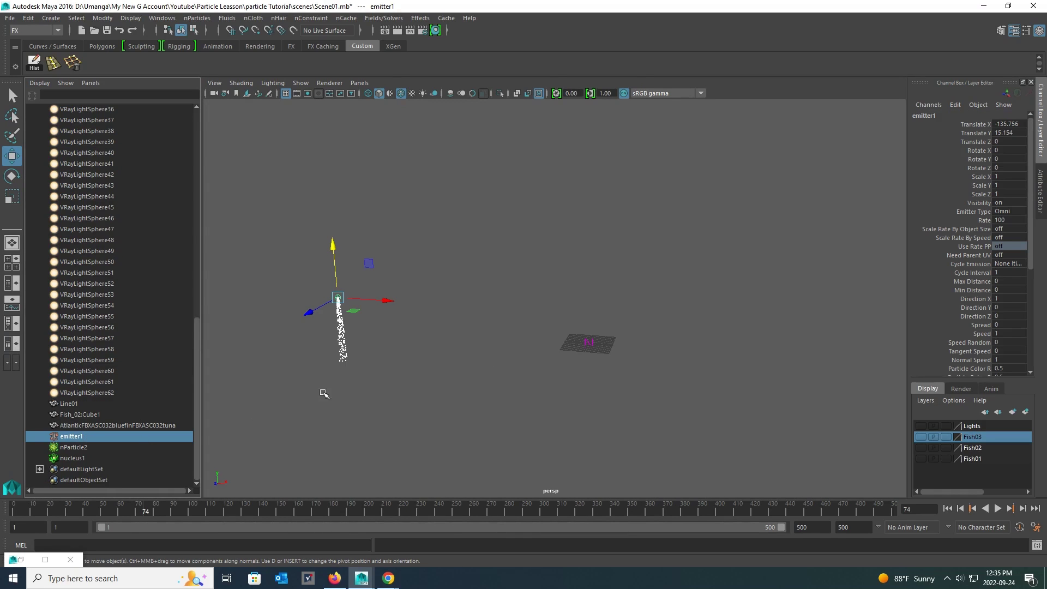
drag(389, 300, 384, 303)
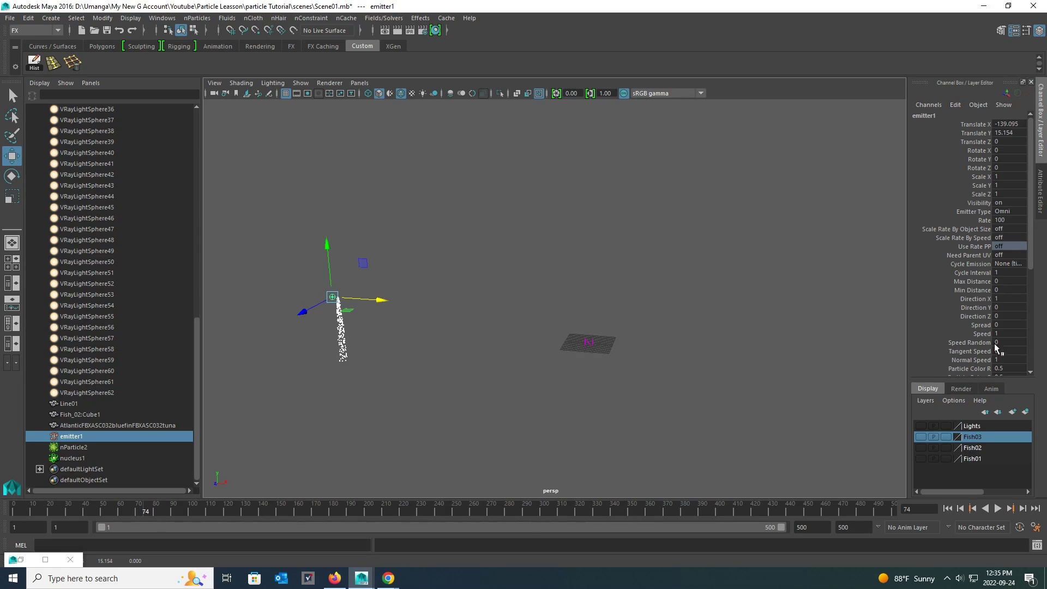
Set emitter1's Max Distance to 600 in its distance attributes and clear the selection.
key(ctrl+a)
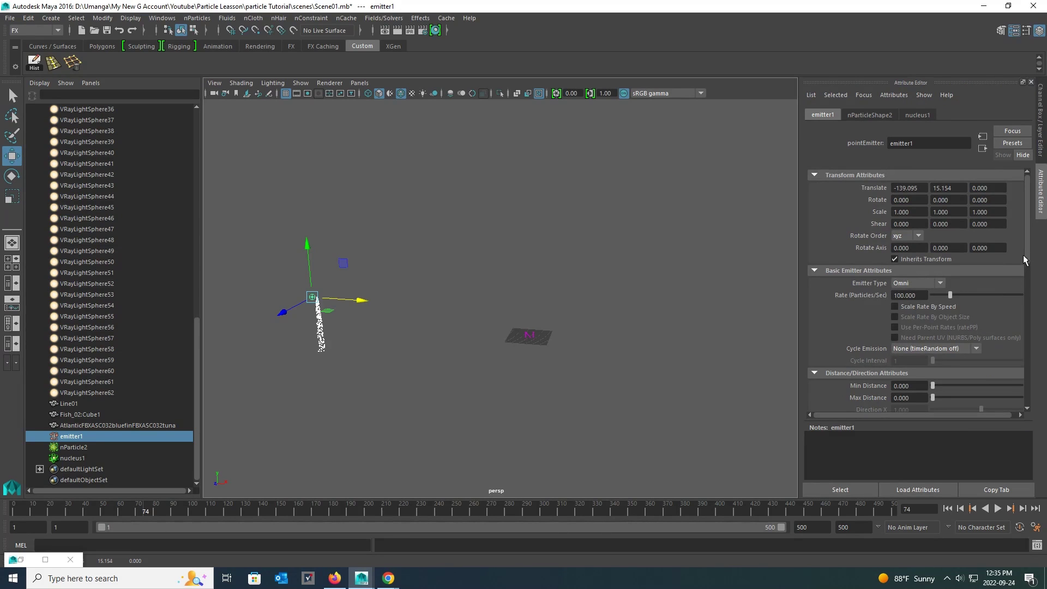
scroll(1024, 260, down, 5)
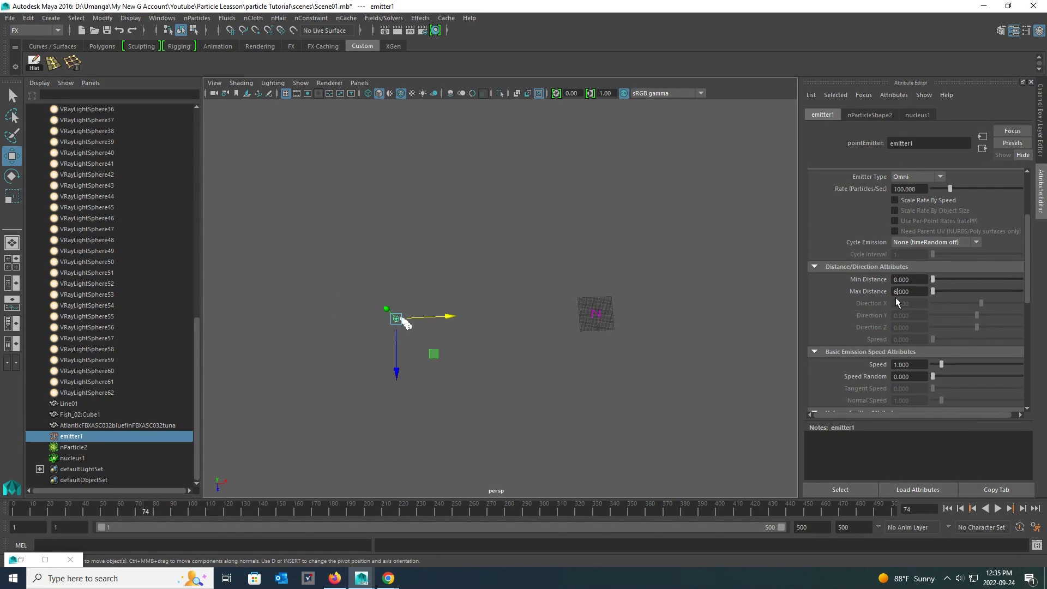
text(00)
key(Return)
click(616, 351)
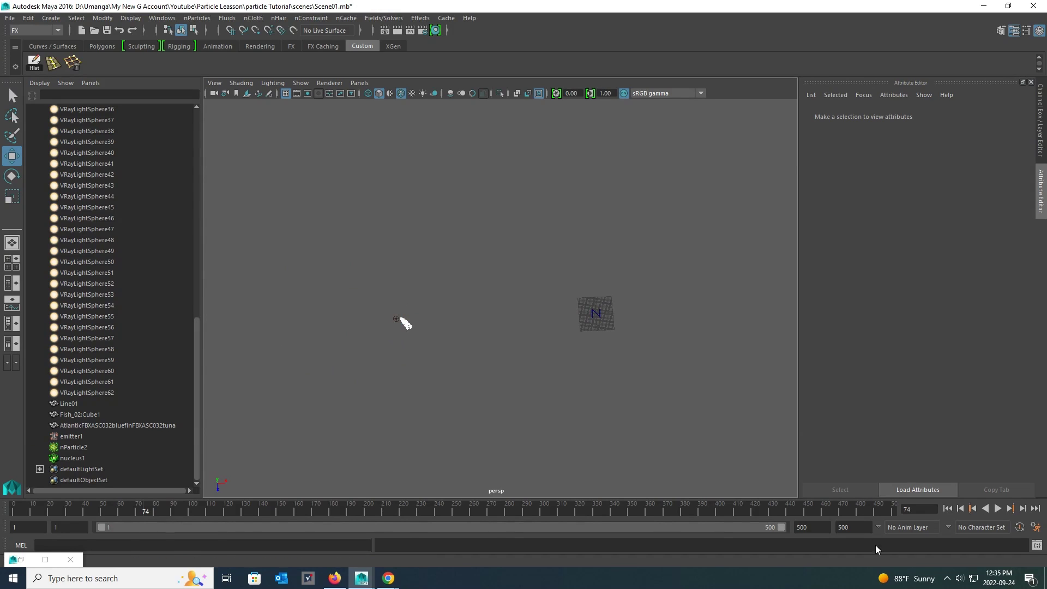
Play the simulation from the first frame to check the particle spread, stop it and rewind to the start.
click(947, 508)
click(998, 509)
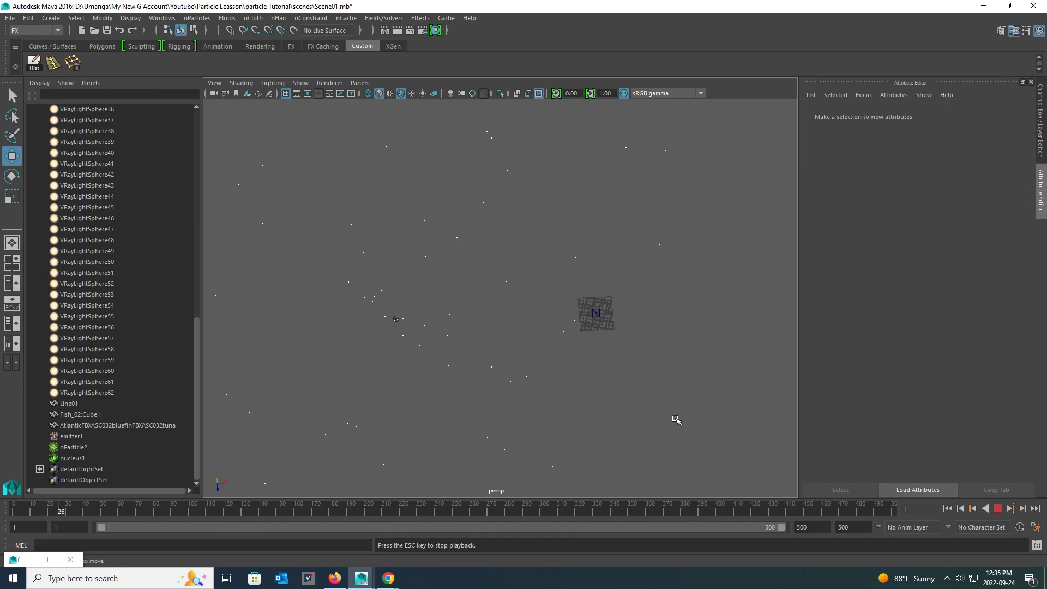
alt+drag(676, 420, 500, 349)
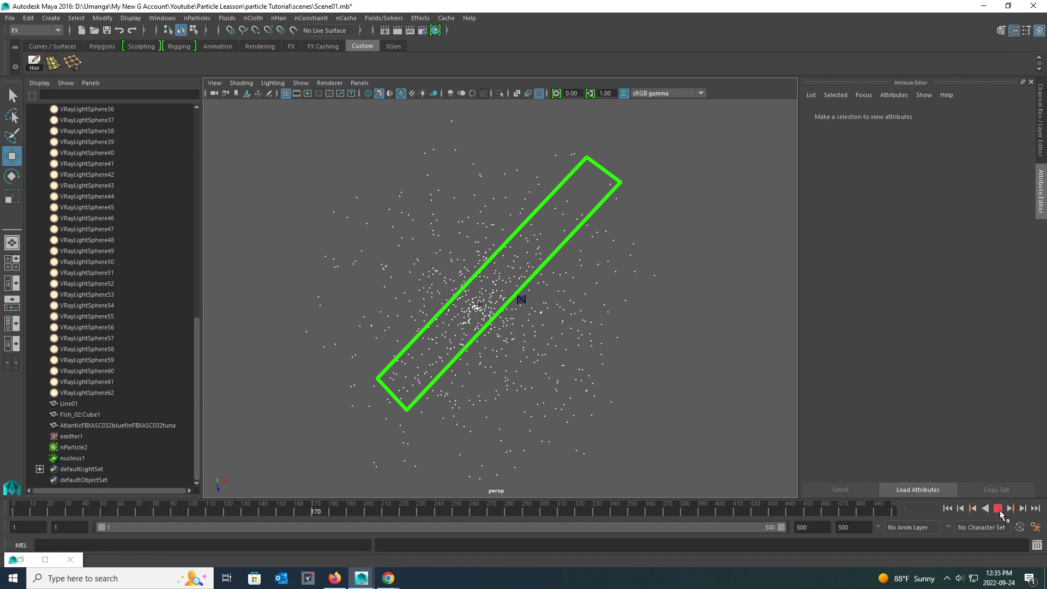
click(998, 509)
click(948, 508)
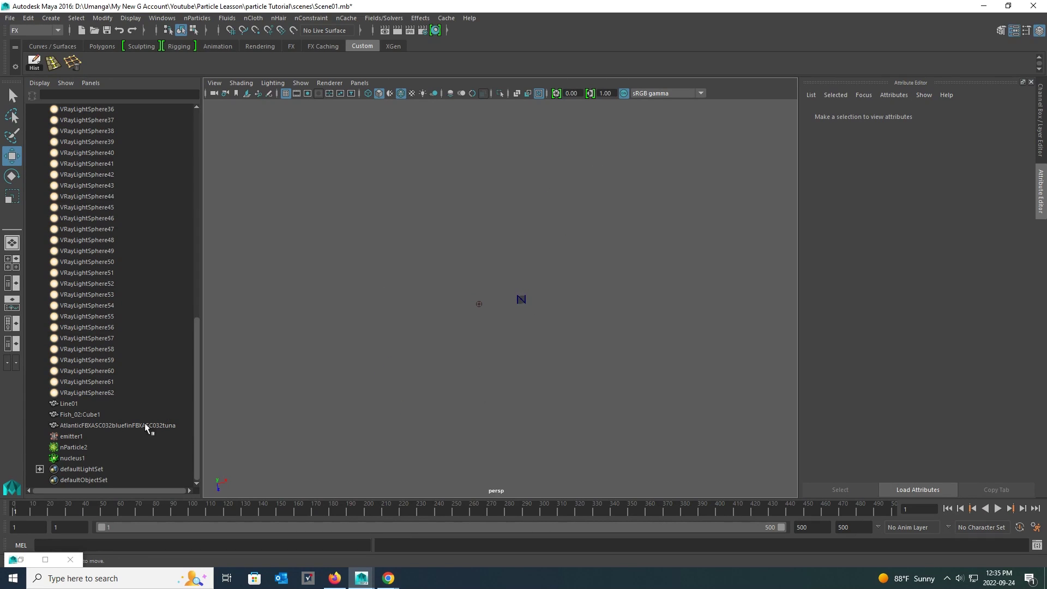
Set emitter1's Max Distance to 50 and play the simulation to compare the particle spread.
click(96, 436)
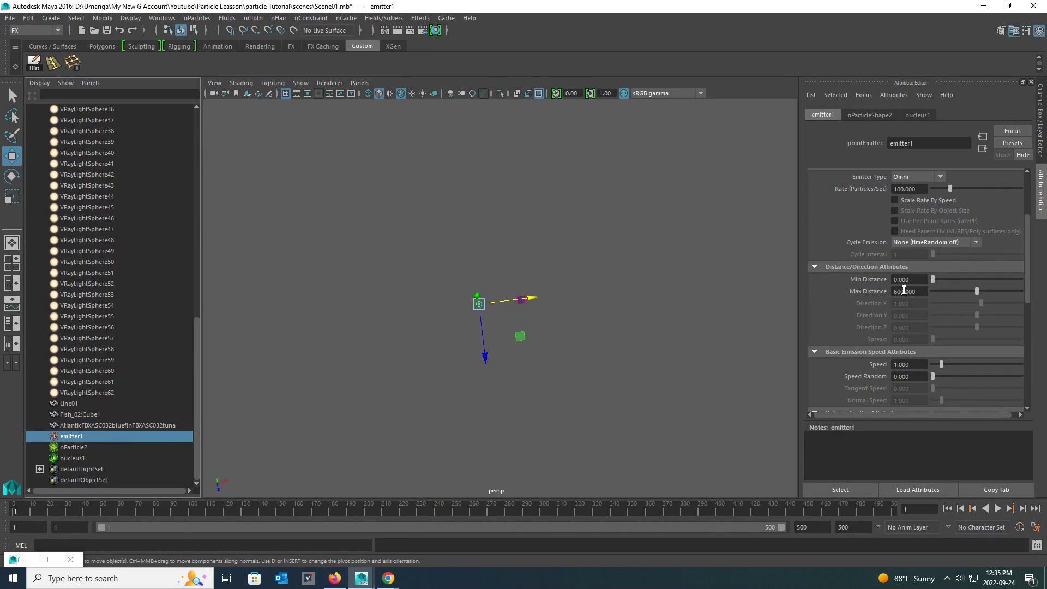
drag(904, 290, 881, 294)
text(50)
click(998, 508)
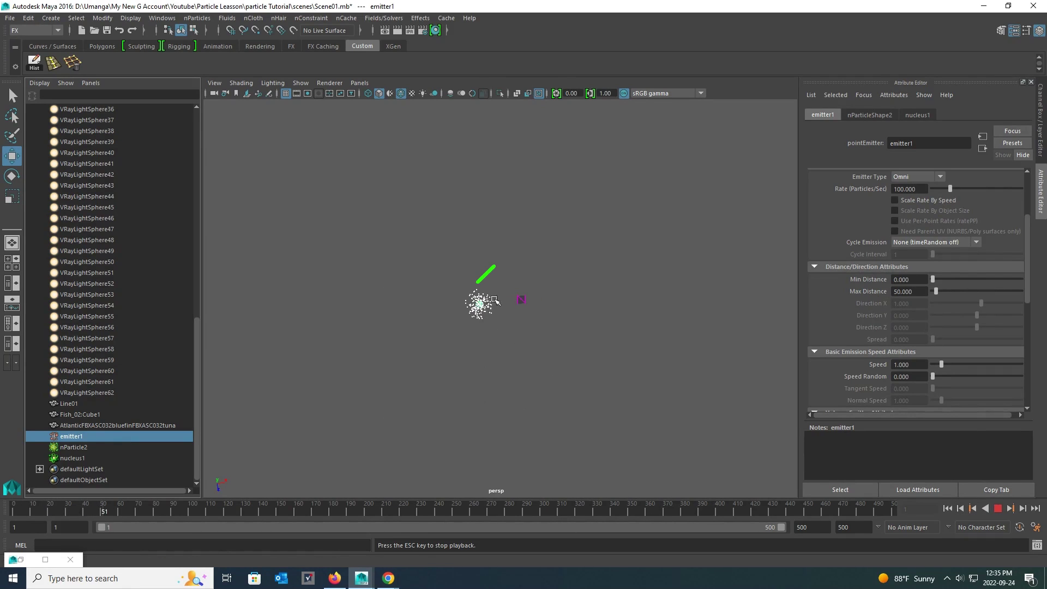
drag(497, 289, 494, 267)
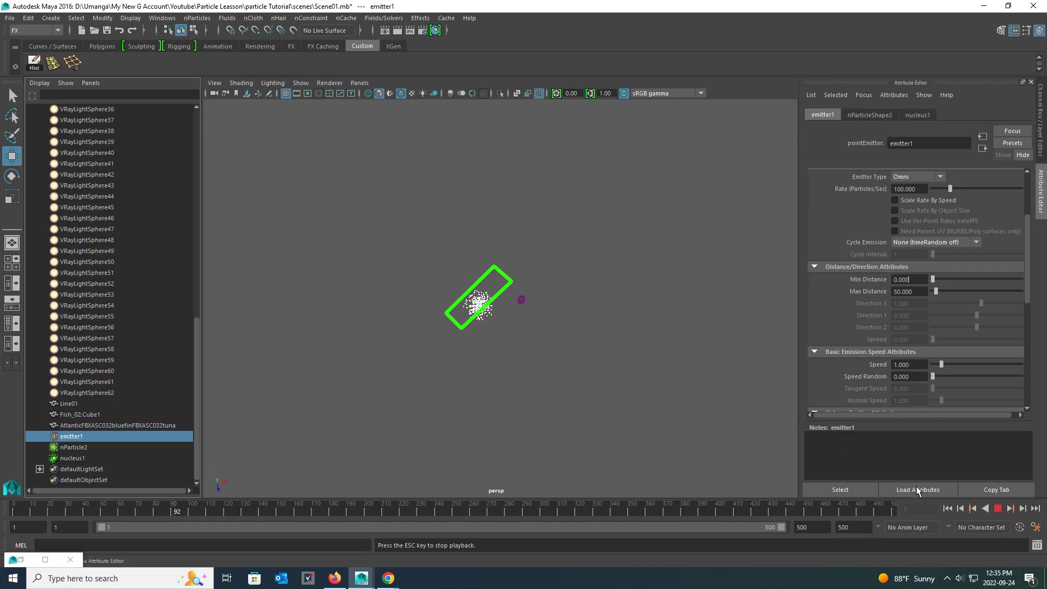
key(Escape)
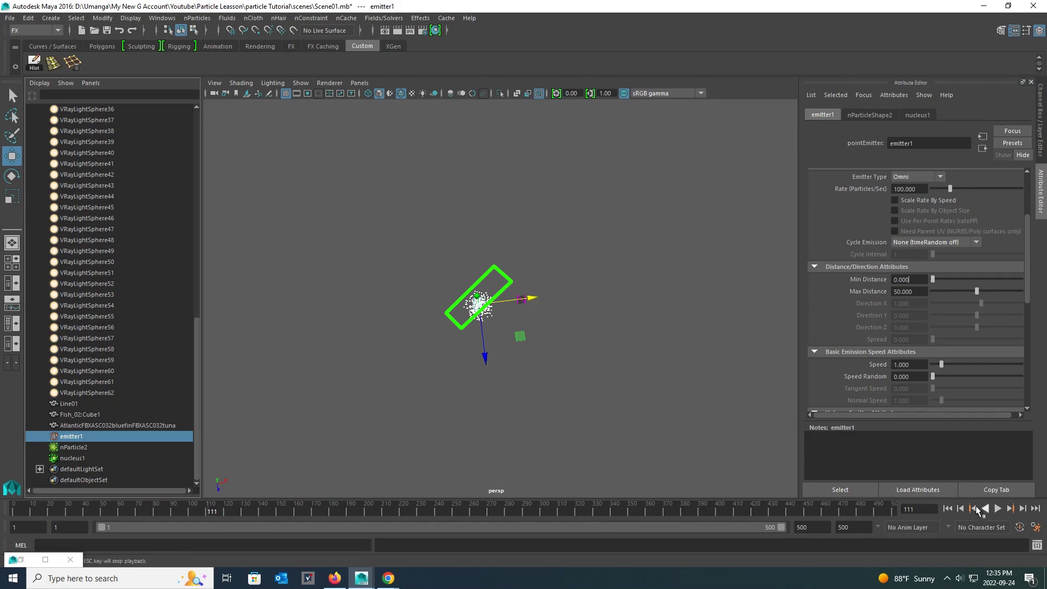
Set emitter1's Max Distance to 600 again and replay the simulation from the first frame, stopping partway through.
double_click(902, 290)
text(600)
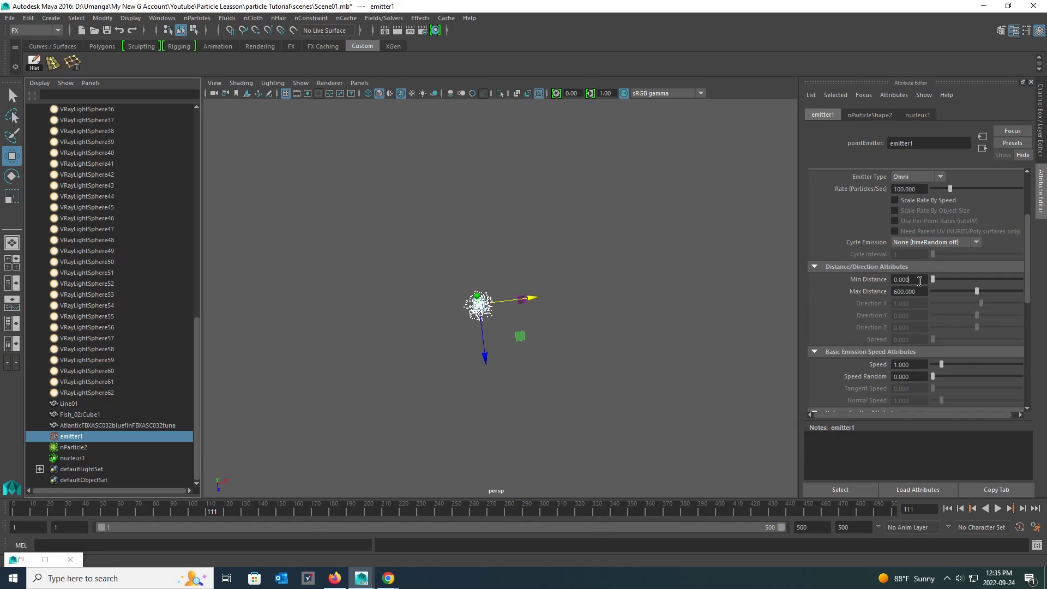
click(948, 508)
click(998, 508)
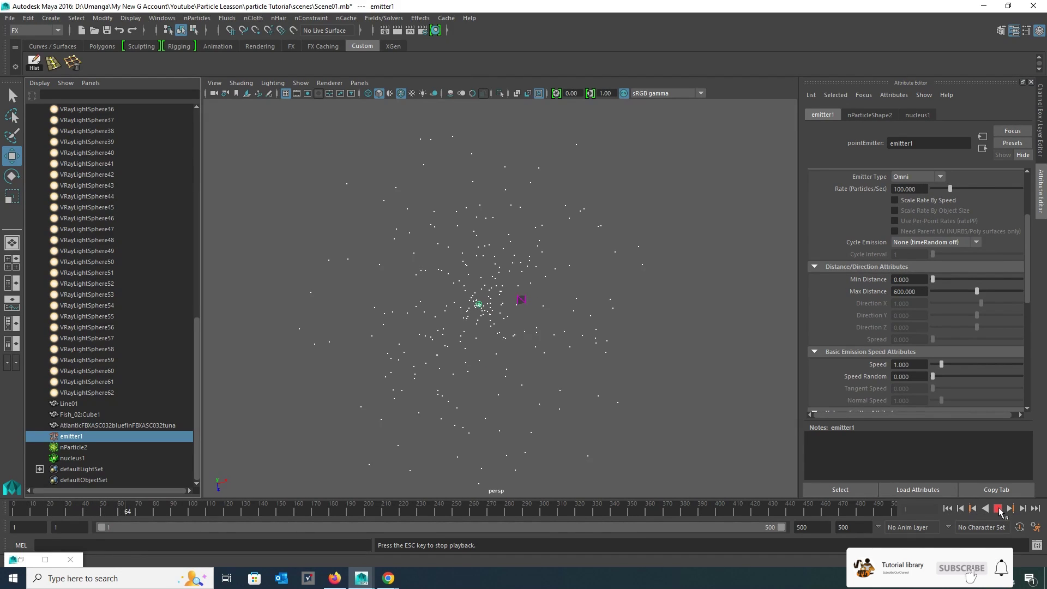
key(Escape)
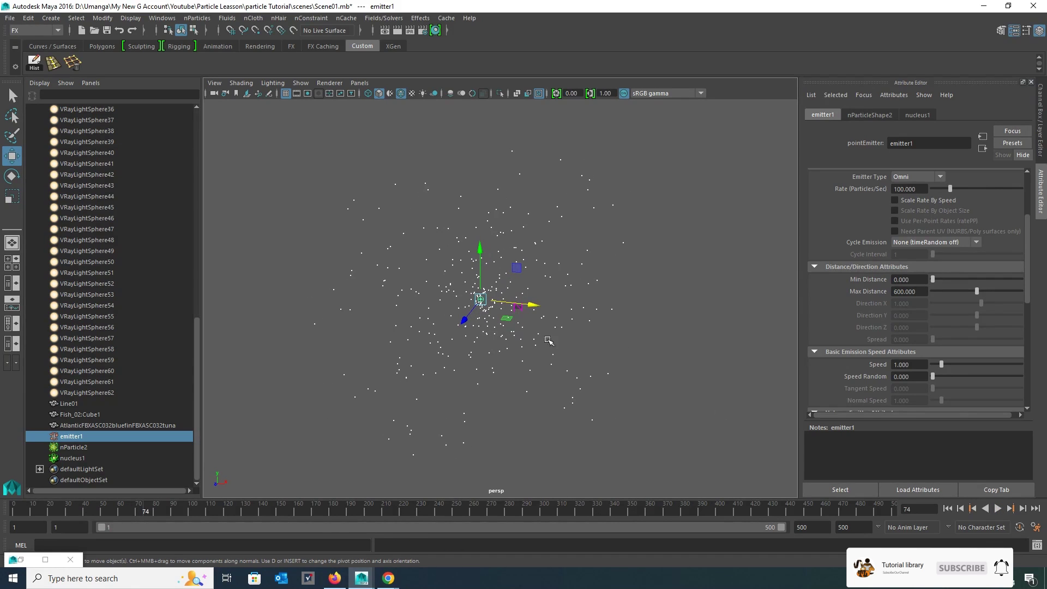
Review nucleus1's gravity and wind attributes, and set emitter1's emission Speed to 10.
click(79, 459)
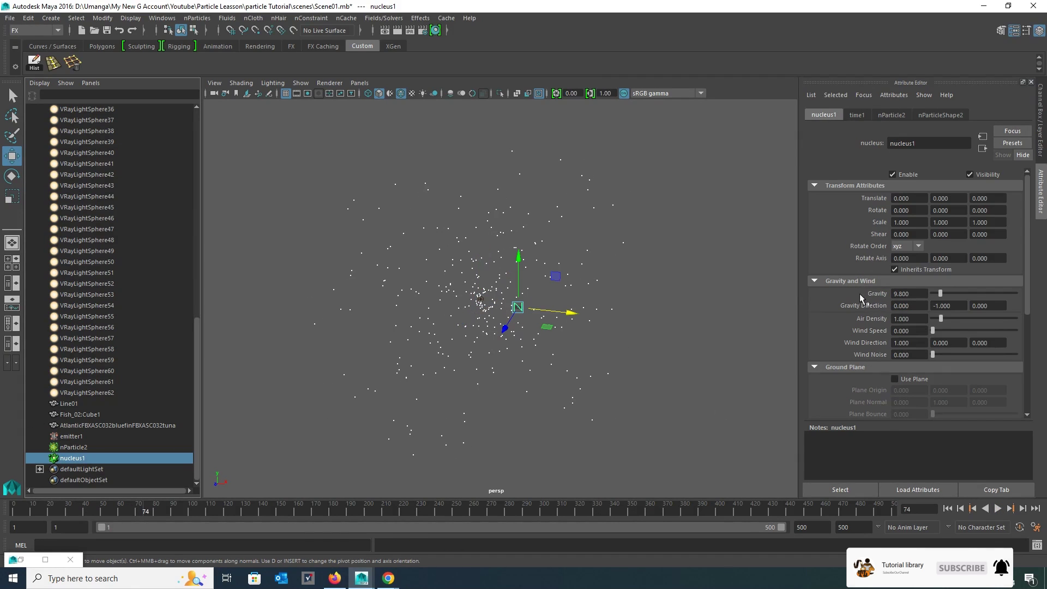
drag(1028, 219, 1028, 231)
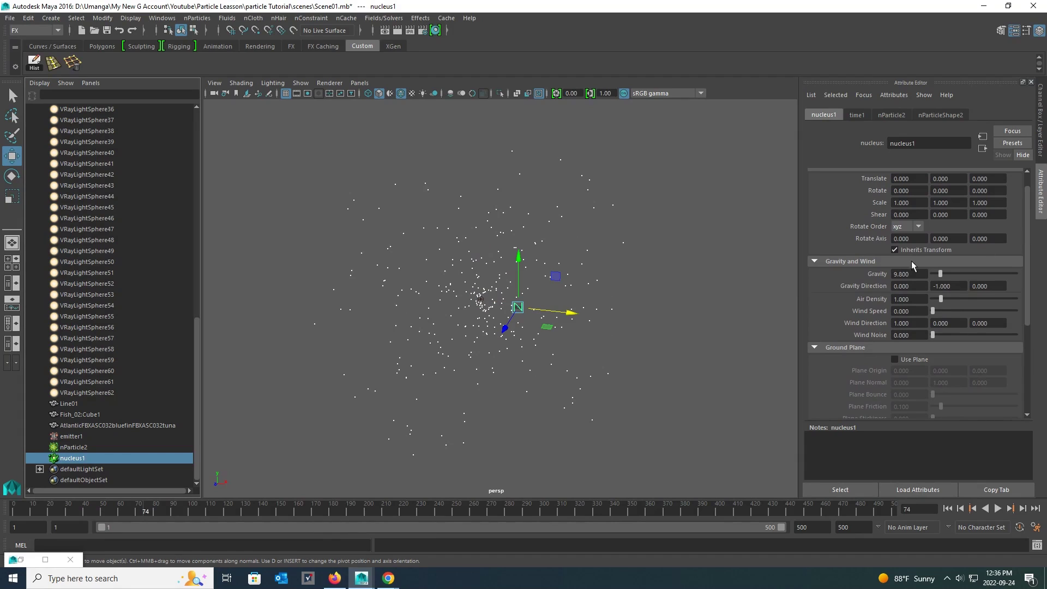
click(62, 435)
drag(1029, 240, 1029, 249)
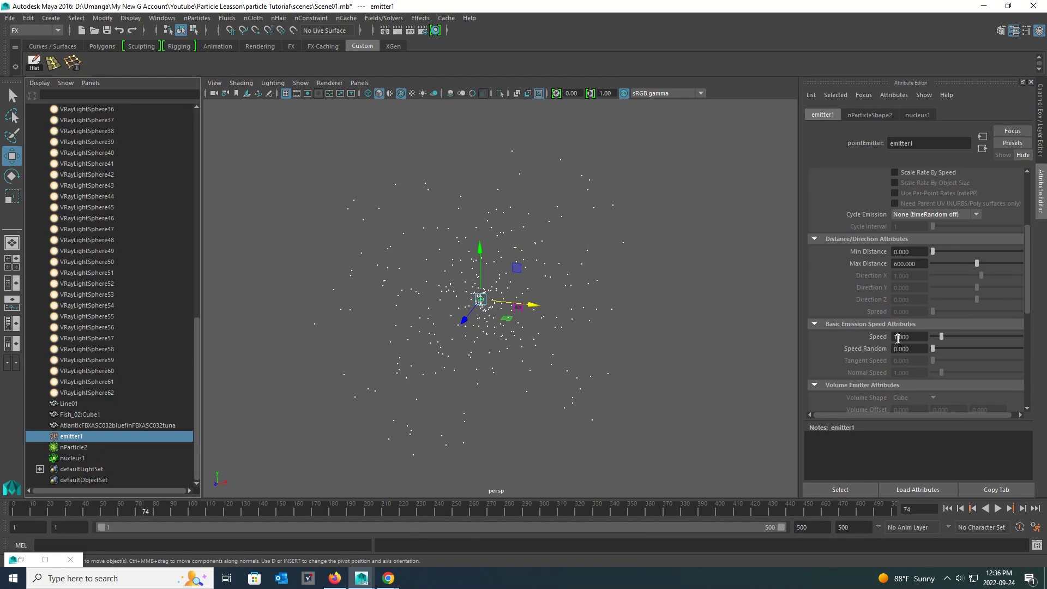
key(Return)
Play the simulation from the first frame to check the emission speed, stop it and rewind to the start.
click(947, 509)
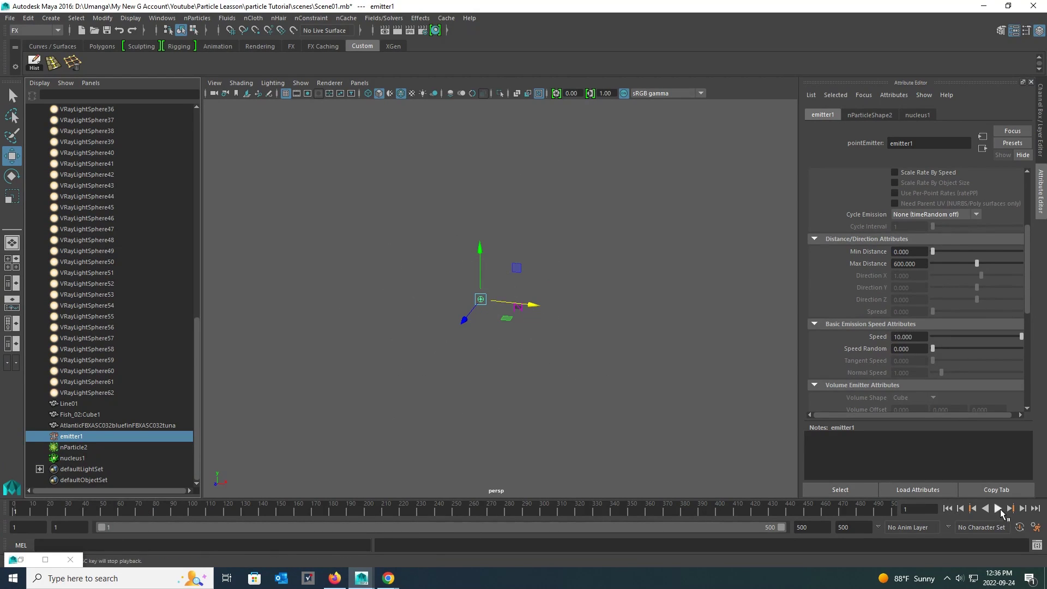
click(998, 508)
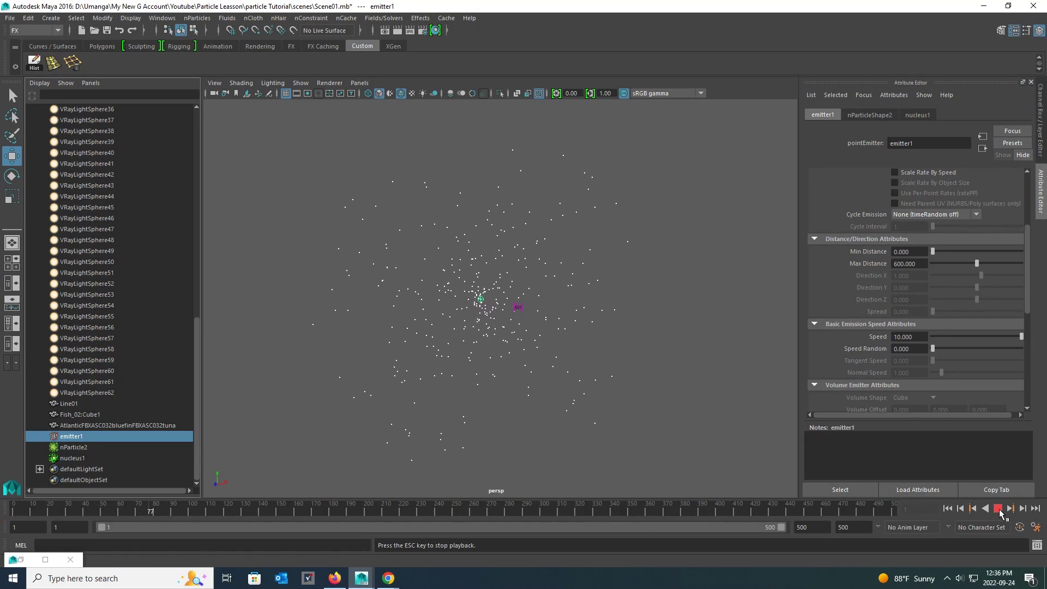
click(998, 508)
click(948, 508)
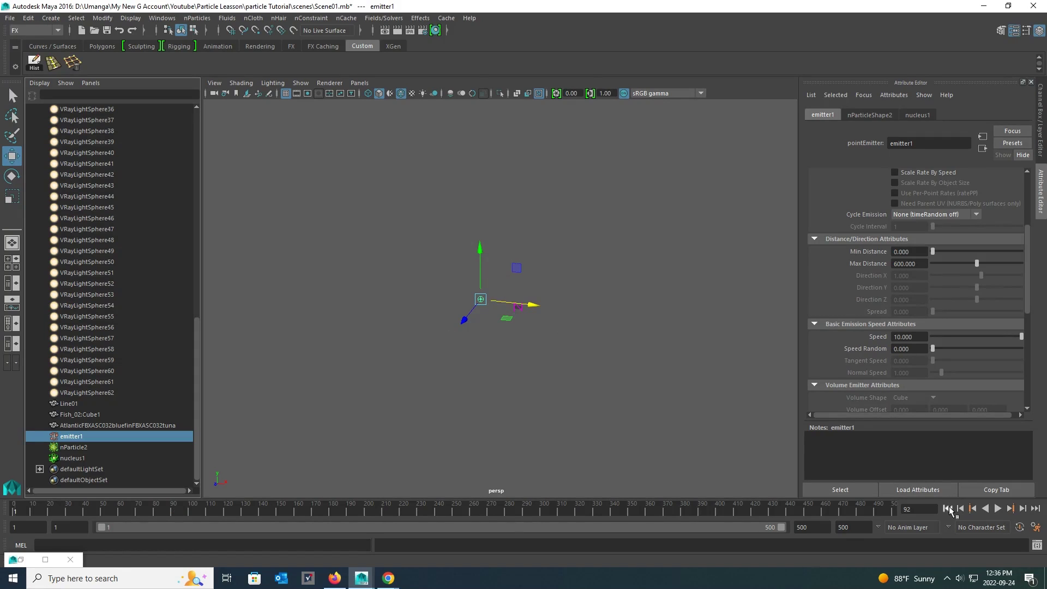
Set nucleus1's Gravity Direction Y to 1, play the simulation to check the particle movement, and rewind to the start.
click(94, 459)
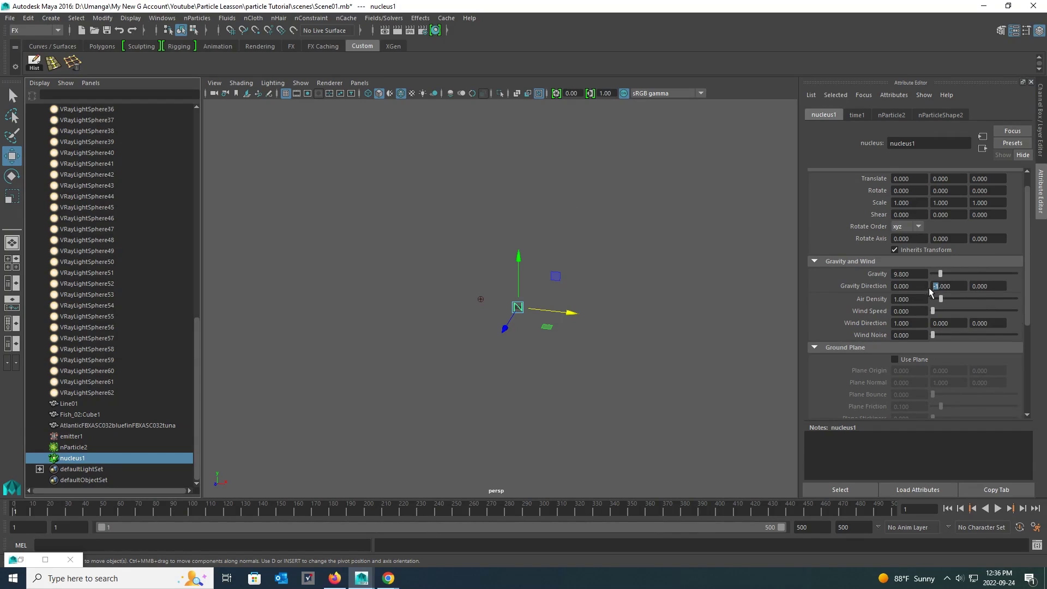
key(BackSpace)
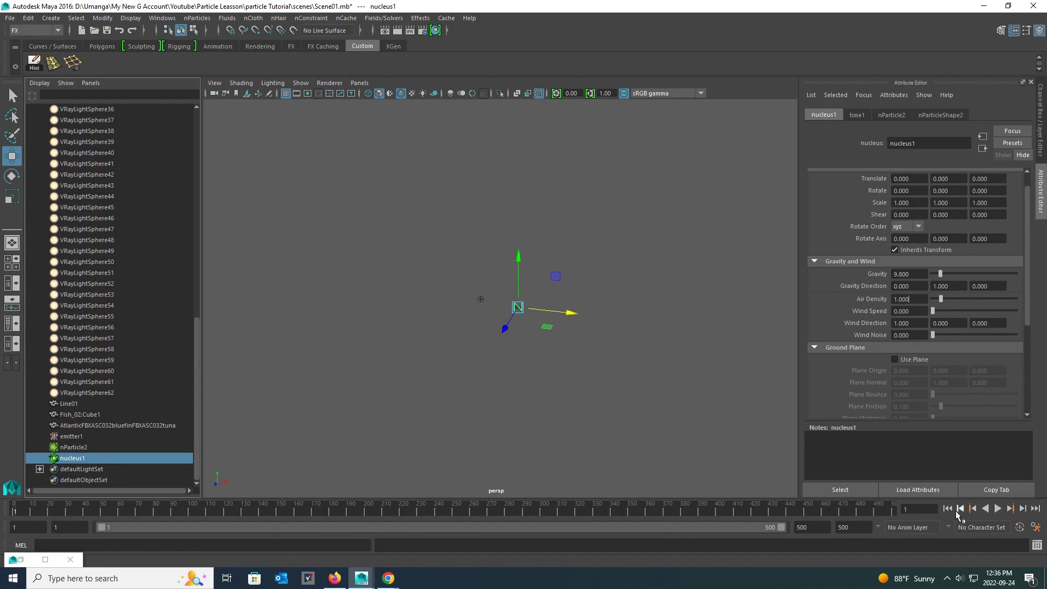
click(998, 508)
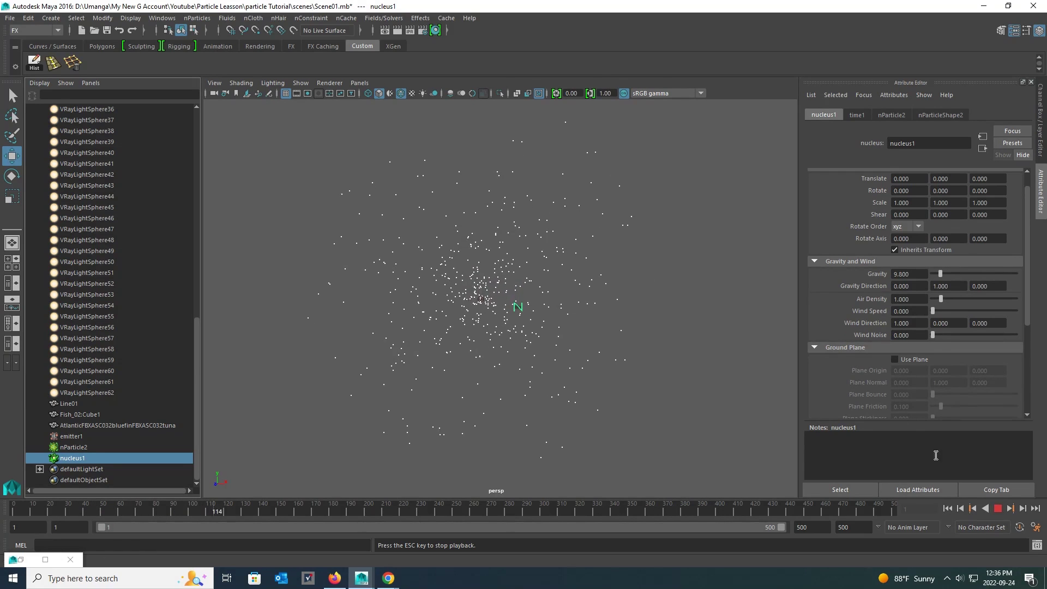
click(998, 508)
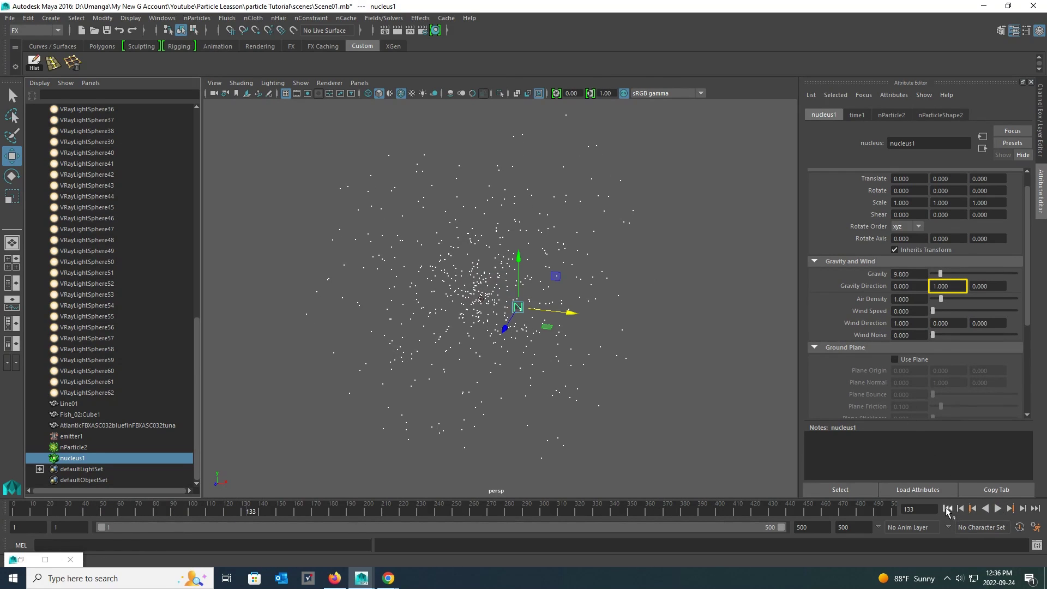
click(947, 508)
Select the objects in the Fish03 layer, inspect the tuna's orientation from several angles, and hide the layer.
alt+drag(545, 220, 570, 260)
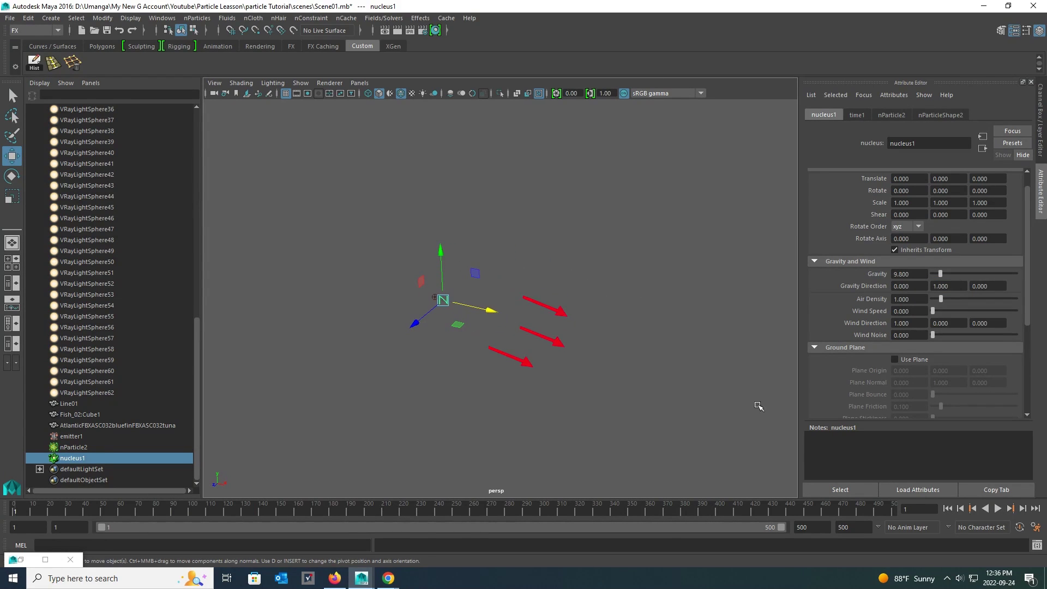
key(ctrl+a)
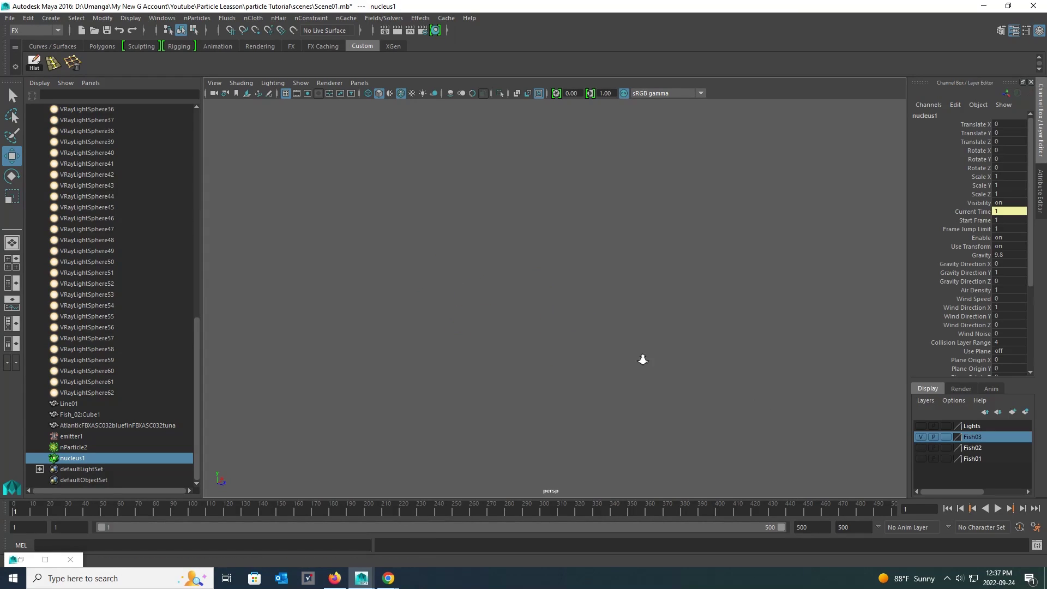
alt+right_drag(642, 359, 626, 352)
alt+drag(714, 357, 619, 360)
right_click(972, 436)
click(974, 473)
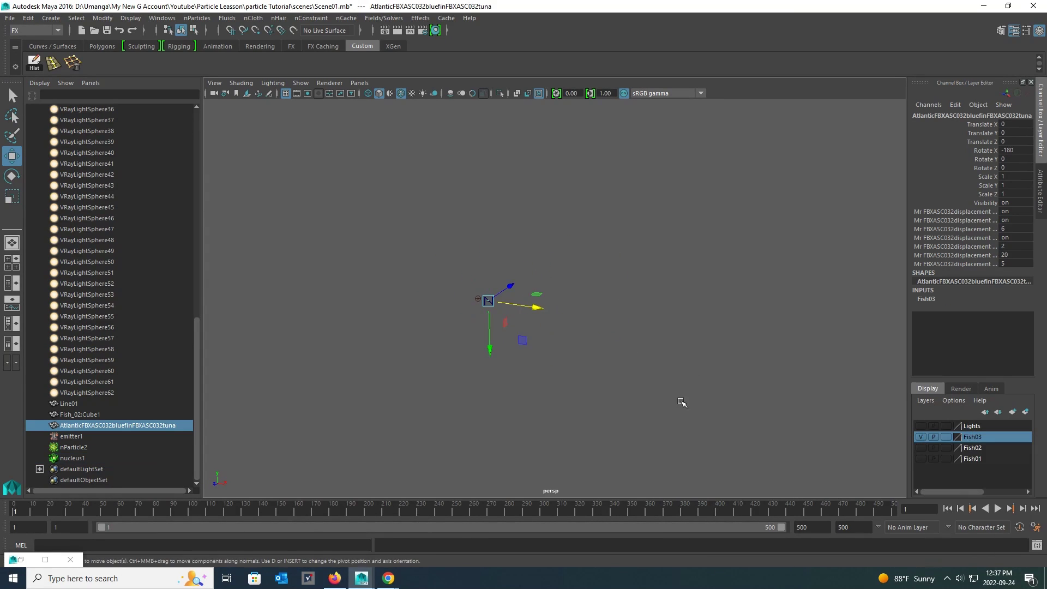
alt+right_drag(682, 403, 709, 406)
alt+drag(682, 393, 594, 320)
alt+right_drag(594, 321, 660, 381)
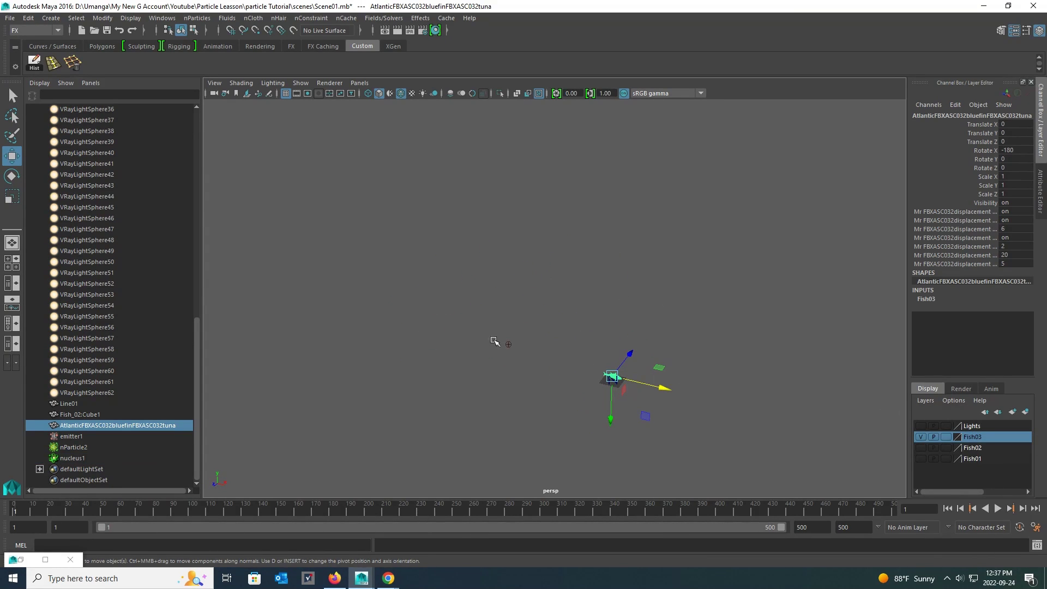
mouse_move(560, 356)
alt+mouse_down()
mouse_move(563, 374)
mouse_move(557, 357)
alt+mouse_up()
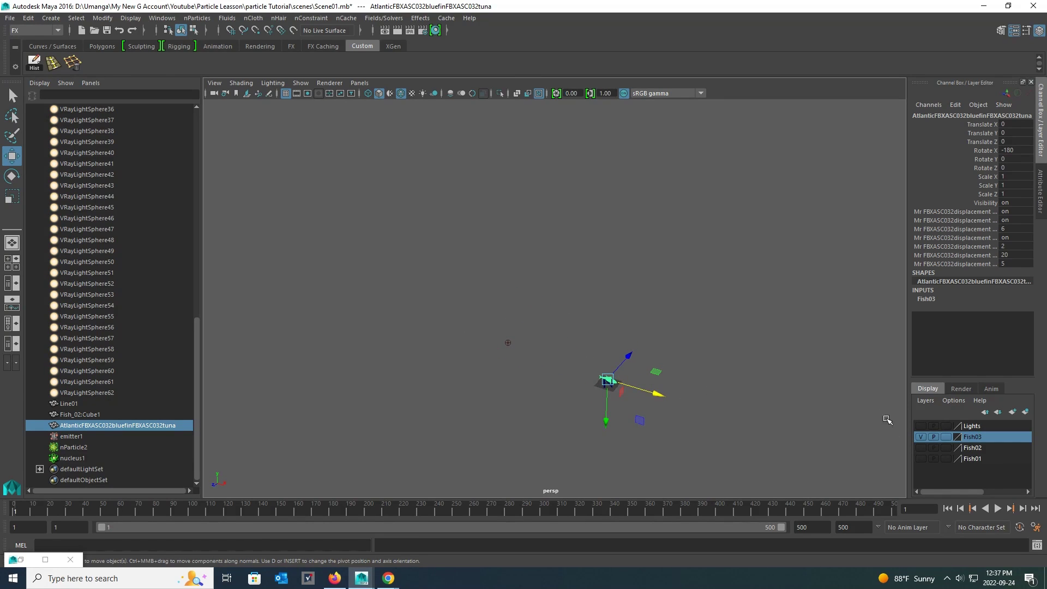
click(921, 437)
Set nucleus1's Gravity Direction X to 1 and its Wind Speed to 25.
click(72, 458)
key(ctrl+a)
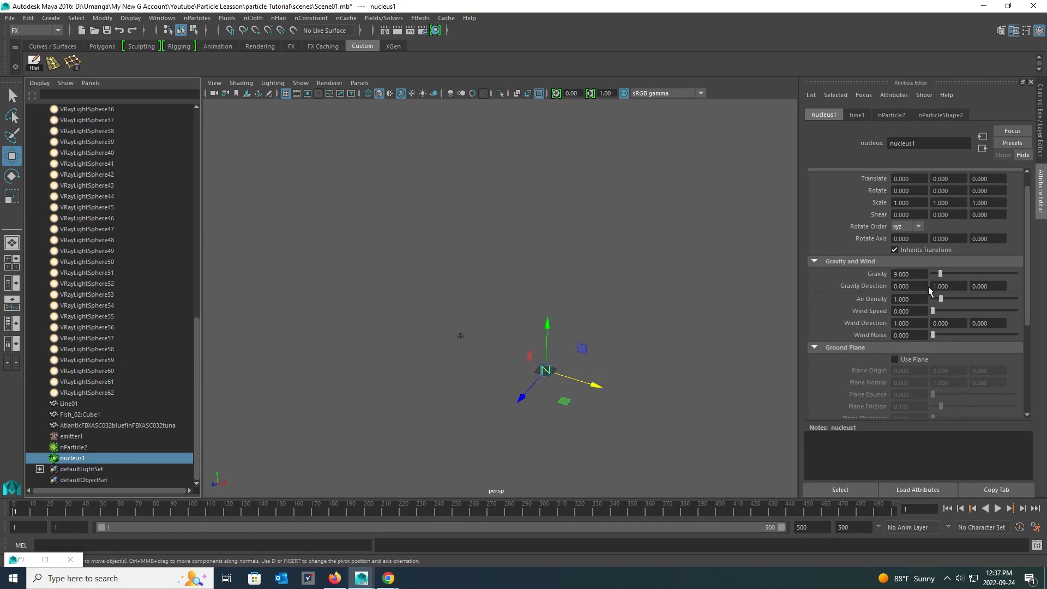
drag(898, 287, 930, 286)
text(1.0)
click(895, 312)
text(25)
click(897, 324)
Clear the selection and play the simulation from the first frame to check the drift, stopping partway through.
click(654, 316)
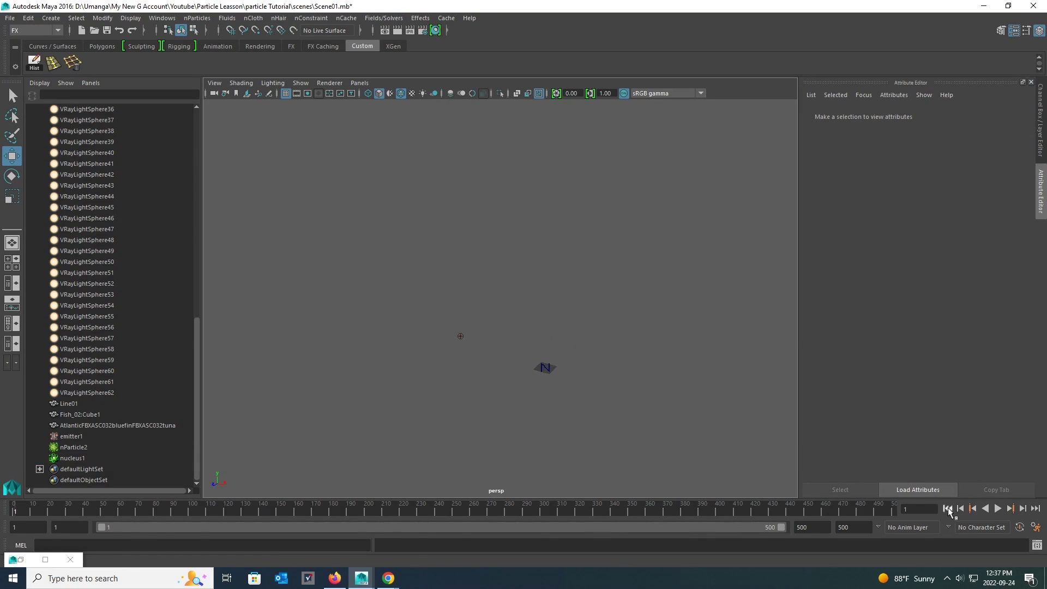
click(998, 508)
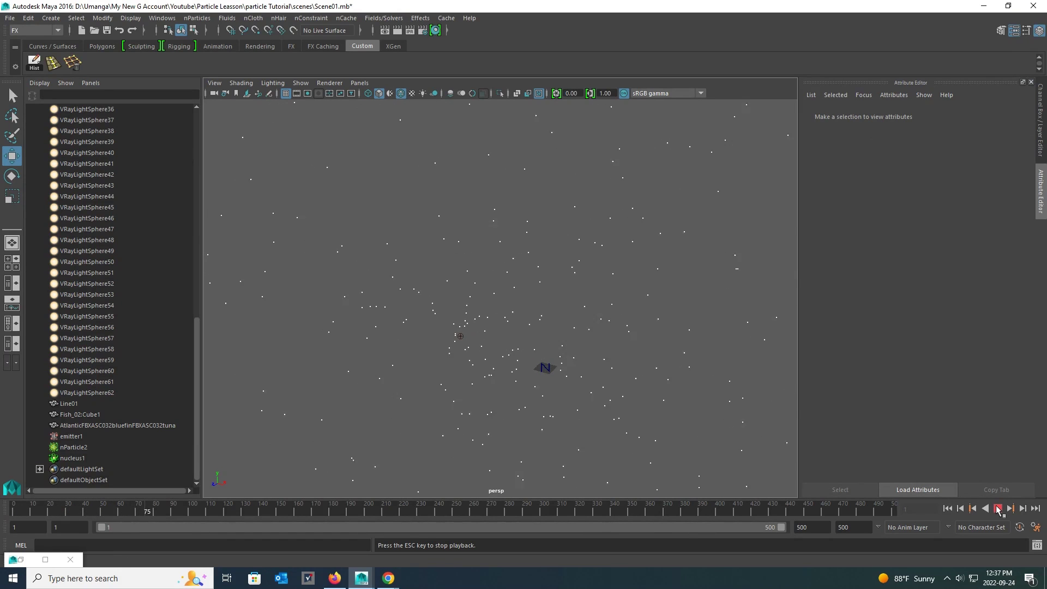
click(997, 508)
Move nParticle2 in the negative direction along the X axis and clear the selection.
click(468, 351)
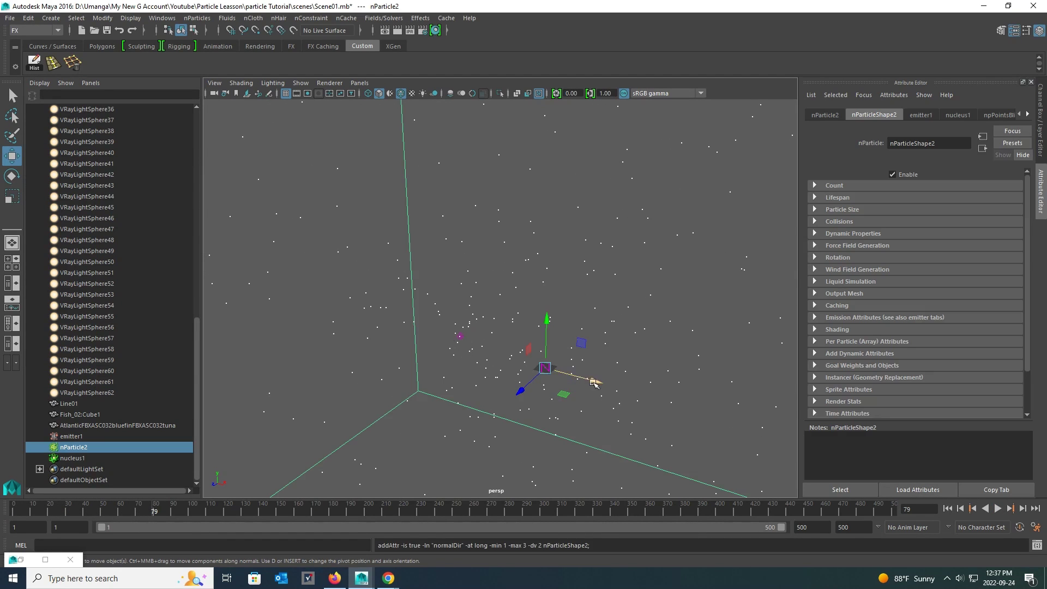
drag(593, 383, 493, 351)
click(640, 330)
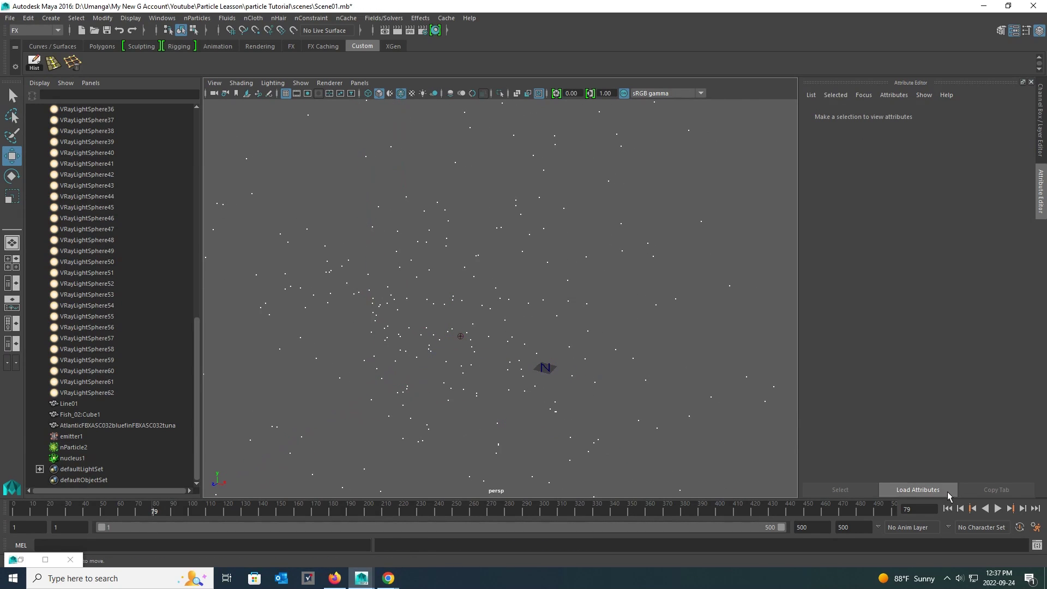
Replay the simulation from the first frame, examine the moving particles from different angles, and rewind to the start.
click(948, 508)
click(998, 509)
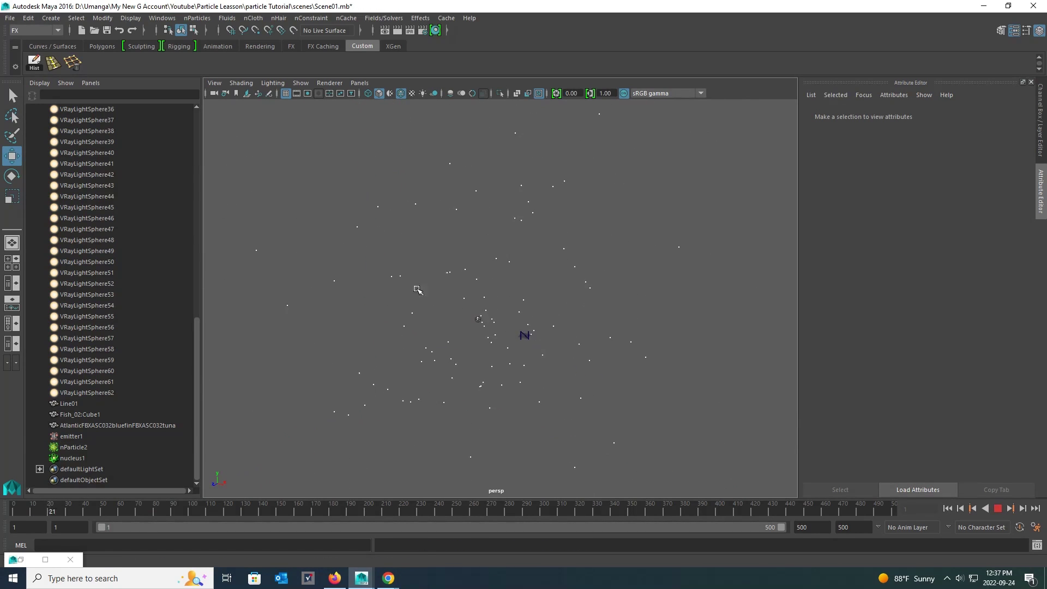
alt+drag(417, 290, 481, 325)
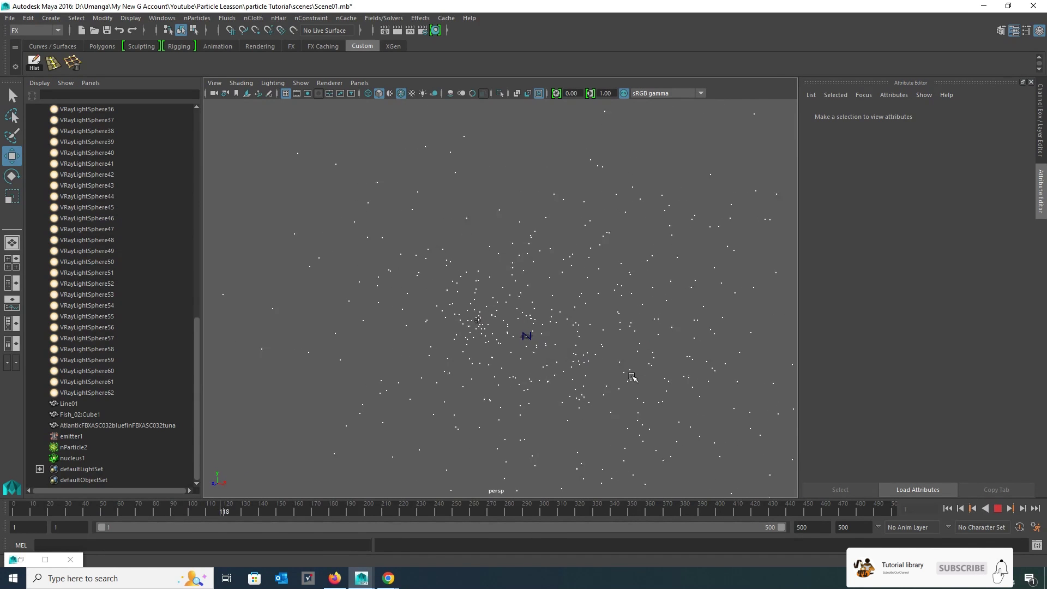
alt+drag(552, 320, 503, 312)
alt+right_drag(503, 311, 521, 343)
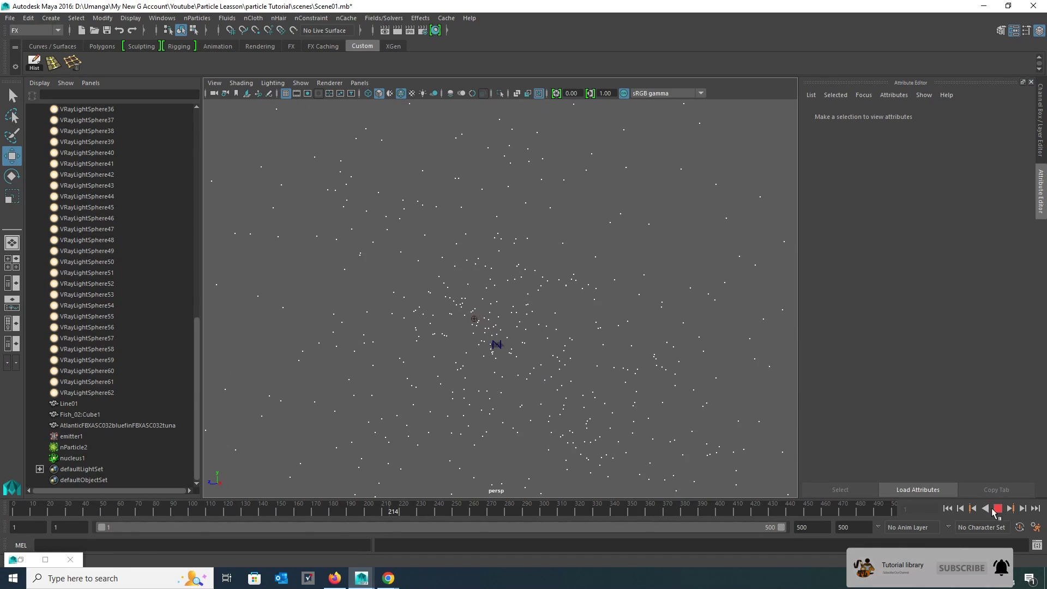
click(998, 508)
click(947, 508)
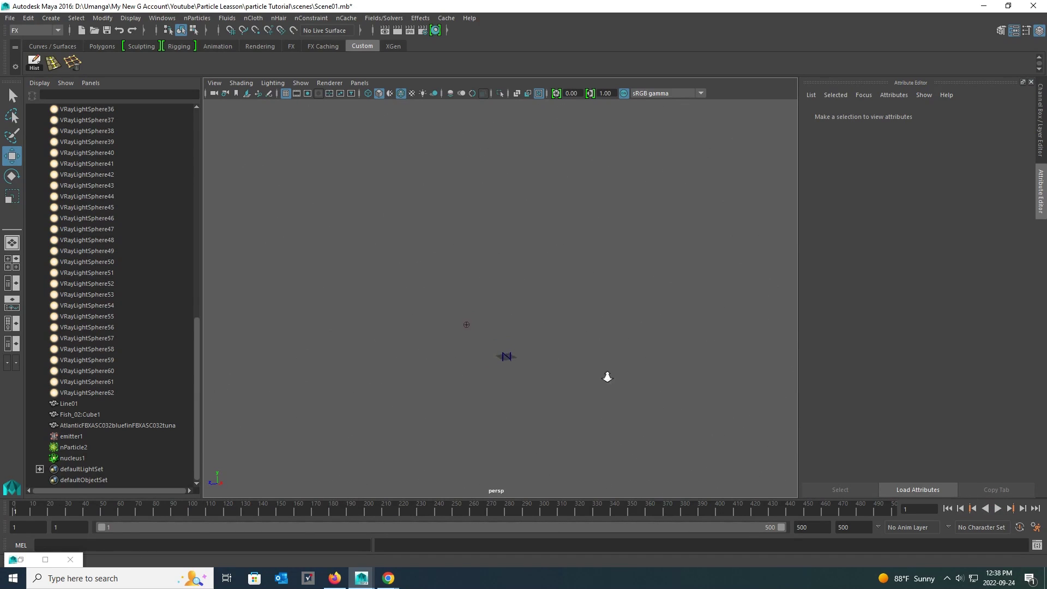
Show the Fish01, Fish02 and Fish03 layers and frame the fish models closely in the perspective view.
key(ctrl+a)
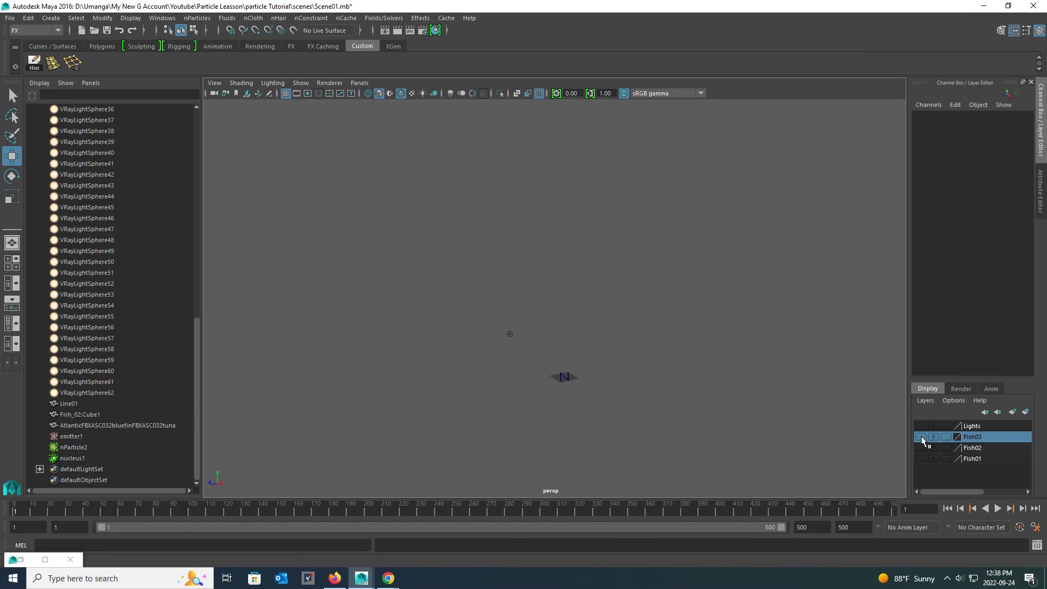
drag(923, 441, 921, 463)
alt+right_drag(575, 360, 616, 385)
alt+middle_drag(616, 384, 510, 267)
alt+right_drag(510, 267, 504, 329)
alt+middle_drag(504, 329, 586, 305)
alt+right_drag(586, 305, 632, 398)
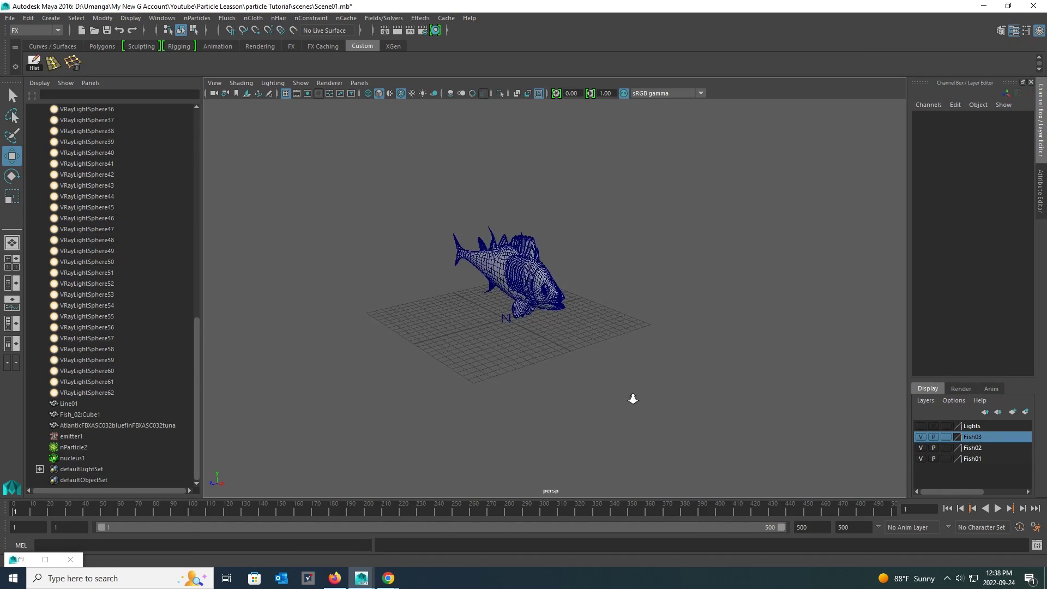
alt+drag(633, 398, 622, 333)
Toggle the visibility of the three fish layers to examine each fish model, leaving all three layers shown.
drag(921, 437, 920, 453)
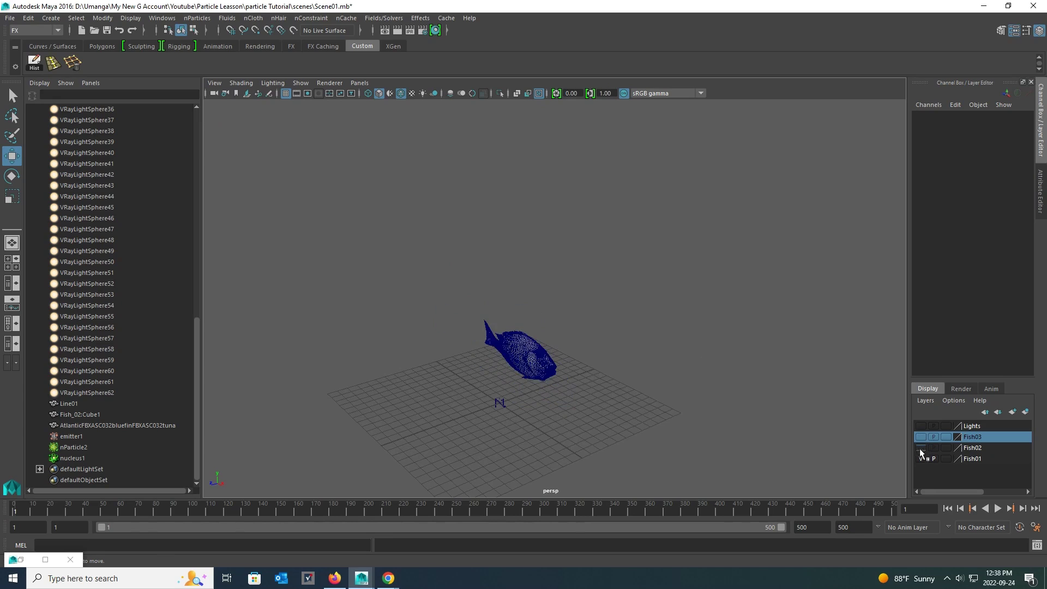
click(921, 459)
click(921, 460)
click(922, 447)
click(922, 437)
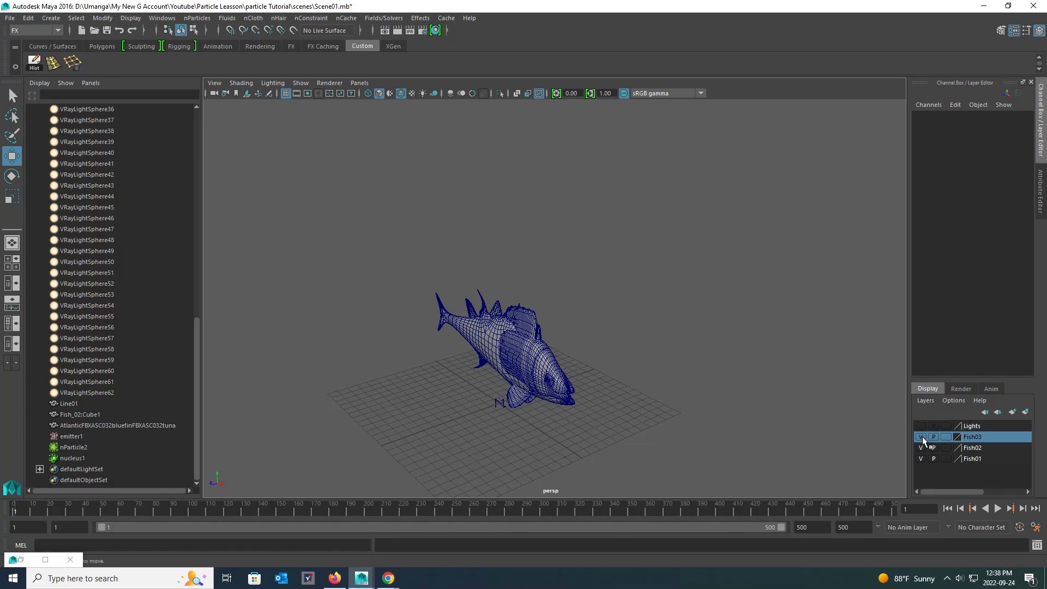
drag(922, 449, 923, 437)
click(923, 438)
click(922, 458)
click(921, 458)
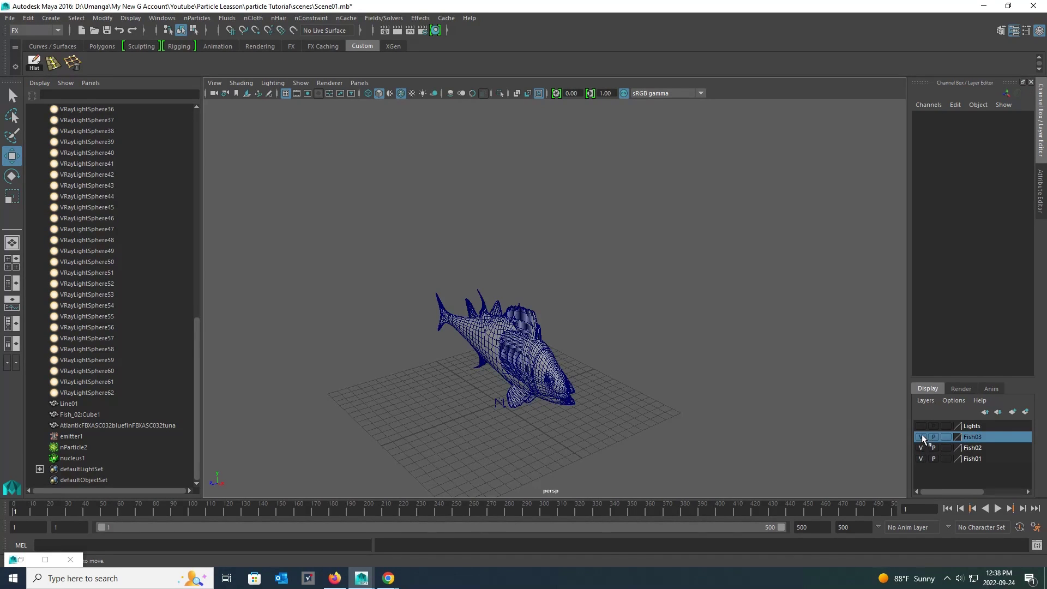
Identify the fish objects in the scene list and rename Line01 as Fish_1.
click(74, 405)
click(74, 415)
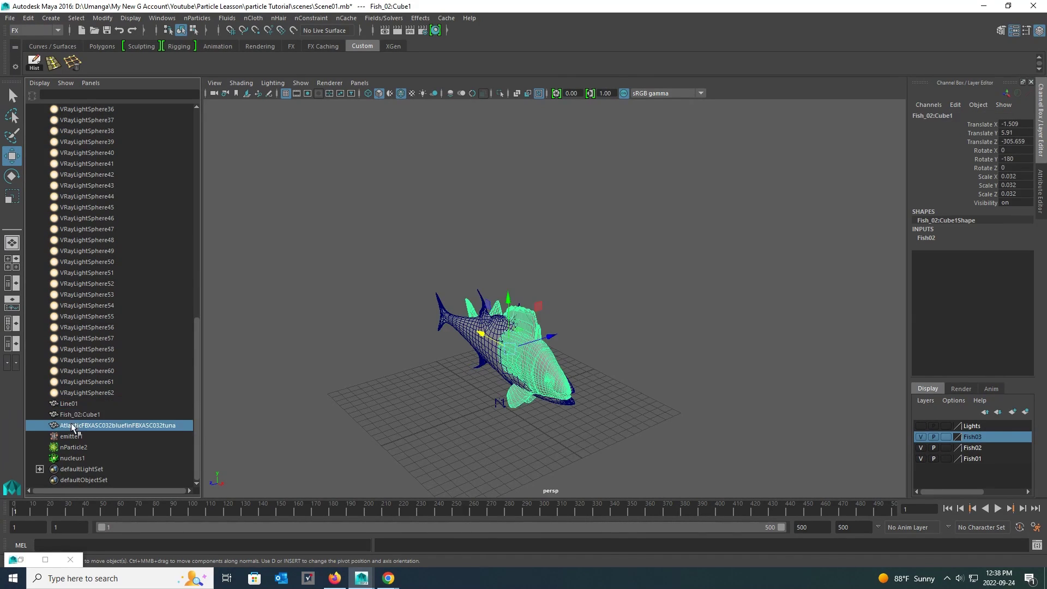
click(75, 403)
double_click(75, 403)
text(Fish)
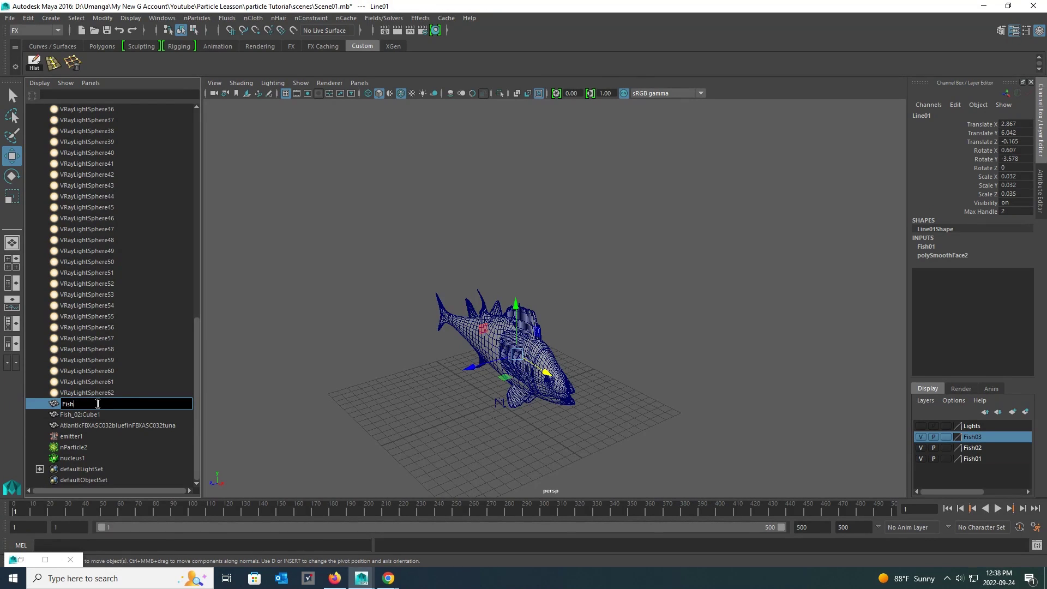
text(_1)
key(Return)
Rename Fish_02:Cube1 as Fish_2 and the Atlantic bluefin tuna object as Fish_3.
double_click(96, 414)
text(Fish_2)
key(Return)
double_click(97, 425)
text(Fish_3)
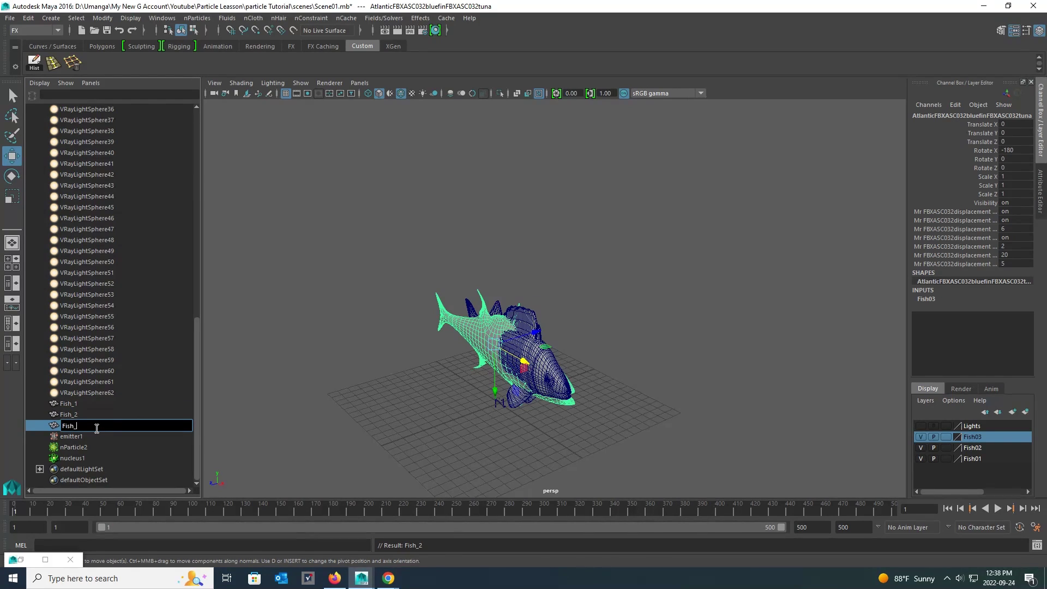
key(Return)
Select Fish_1, Fish_2 and Fish_3 in that order and open the particle instancer options.
click(91, 415)
click(72, 404)
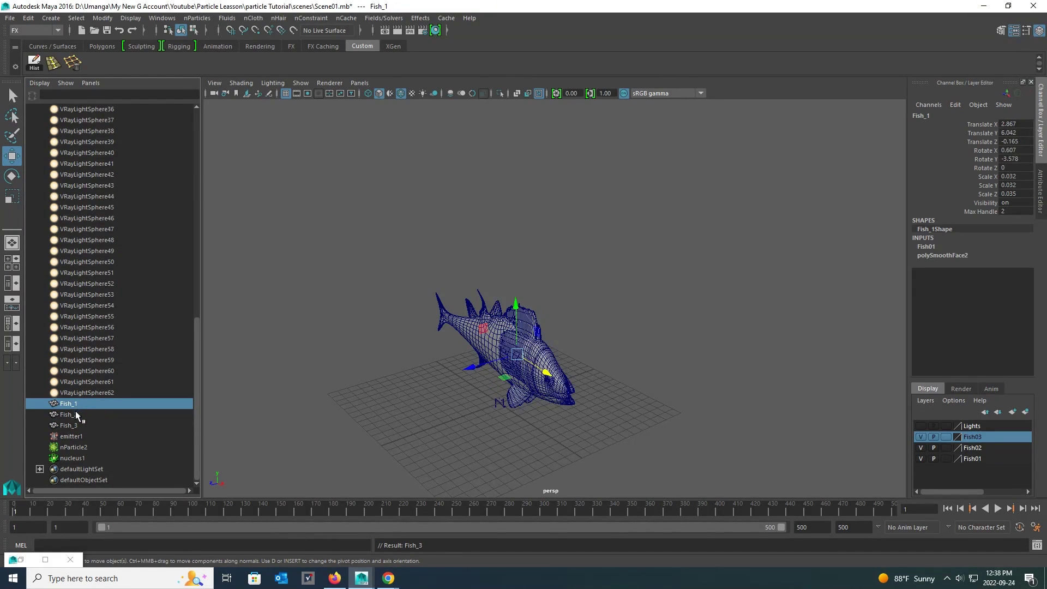
shift+click(75, 417)
shift+click(71, 426)
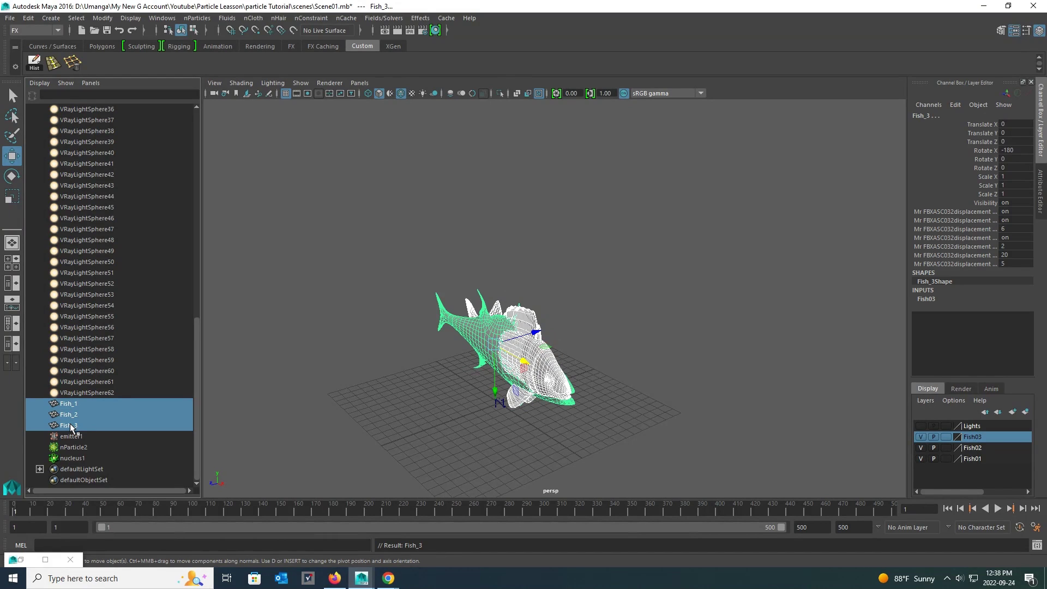
click(206, 19)
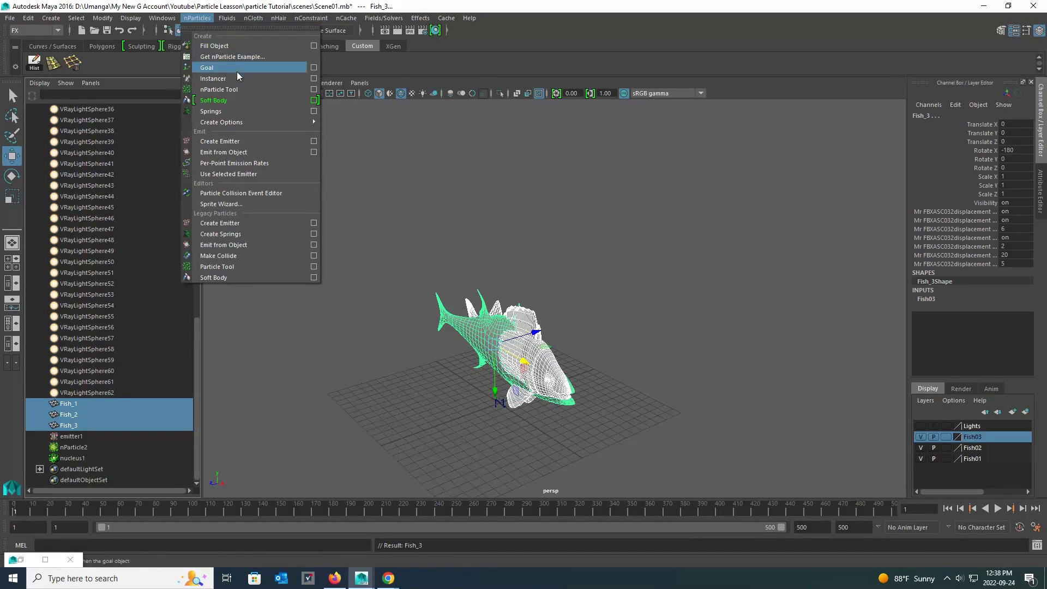
click(314, 78)
Create a particle instancer named FishINT1 that places the three fish on the particles of nParticleShape2.
click(524, 213)
text(TNN)
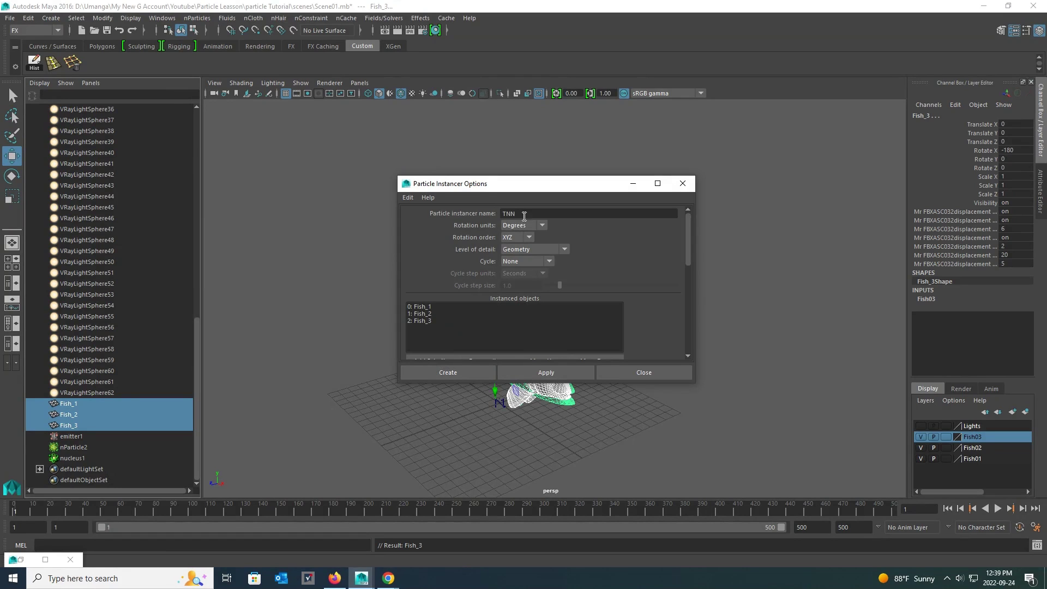
drag(524, 216, 495, 221)
drag(686, 249, 692, 285)
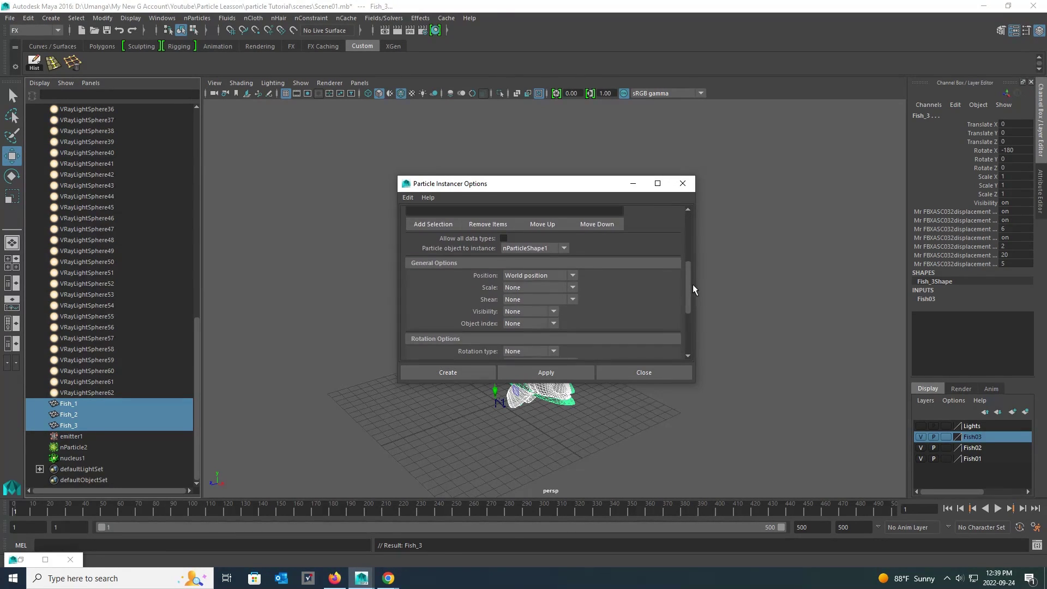
click(541, 247)
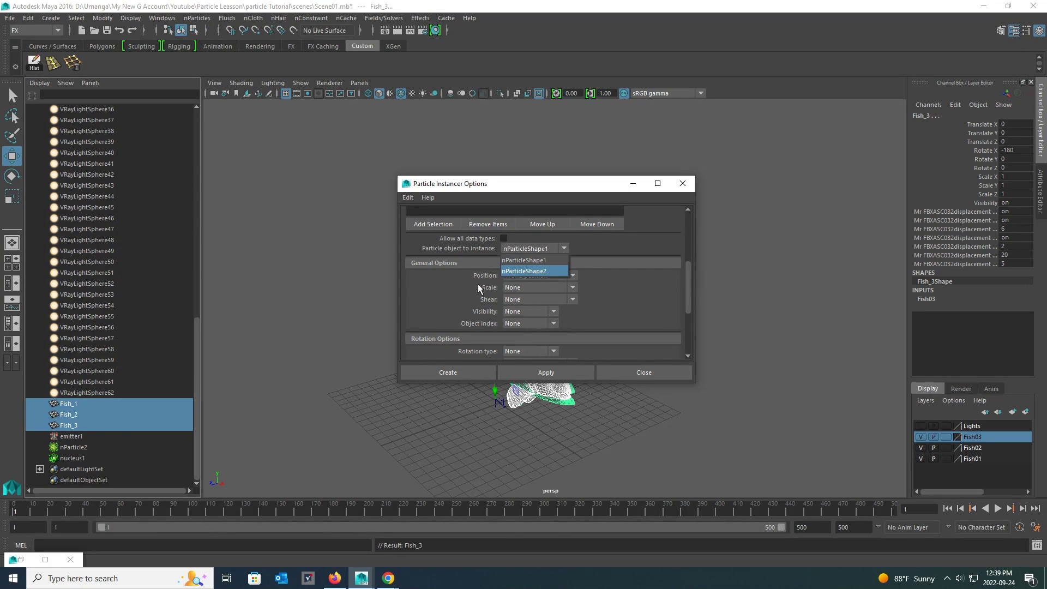
click(531, 271)
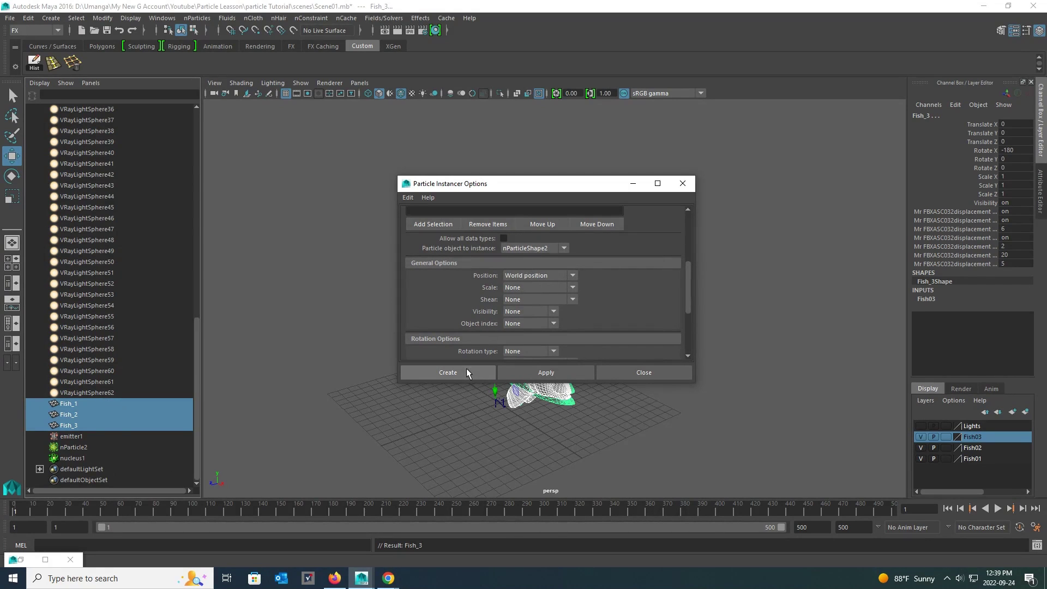
click(466, 370)
Hide the original fish layers and play the particle simulation to frame 50.
scroll(898, 421, up, 3)
scroll(898, 421, down, 4)
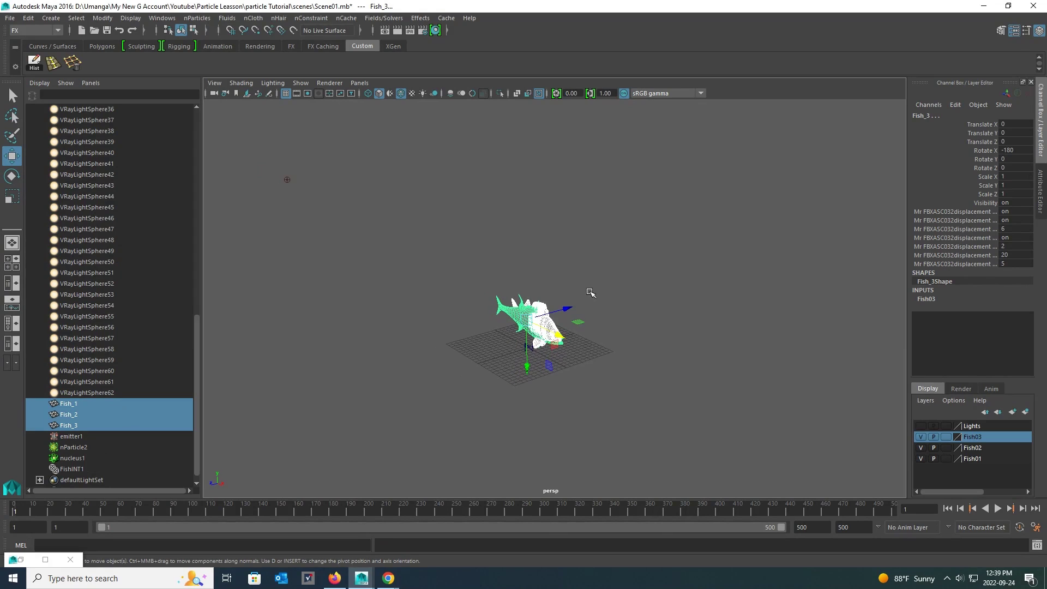
click(921, 448)
click(921, 437)
scroll(611, 275, down, 3)
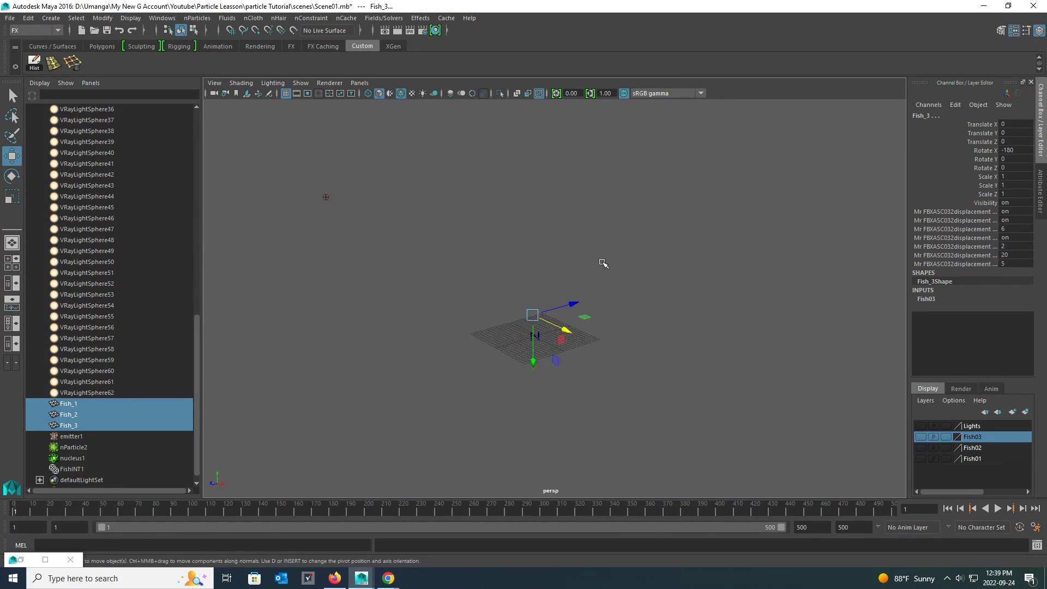
click(997, 509)
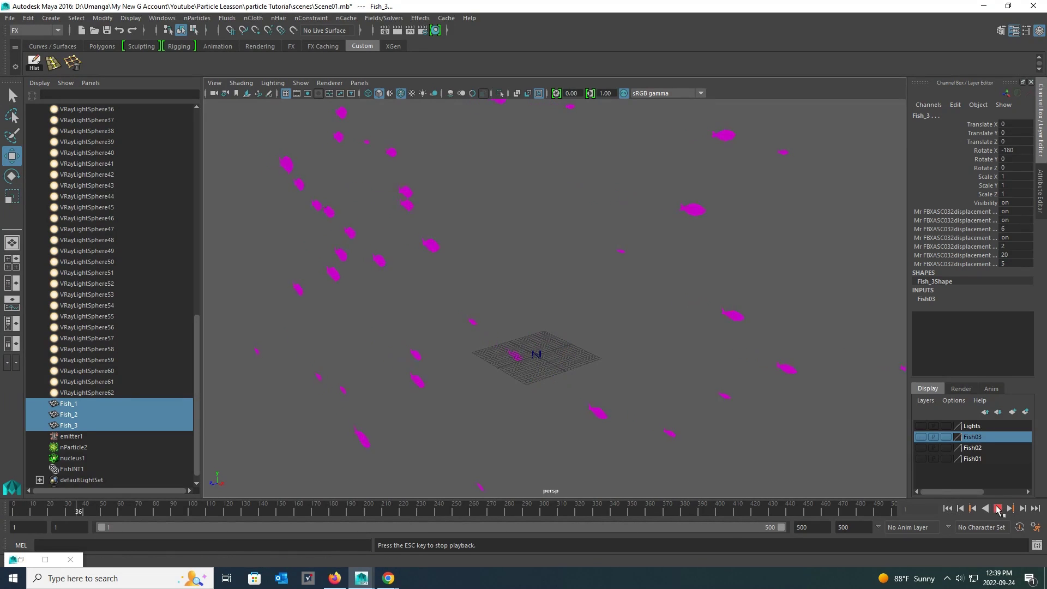
click(997, 509)
Examine the instanced fish up close and from a distance, and return to frame 1.
scroll(661, 355, up, 5)
click(494, 241)
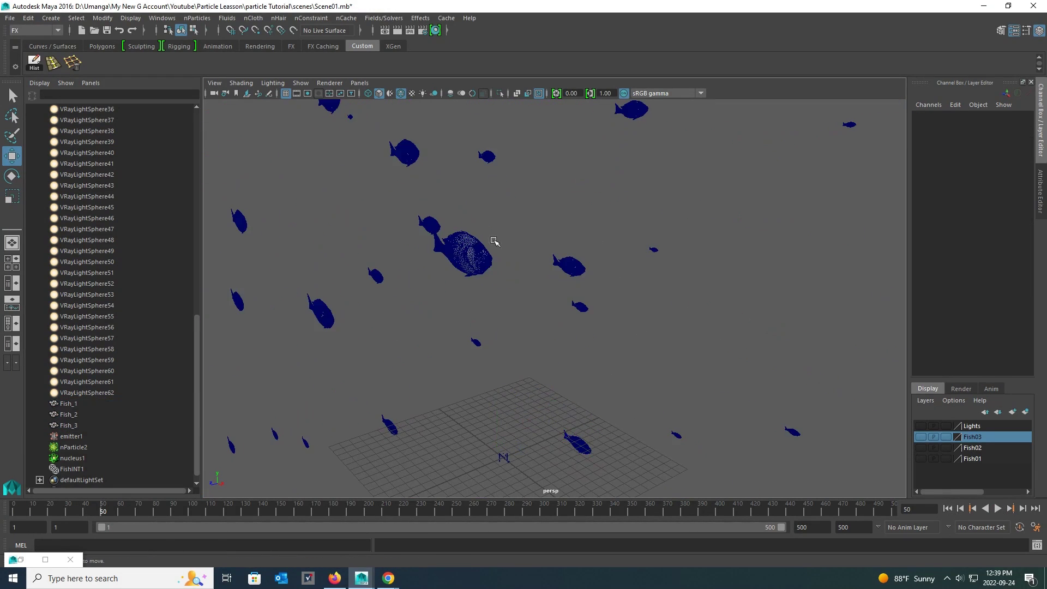
scroll(545, 227, up, 5)
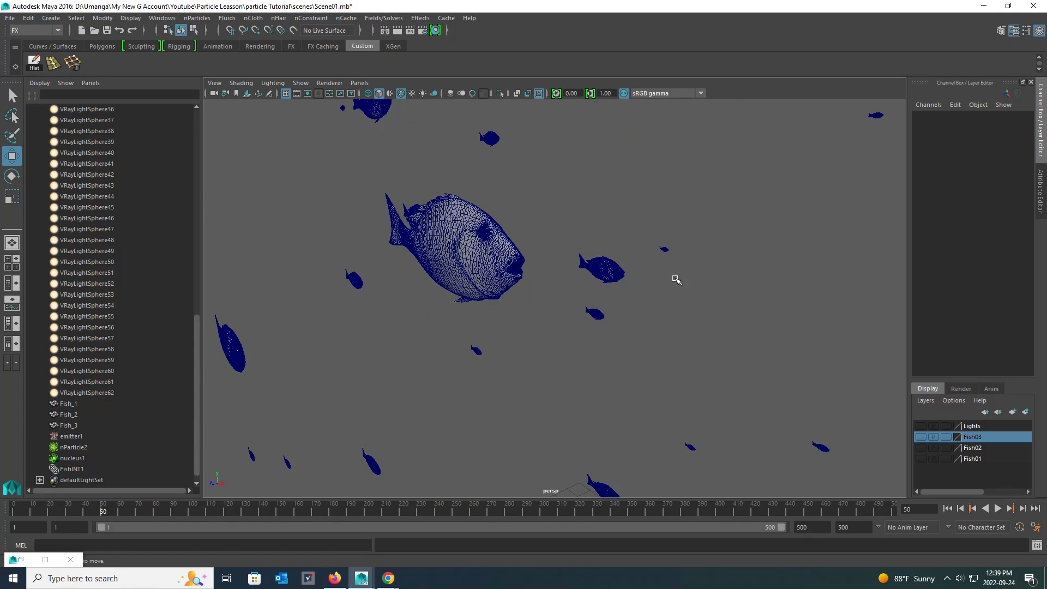
scroll(661, 340, up, 1)
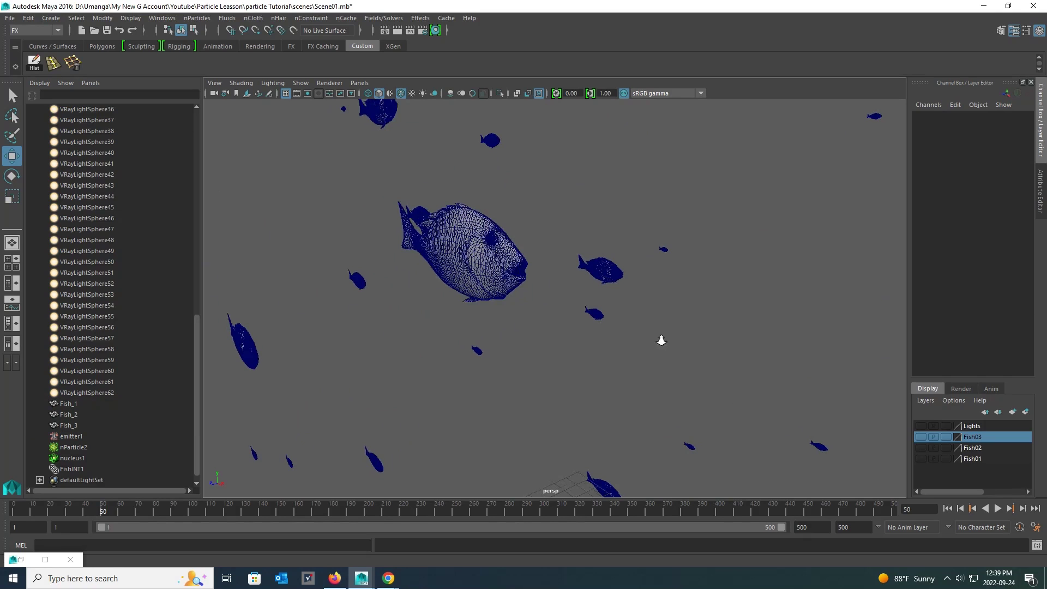
alt+right_drag(661, 340, 493, 190)
mouse_move(493, 190)
alt+mouse_down()
mouse_move(442, 193)
mouse_move(497, 194)
alt+mouse_up()
scroll(550, 240, up, 3)
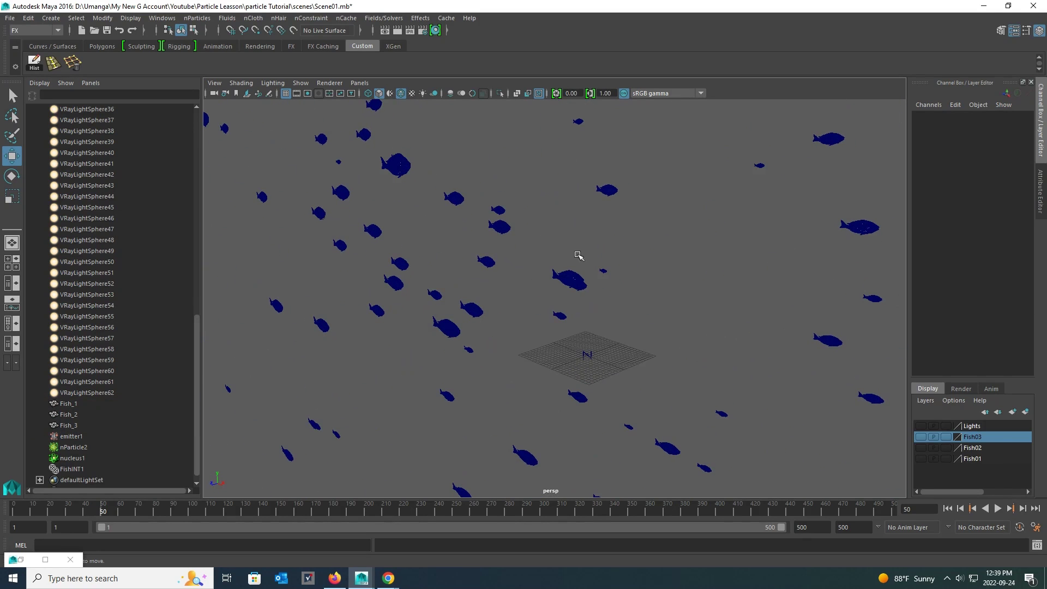
click(947, 508)
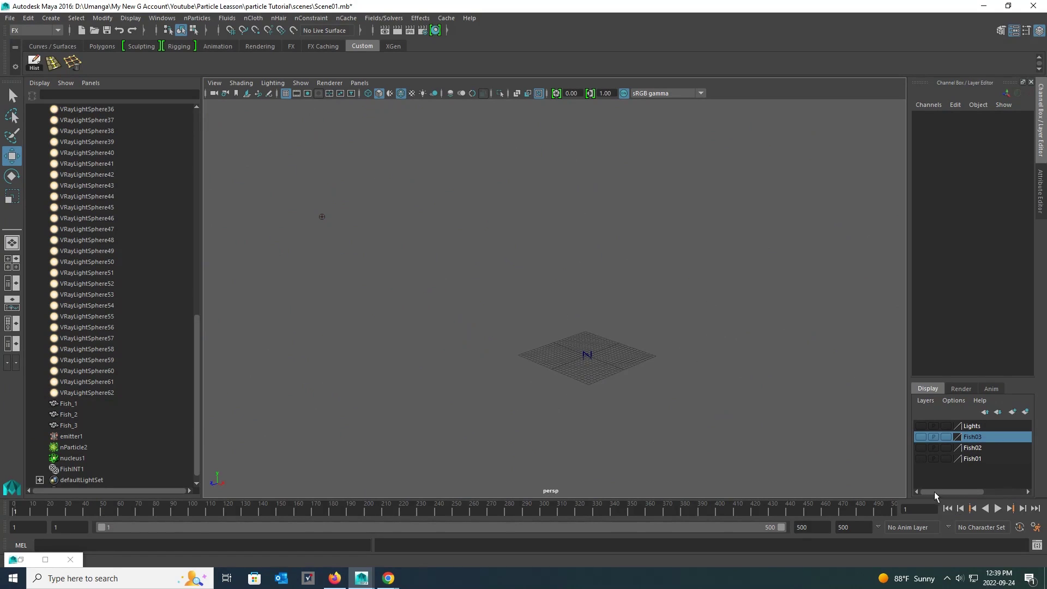
Show the per-particle, add-dynamic-attributes and instancer settings of nParticleShape2 for the nParticle2 object.
click(84, 444)
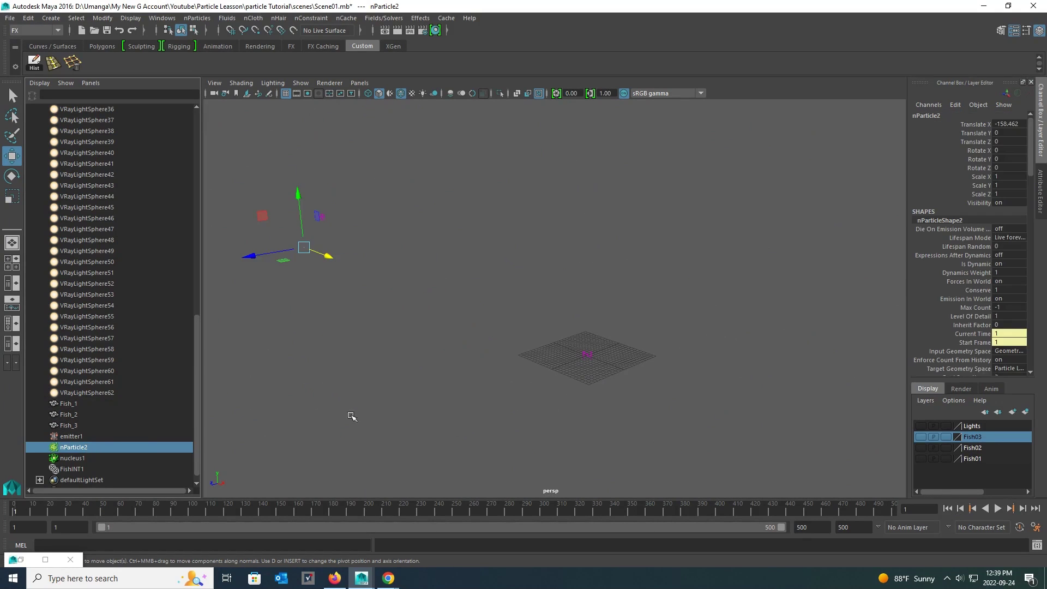
key(ctrl+a)
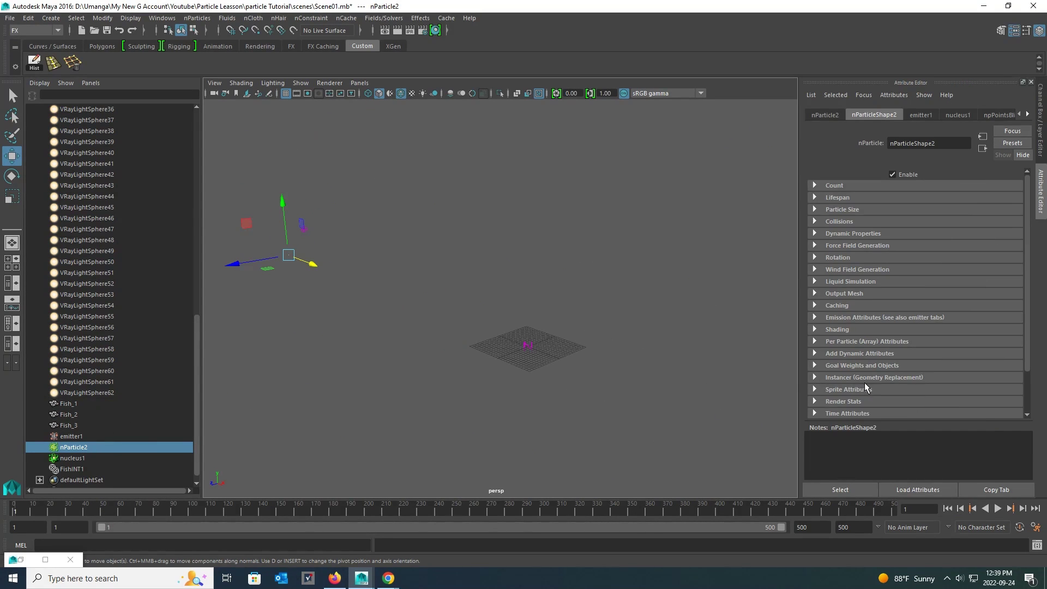
click(865, 355)
scroll(864, 355, down, 3)
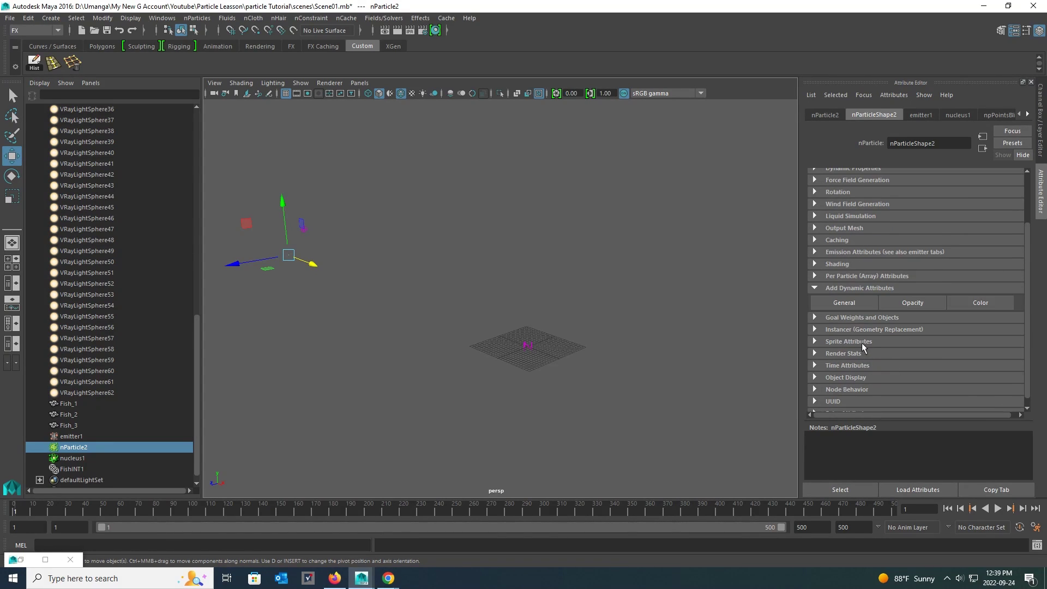
click(851, 330)
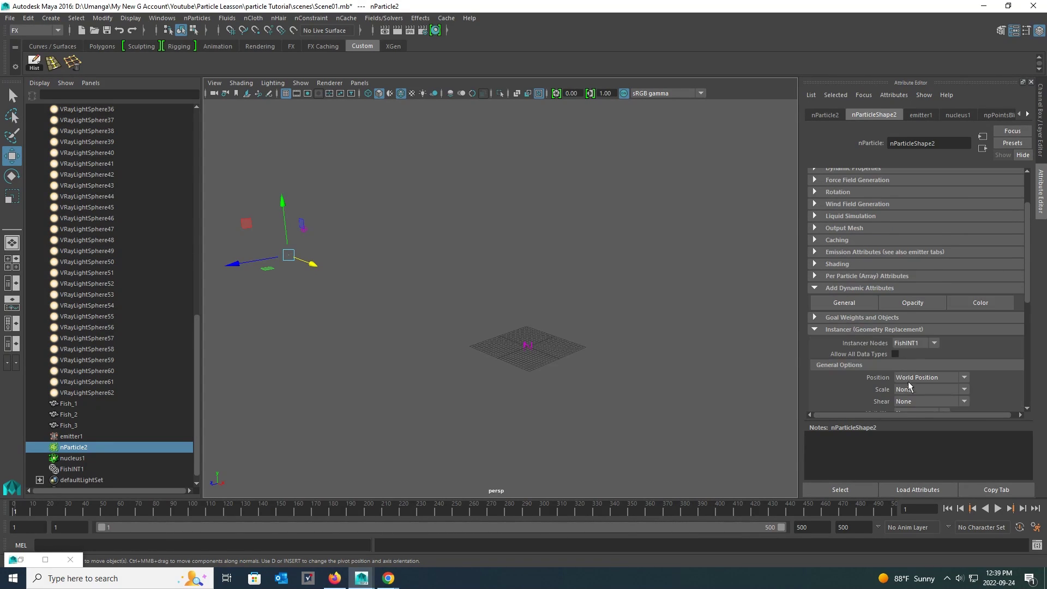
scroll(892, 344, down, 3)
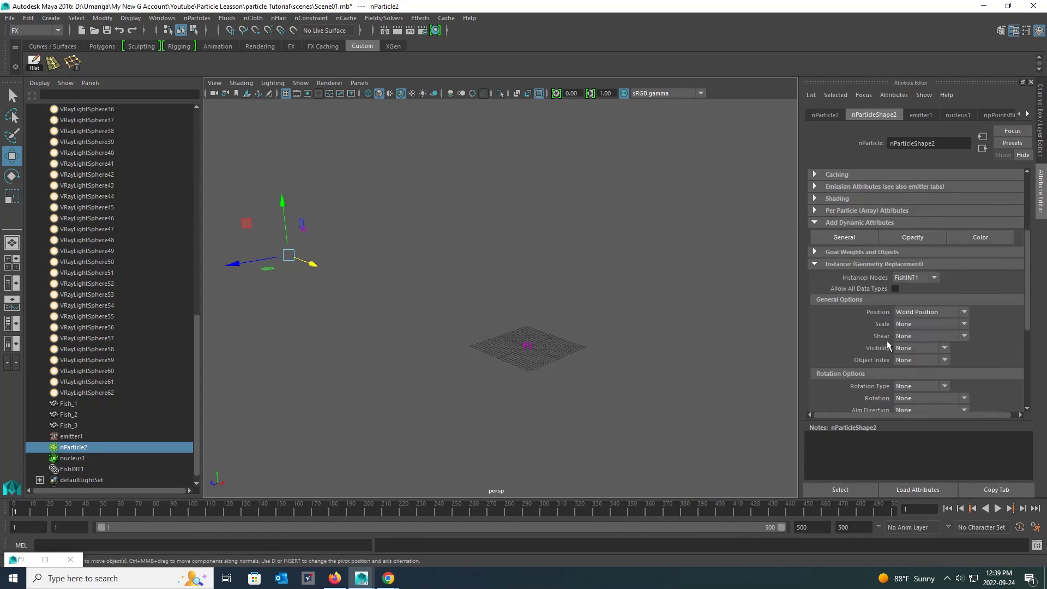
click(861, 211)
scroll(885, 268, down, 3)
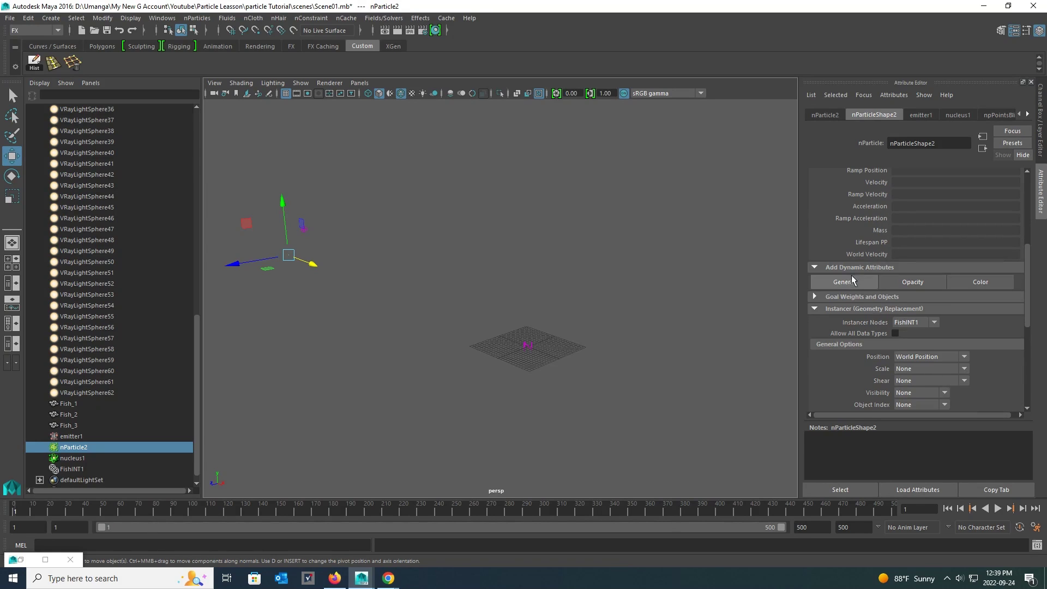
scroll(854, 284, up, 2)
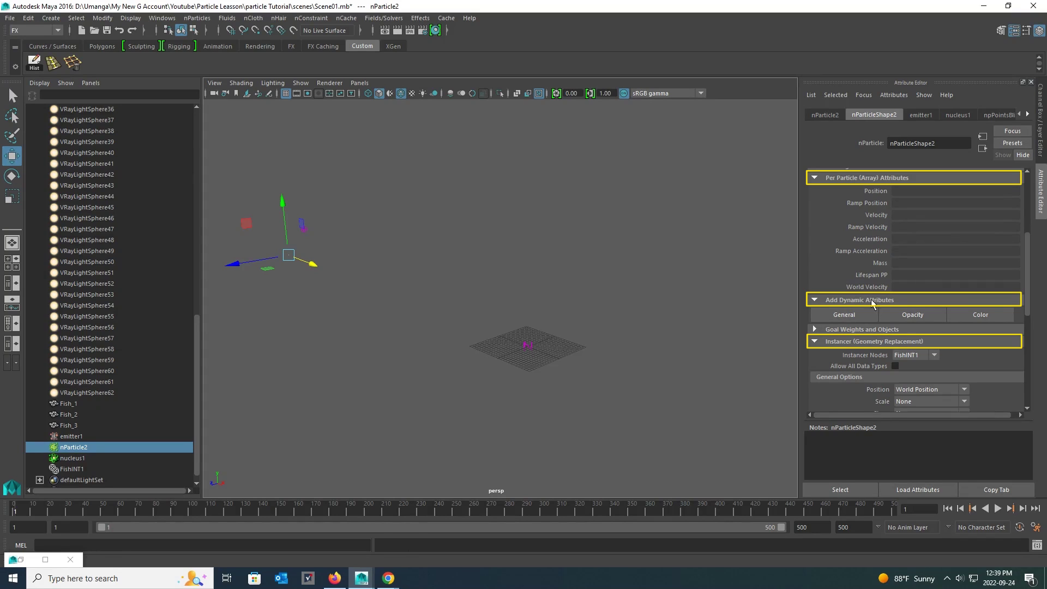
Add the predefined parentId particle attribute to nParticleShape2.
click(844, 314)
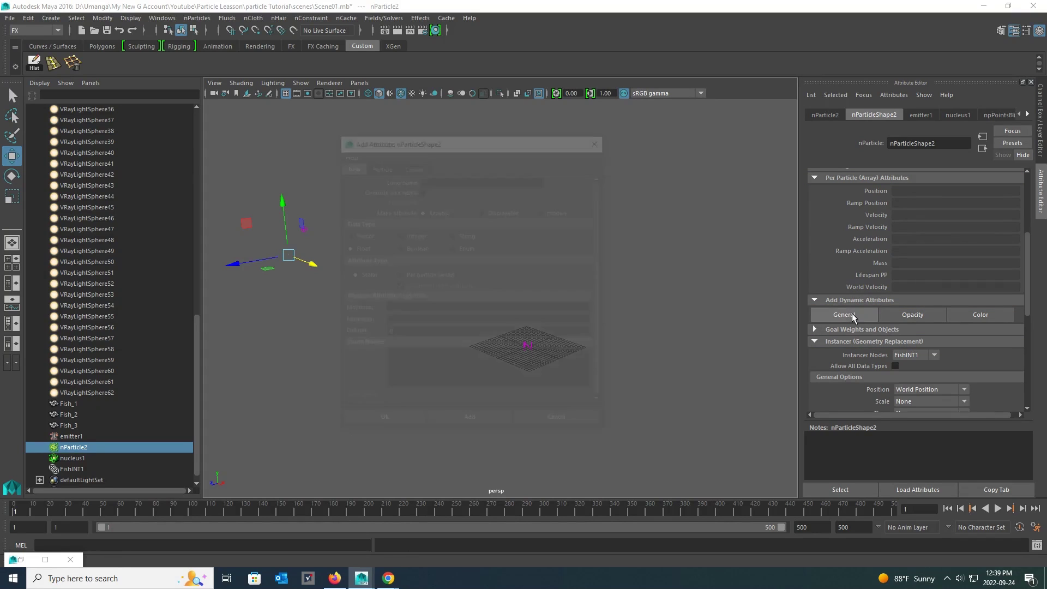
click(383, 166)
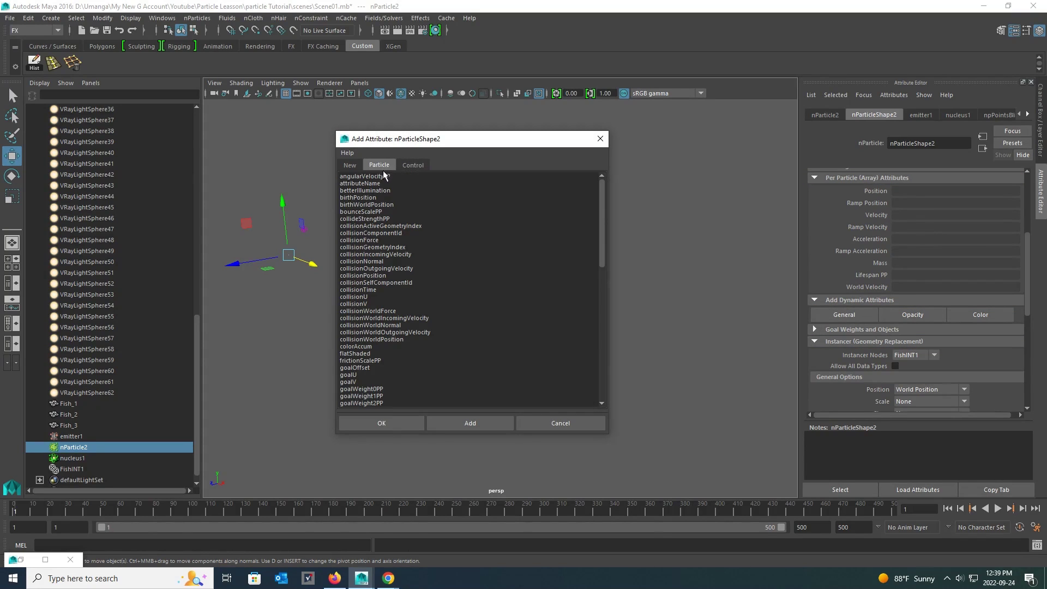
drag(600, 211, 605, 253)
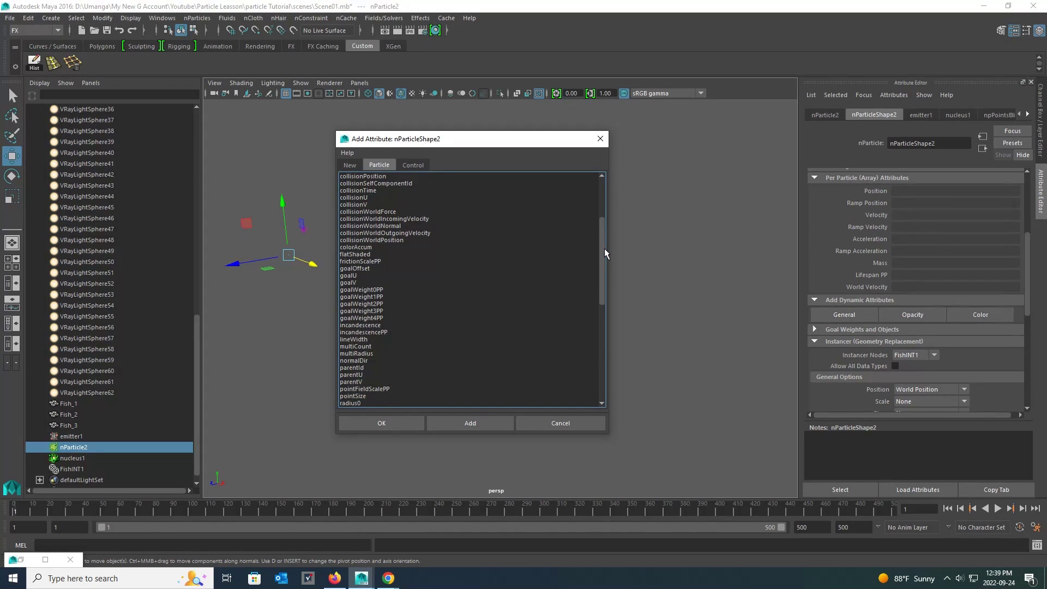
click(387, 367)
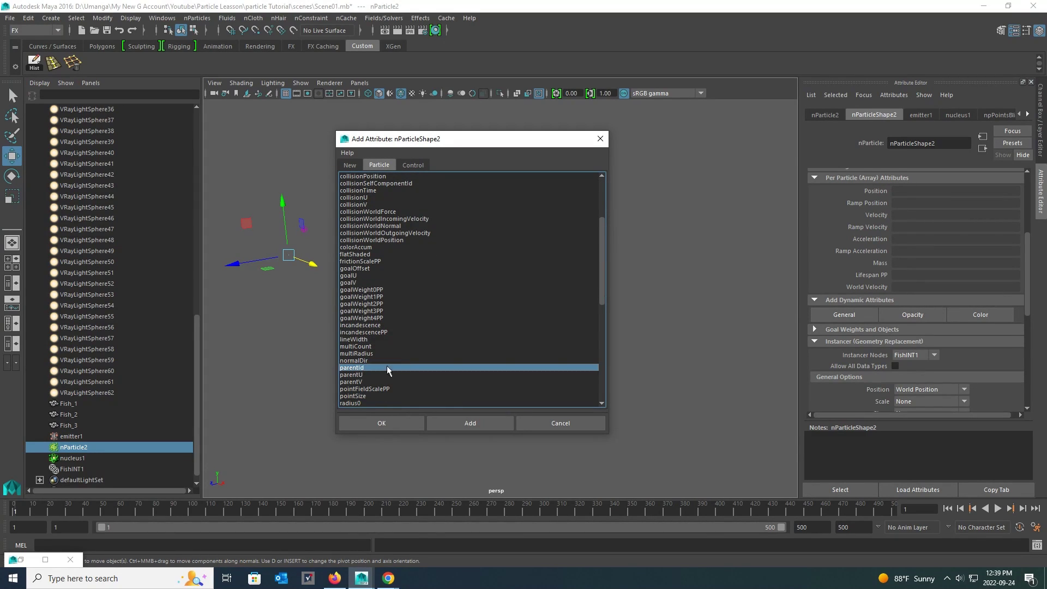
click(459, 422)
click(606, 138)
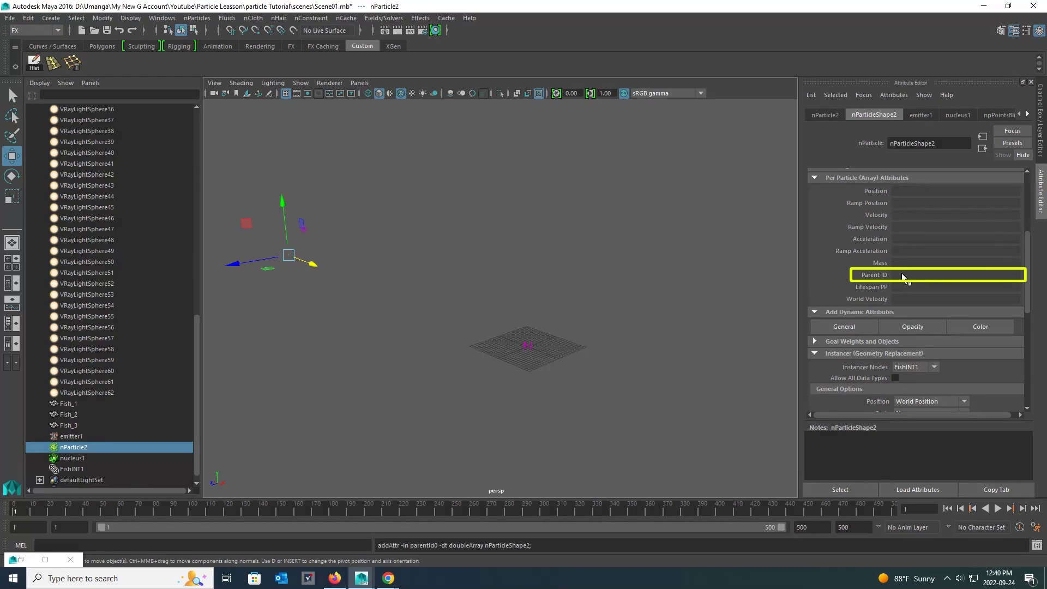
Create the creation expression "nParticleShape2.parentId = rand(0,3);" for the per-particle Parent ID attribute.
right_click(903, 277)
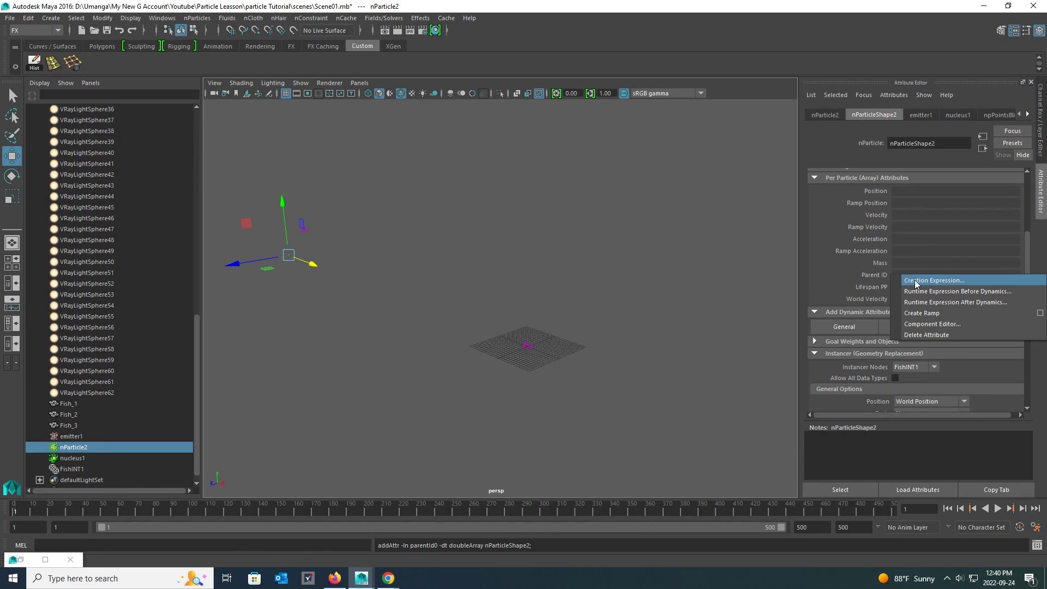
click(916, 281)
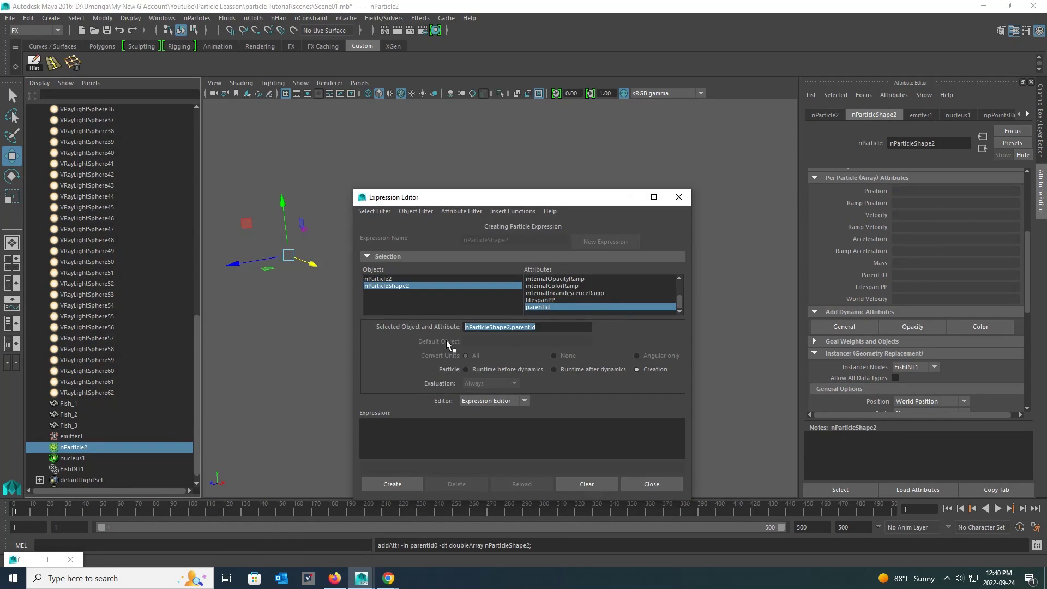
click(401, 425)
text(nParticleShape2.parentId)
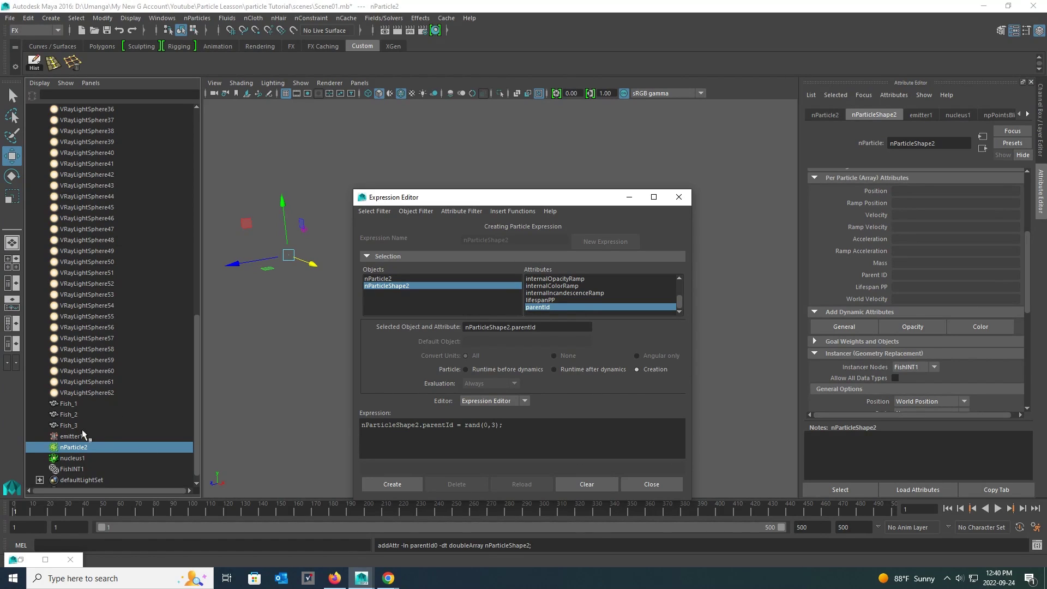
click(405, 485)
click(679, 197)
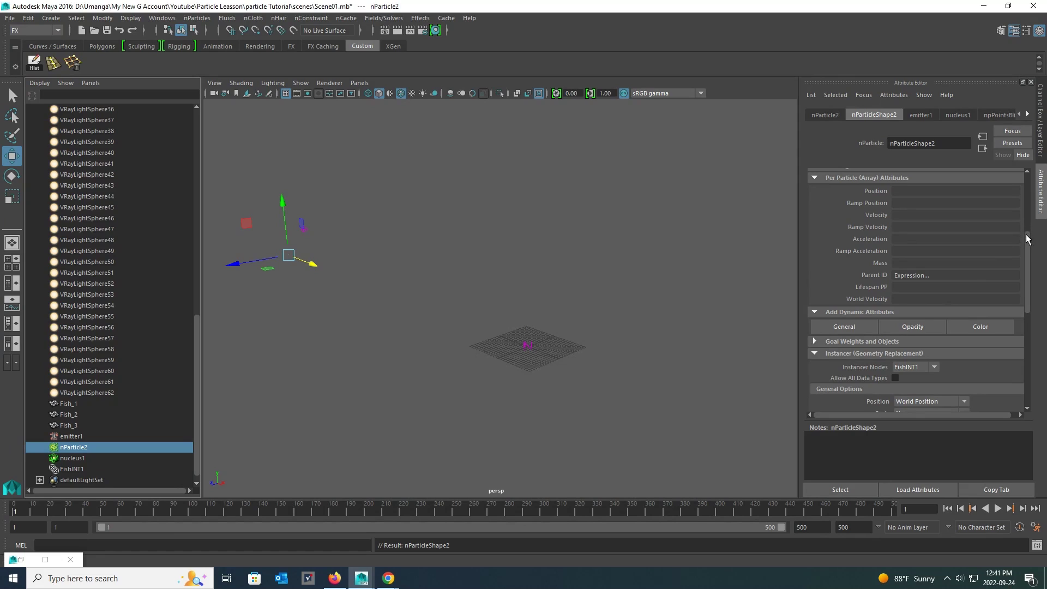
Set the Object Index of the FishINT1 instancer to parentId.
drag(1028, 238, 1016, 271)
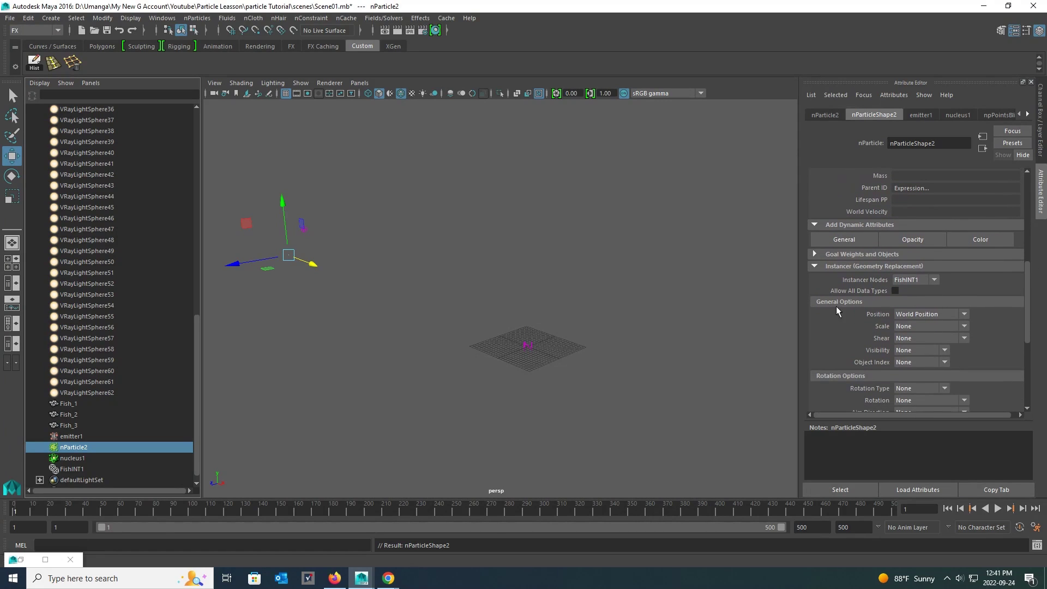
click(908, 363)
click(928, 440)
Play the simulation to frame 60, shade the view without wireframes and examine the fish instances closely.
alt+drag(605, 285, 561, 261)
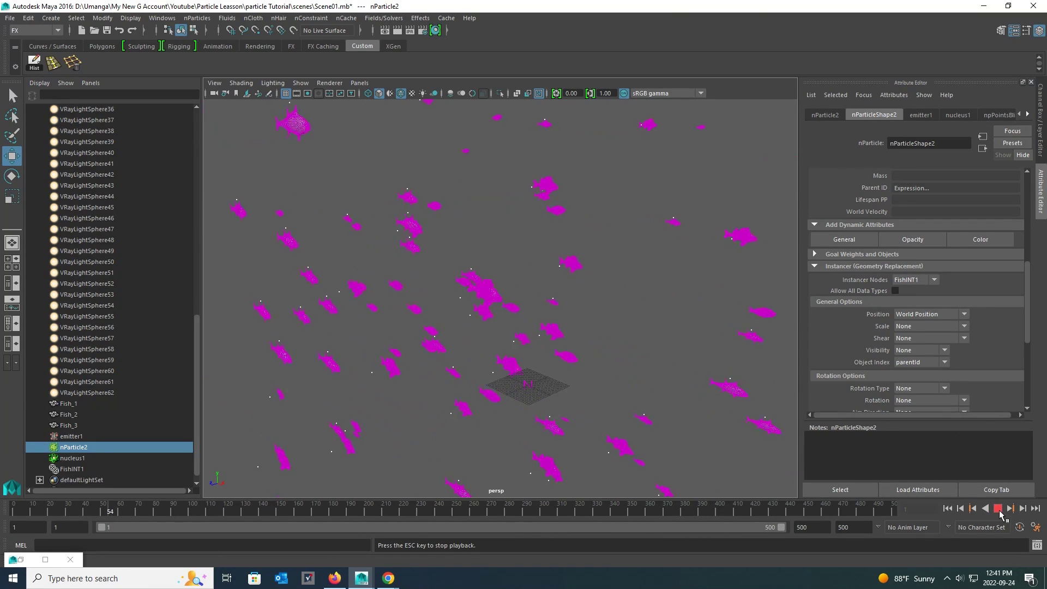
click(998, 508)
alt+drag(707, 291, 638, 265)
key(5)
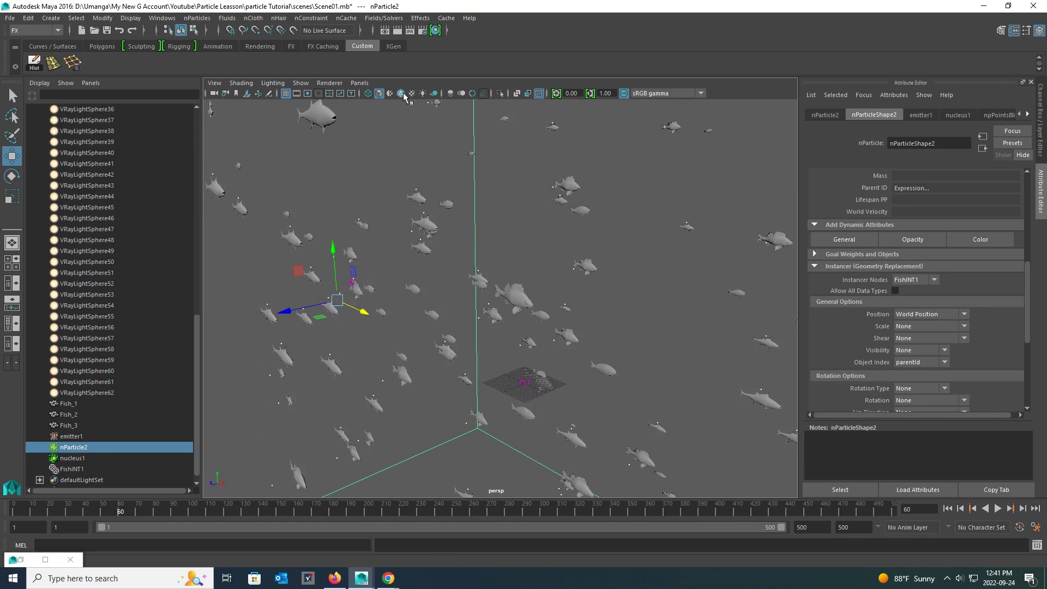
alt+right_drag(562, 268, 613, 346)
click(688, 262)
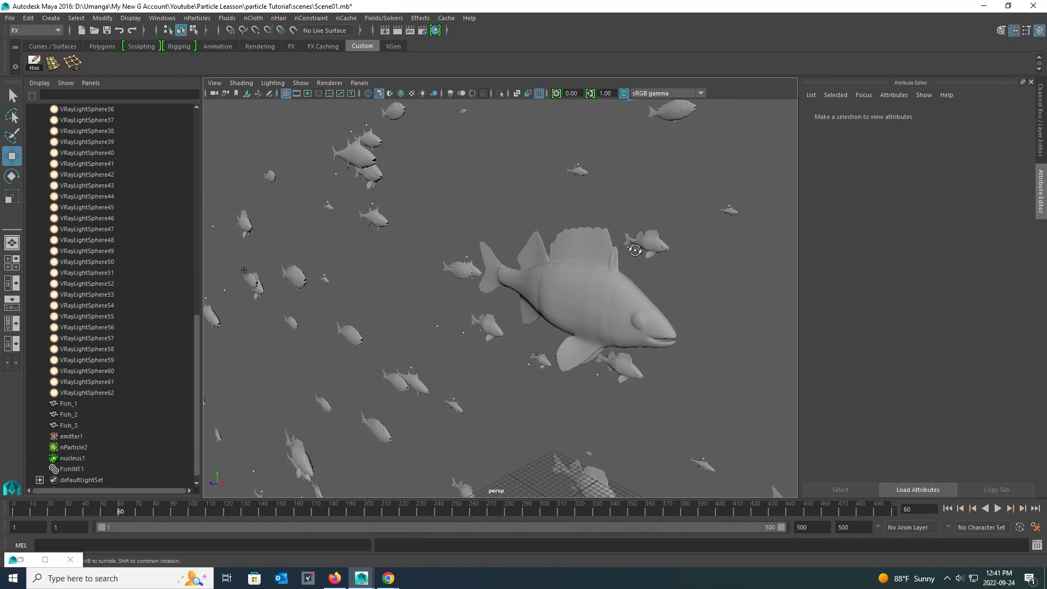
Examine the randomized fish instances from near and far, and return to the first frame.
alt+drag(688, 263, 605, 306)
scroll(605, 306, up, 10)
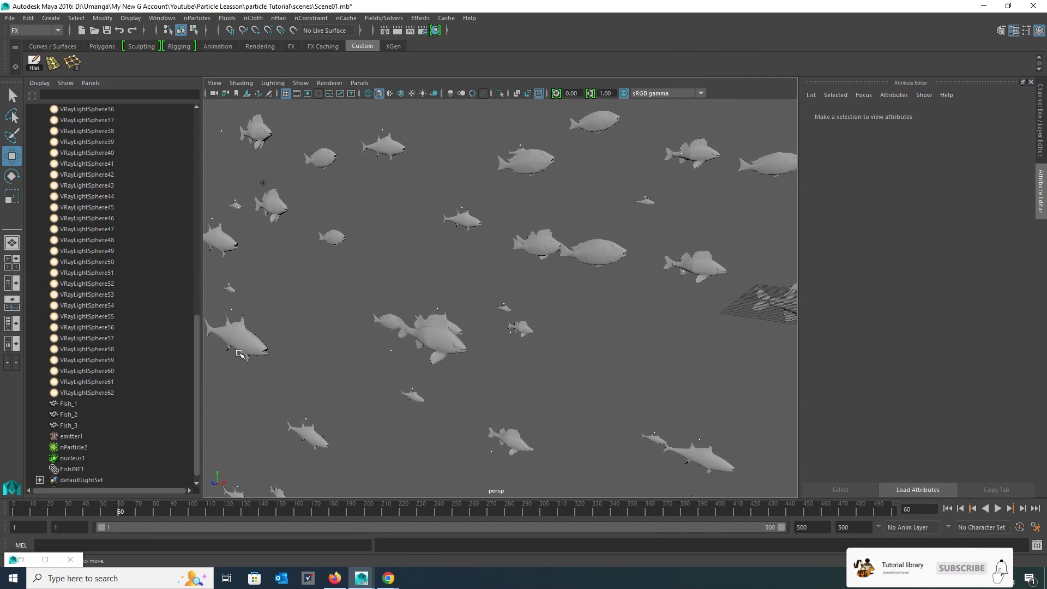
scroll(433, 303, down, 10)
alt+drag(433, 303, 779, 437)
click(947, 508)
mouse_move(429, 281)
alt+mouse_down()
mouse_move(453, 289)
mouse_move(428, 280)
alt+mouse_up()
Select Fish_3 and turn on the visibility of the Fish03 display layer.
click(68, 425)
key(ctrl+a)
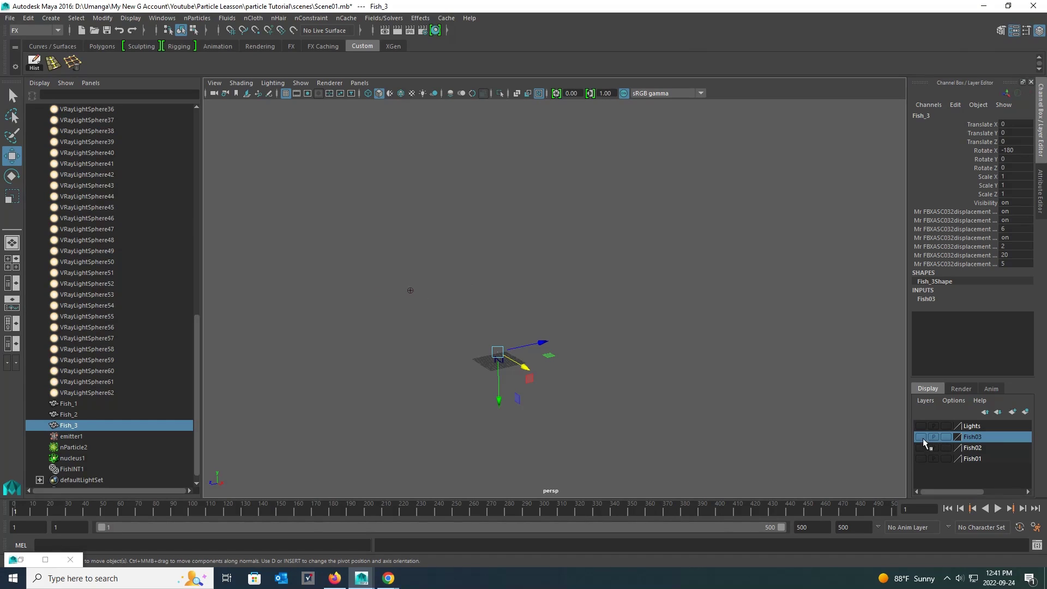
scroll(552, 357, up, 8)
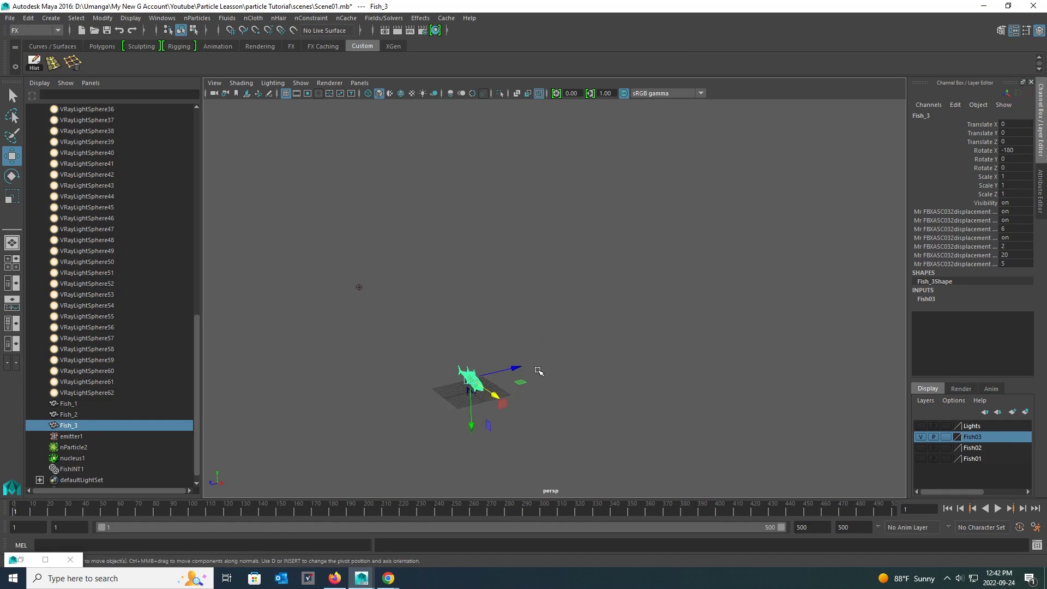
scroll(569, 335, up, 4)
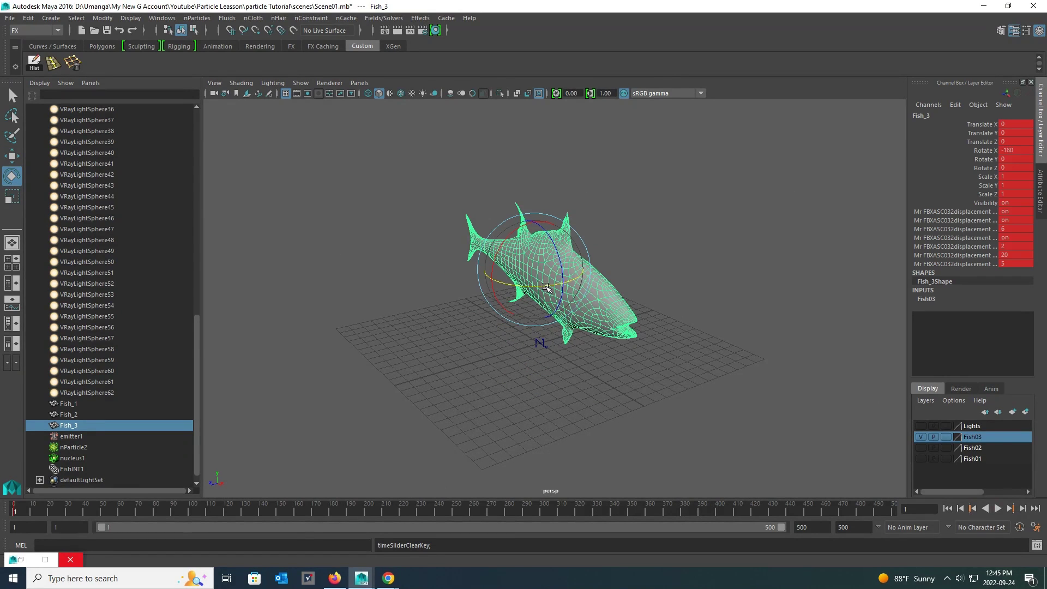
Key Fish_3's swimming turn with Rotate Y about -13.165 at frame 1 and about 8.708 at frame 20.
drag(546, 287, 577, 342)
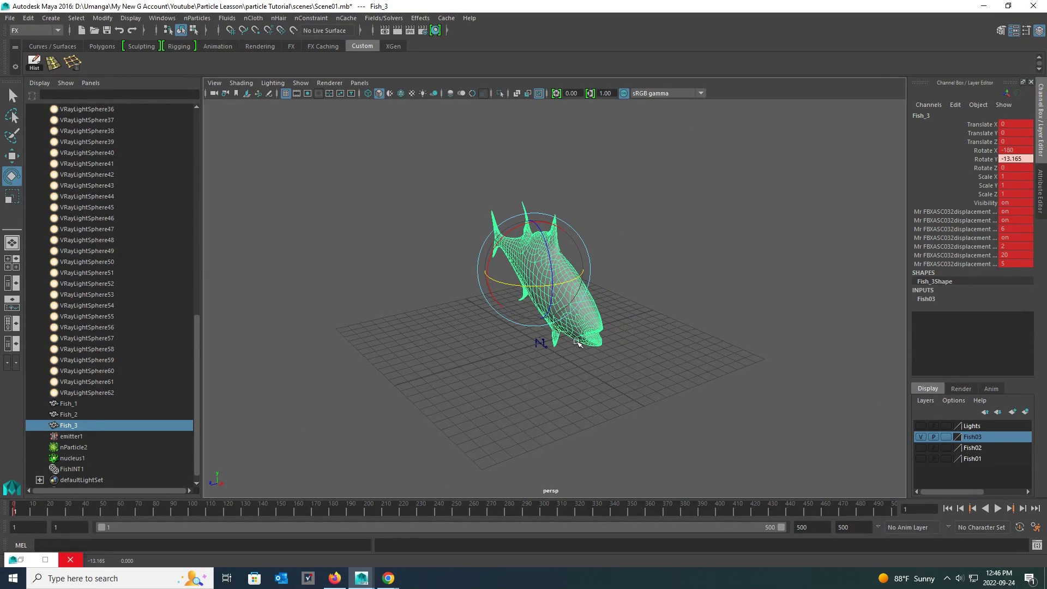
drag(16, 509, 44, 511)
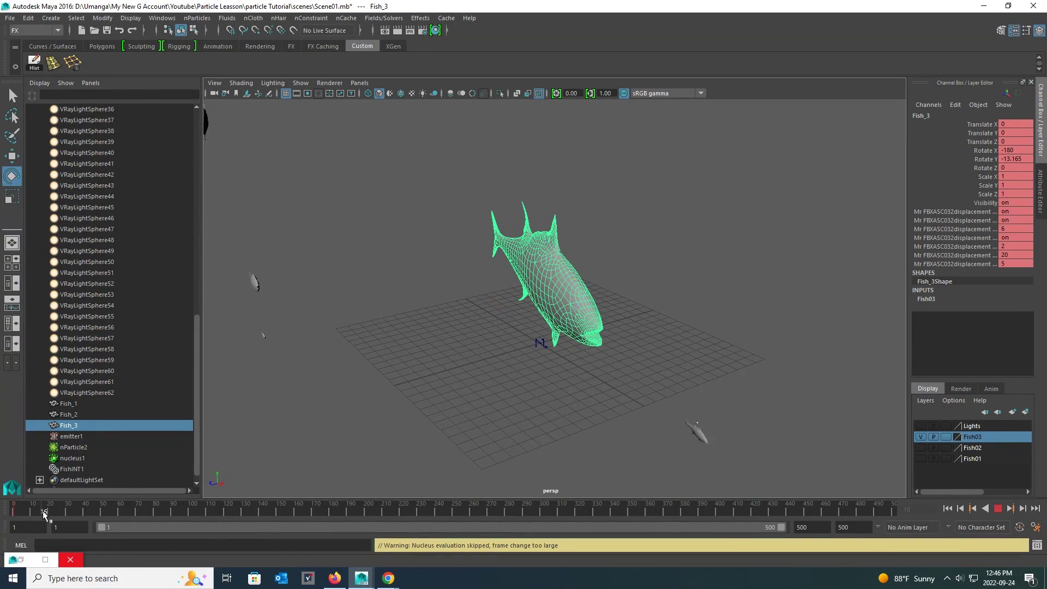
key(alt+v)
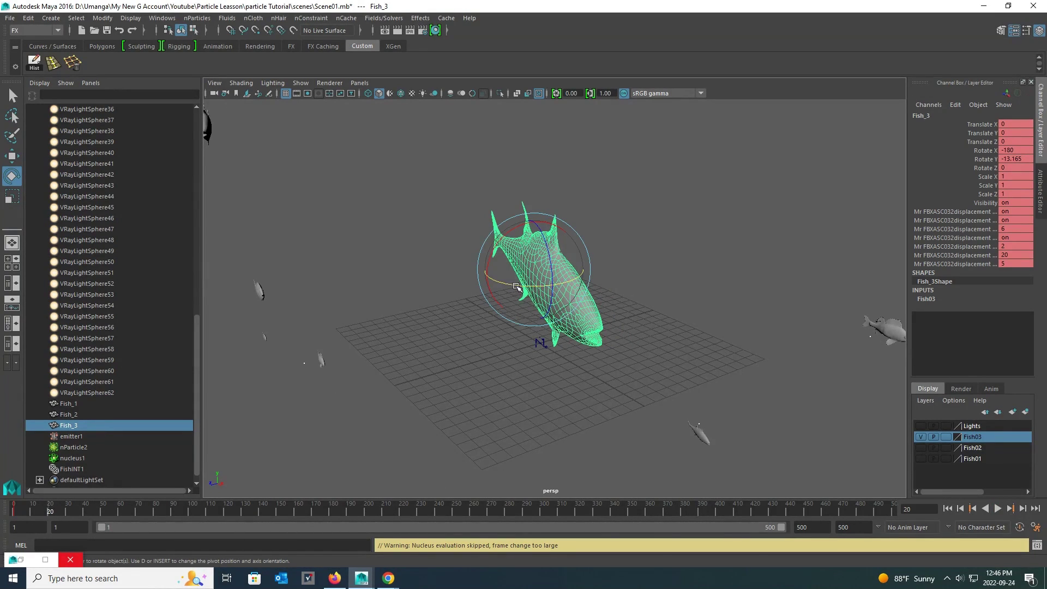
drag(516, 286, 537, 286)
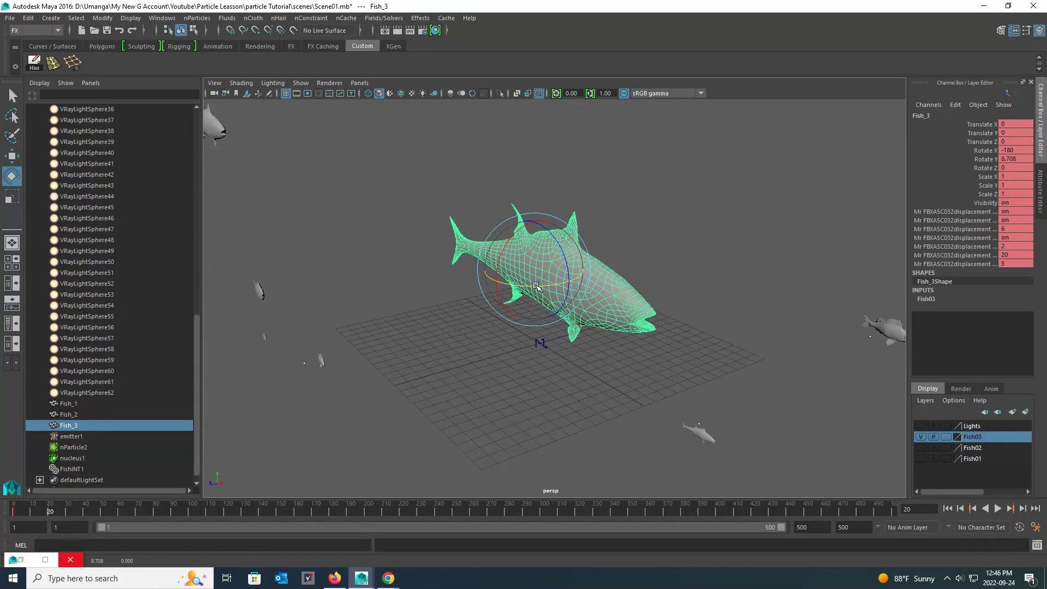
key(s)
Copy Fish_3's frame 1 key and paste it at frame 40.
drag(37, 510, 15, 510)
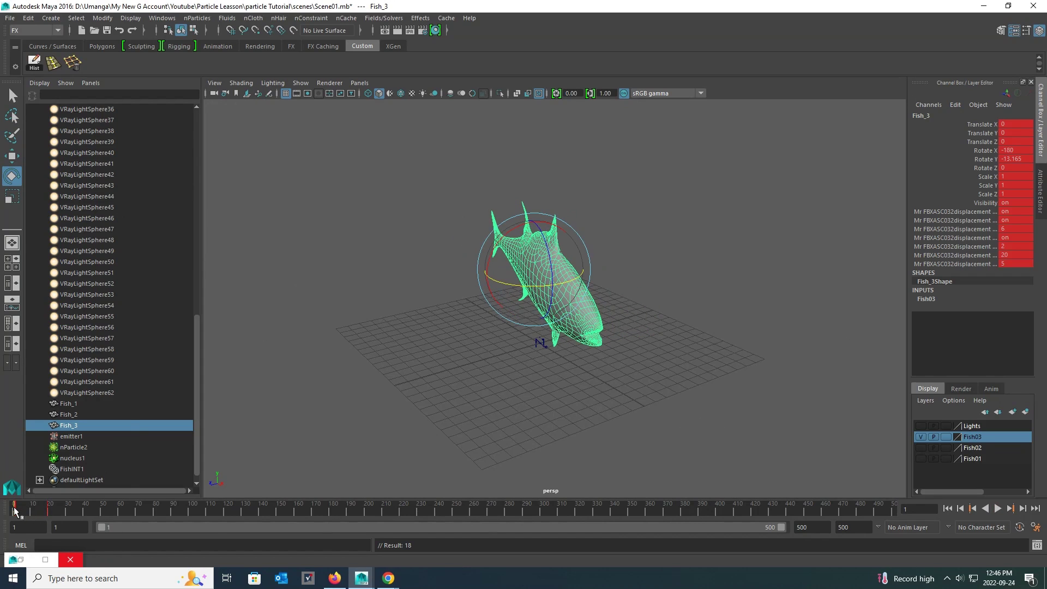
right_click(15, 508)
click(55, 358)
drag(78, 509, 81, 509)
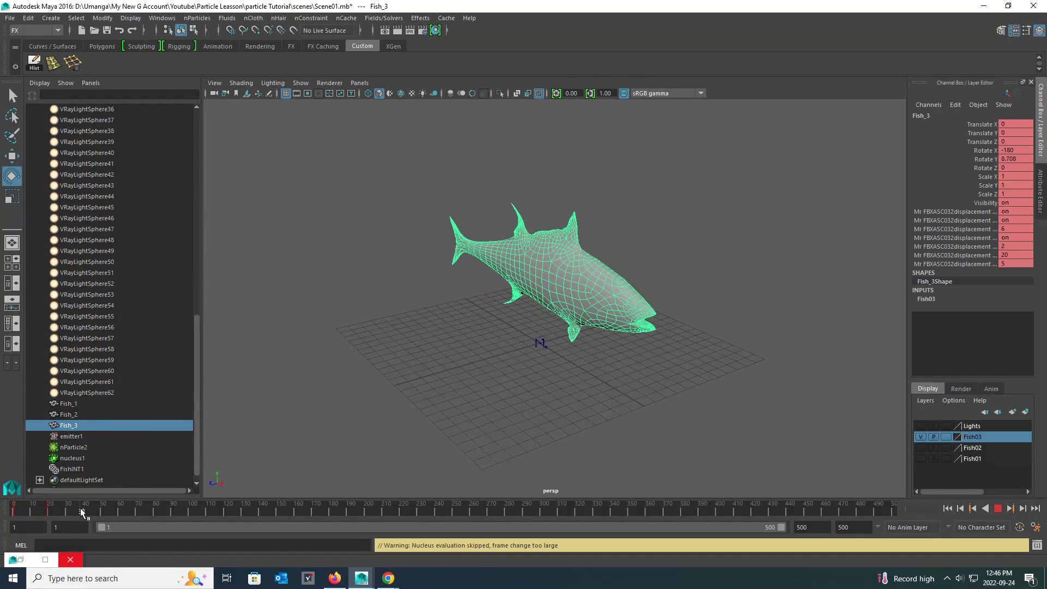
right_click(83, 509)
mouse_move(158, 370)
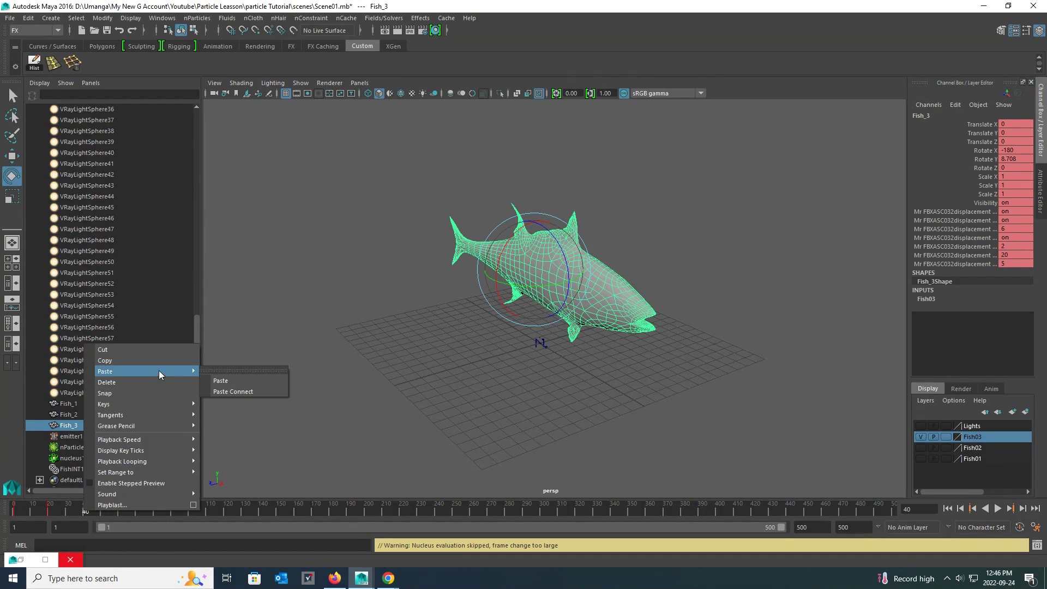
click(229, 381)
Play back the animation to check Fish_3's side-to-side turn.
key(alt+v)
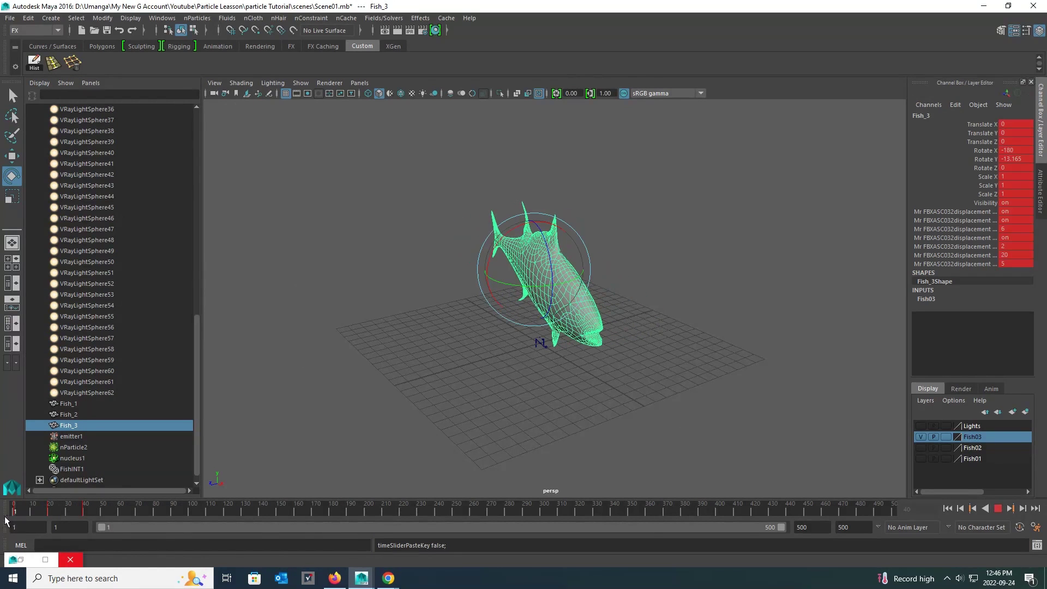
click(998, 508)
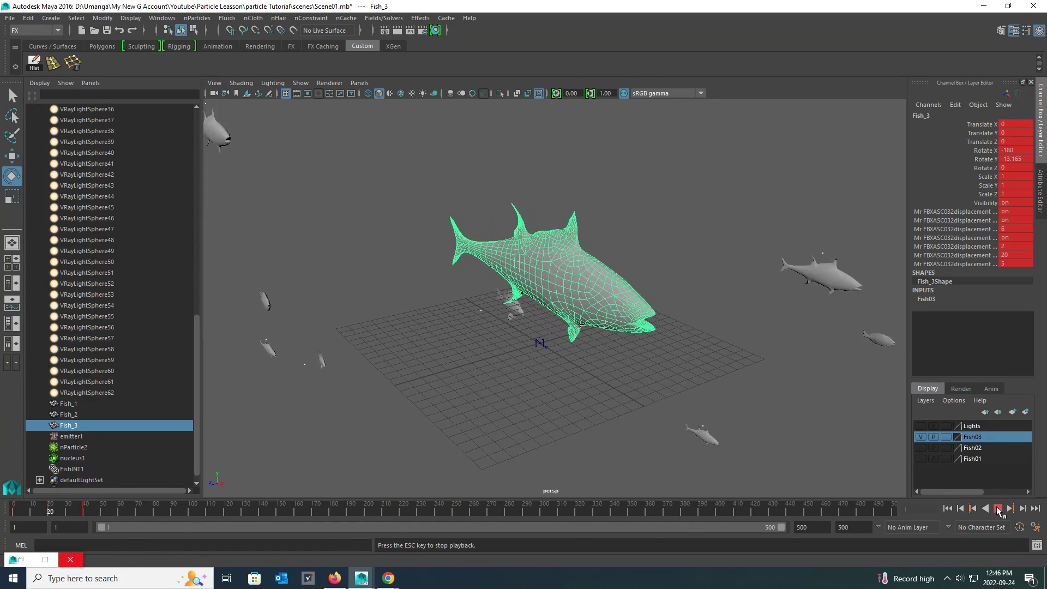
click(997, 508)
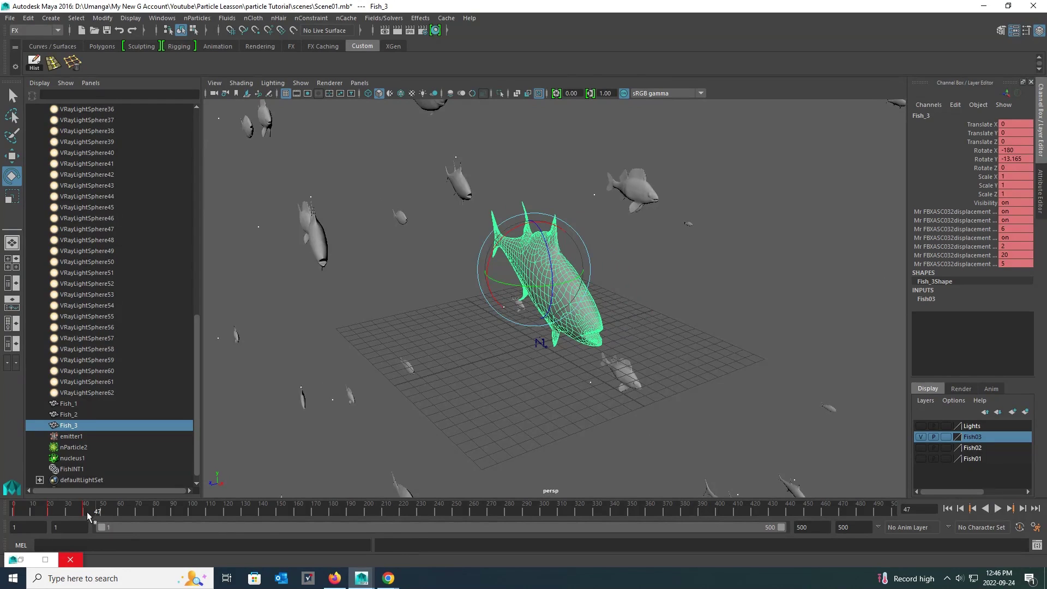
Copy Fish_3's keys from frame 1 through 41, paste them at frame 41, and preview the repeated motion.
shift+drag(86, 511, 14, 512)
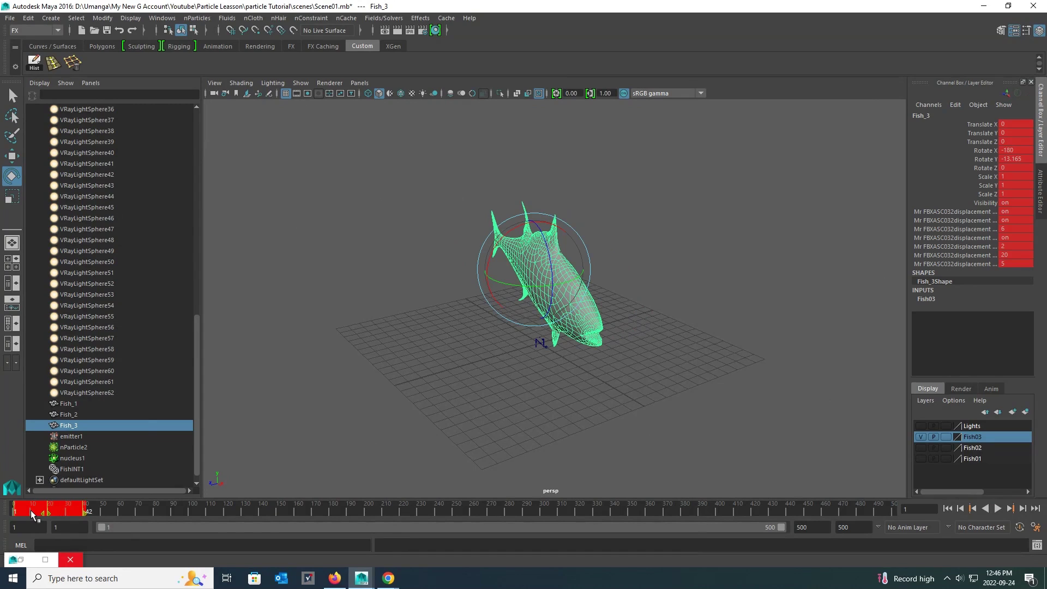
right_click(31, 514)
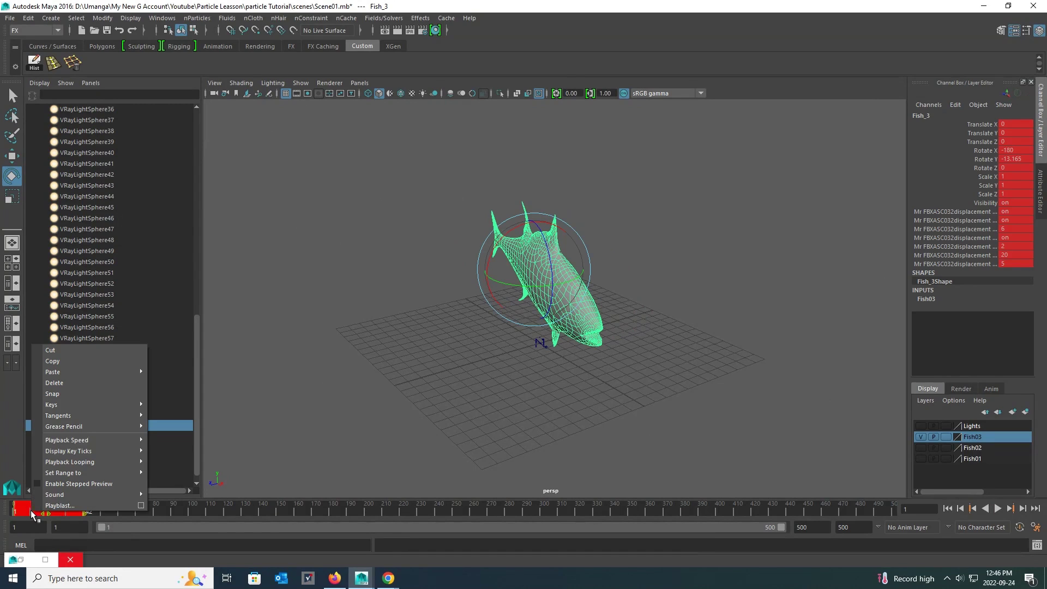
click(79, 359)
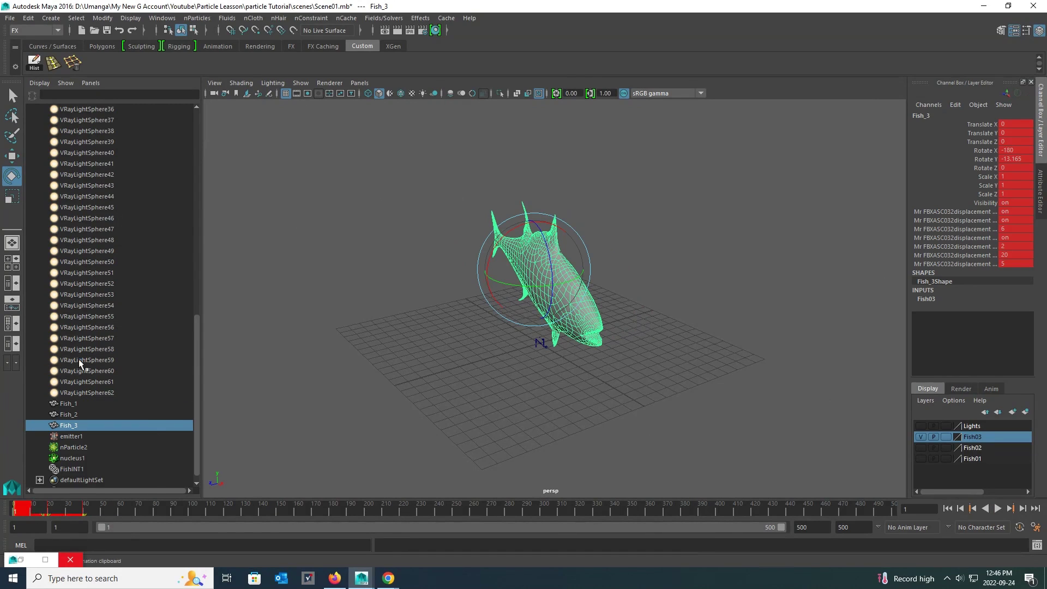
click(86, 508)
right_click(86, 508)
mouse_move(161, 374)
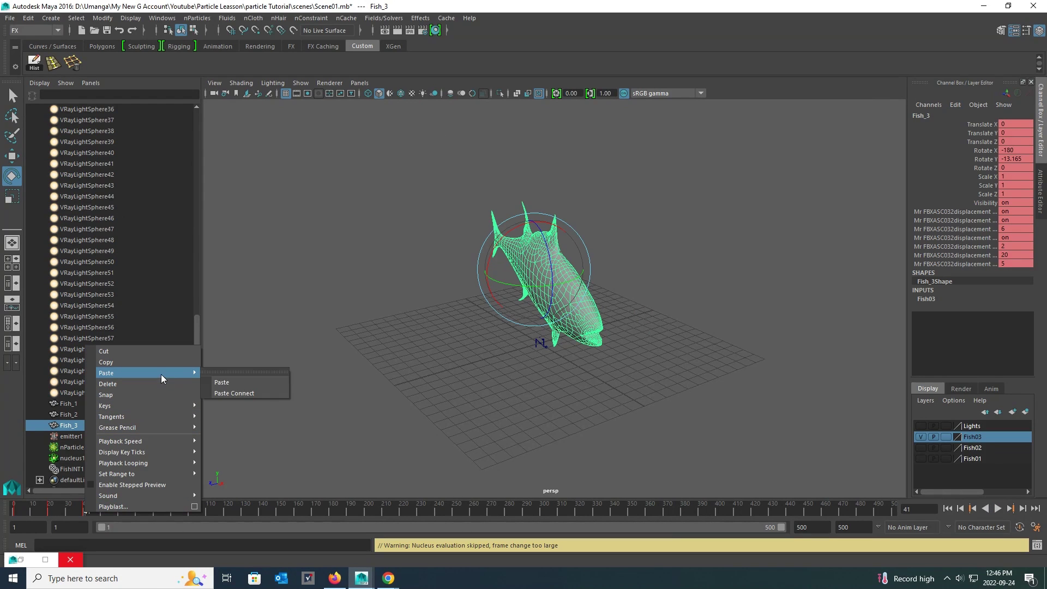
click(227, 382)
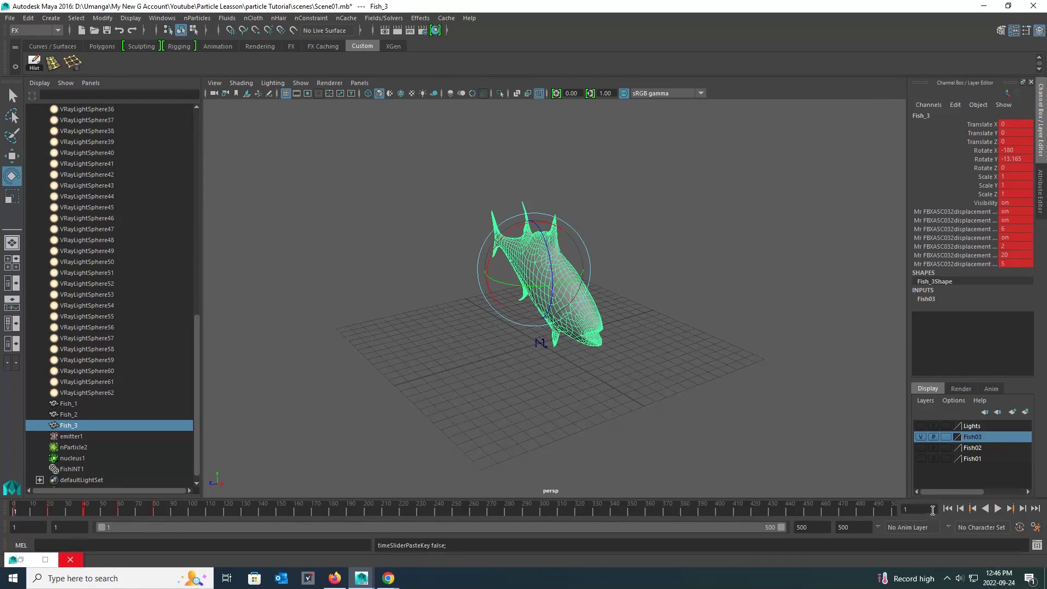
click(997, 508)
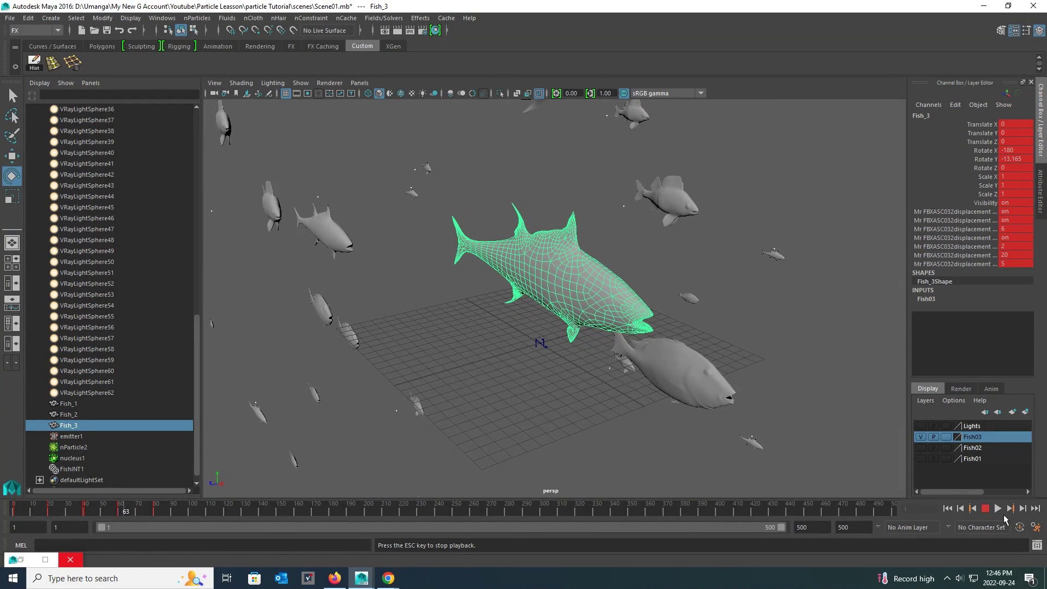
click(985, 509)
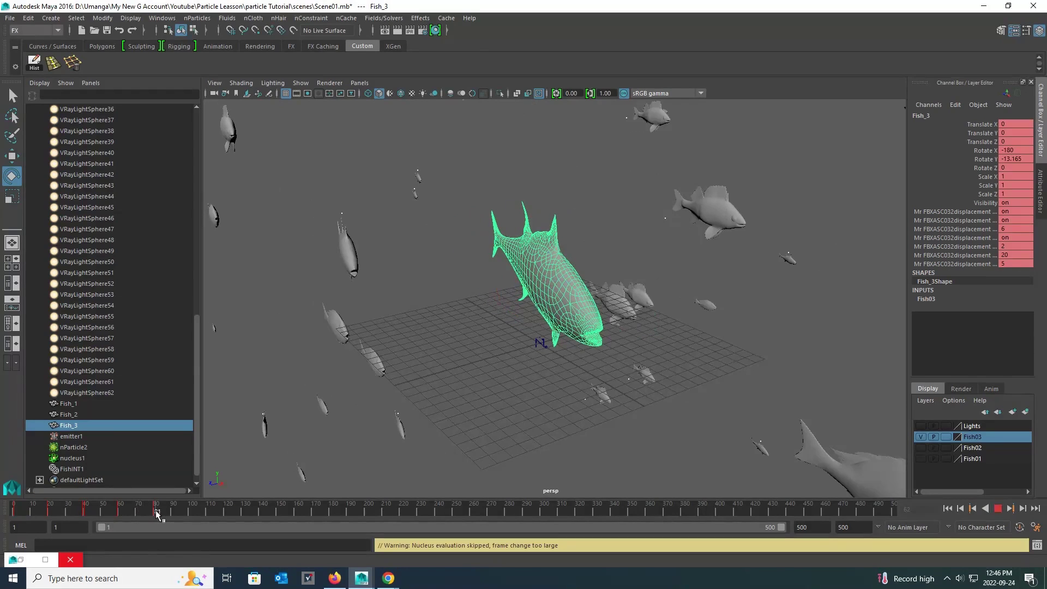
Copy Fish_3's keys from frame 1 through 81 and paste them at frame 81.
shift+drag(155, 510, 15, 512)
right_click(33, 511)
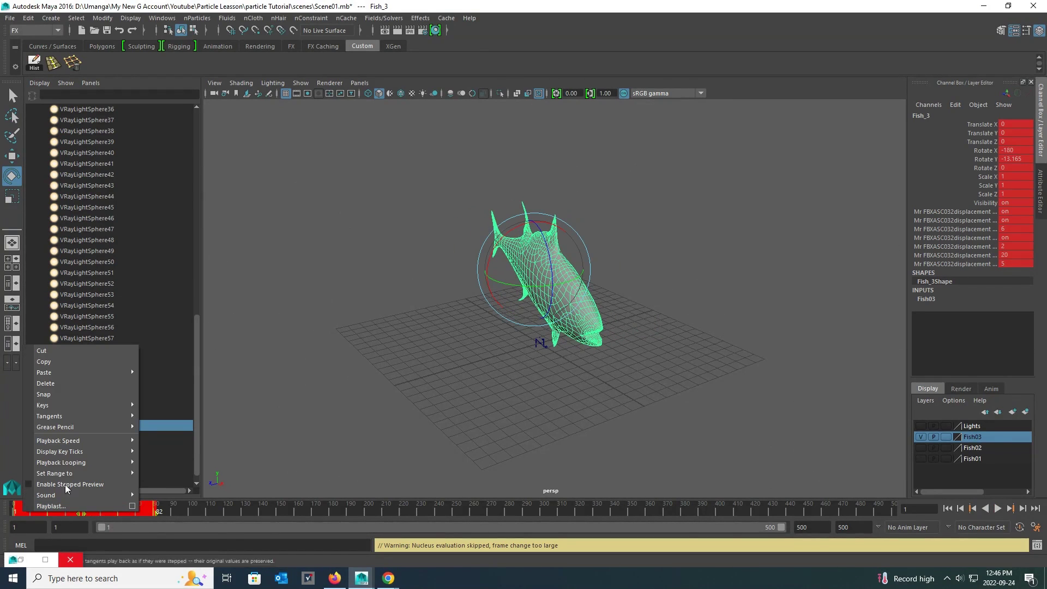
click(64, 360)
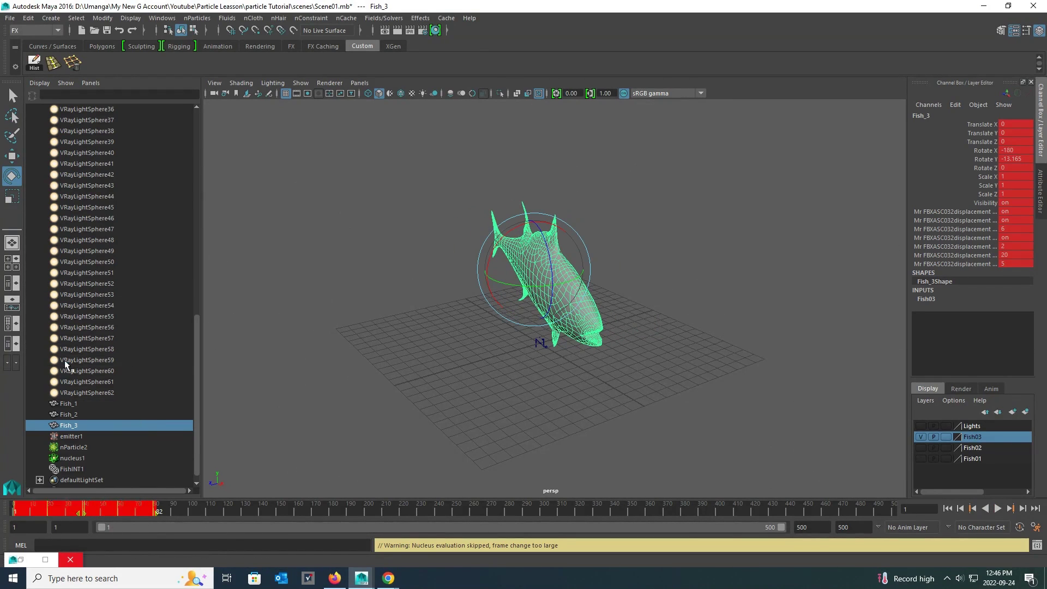
click(155, 513)
right_click(154, 513)
mouse_move(234, 377)
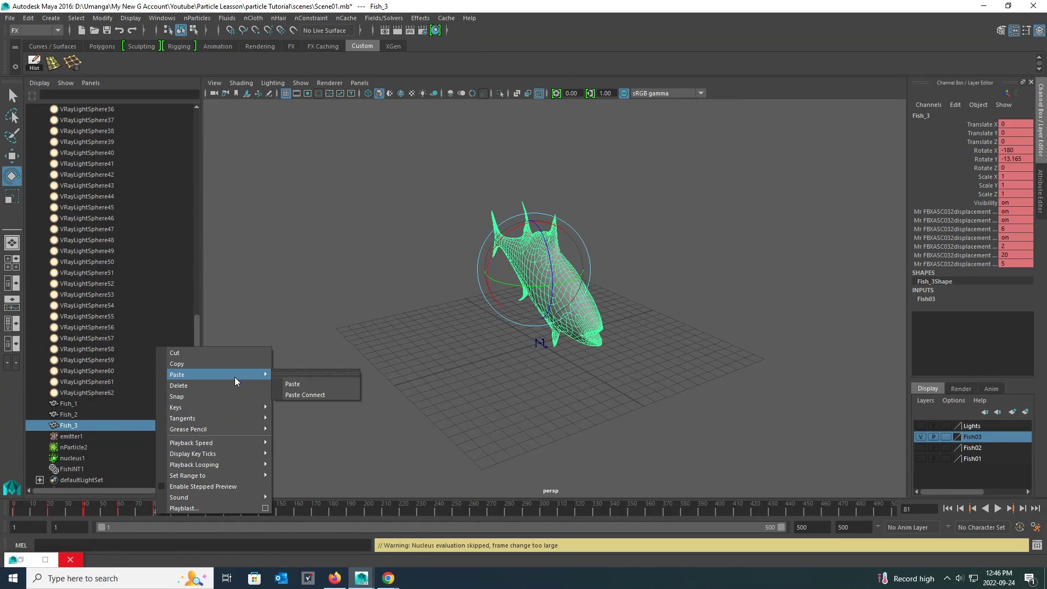
click(292, 384)
Paste the copied Fish_3 keys at frame 161 and at roughly 80-frame intervals from there up to frame 400.
click(295, 513)
right_click(295, 513)
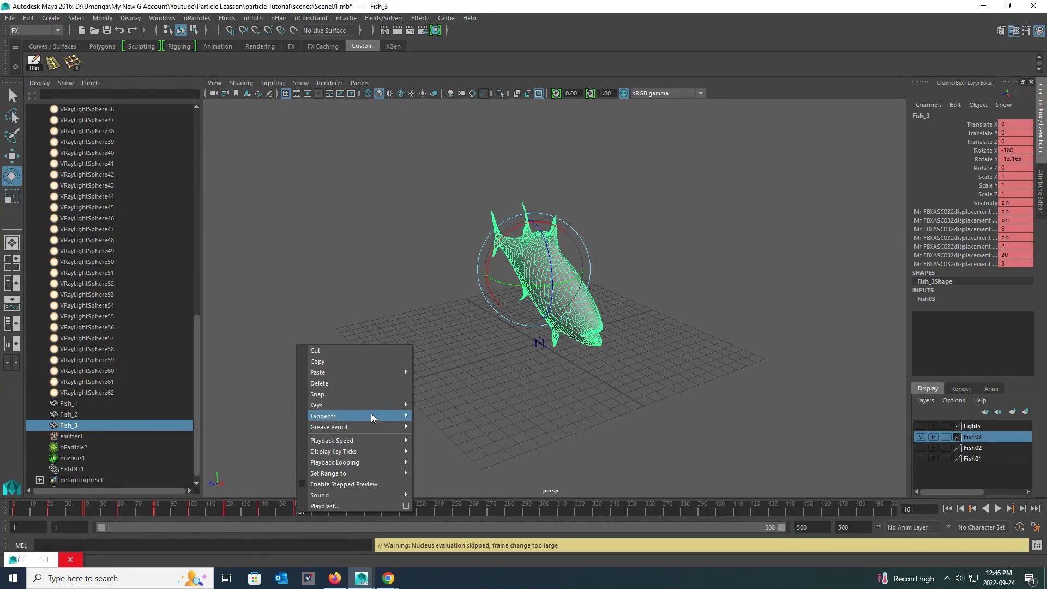
click(437, 384)
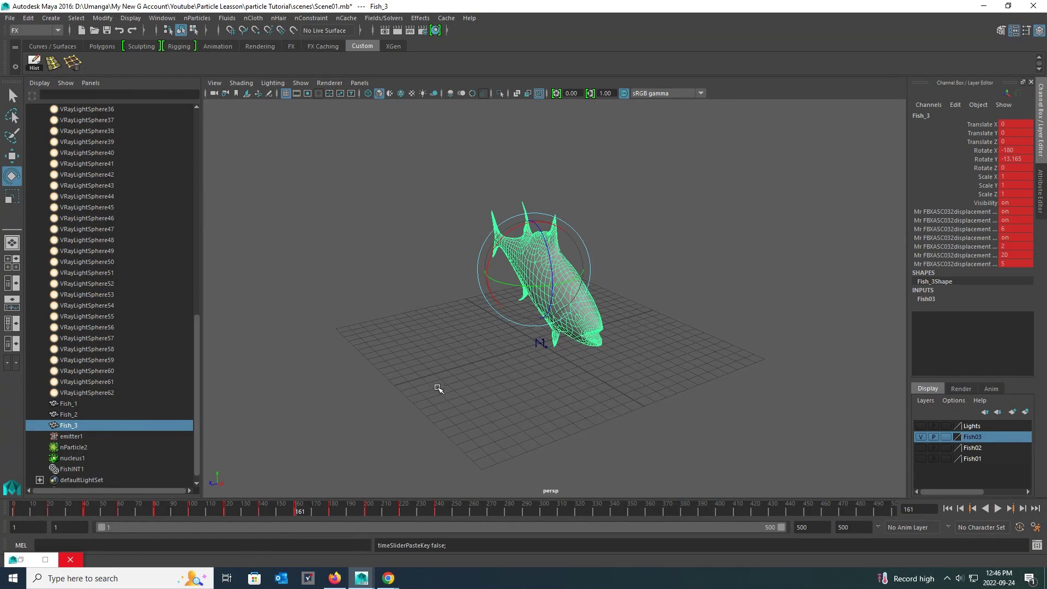
click(436, 512)
right_click(435, 511)
click(577, 384)
click(576, 512)
right_click(577, 512)
click(718, 384)
click(715, 512)
right_click(716, 512)
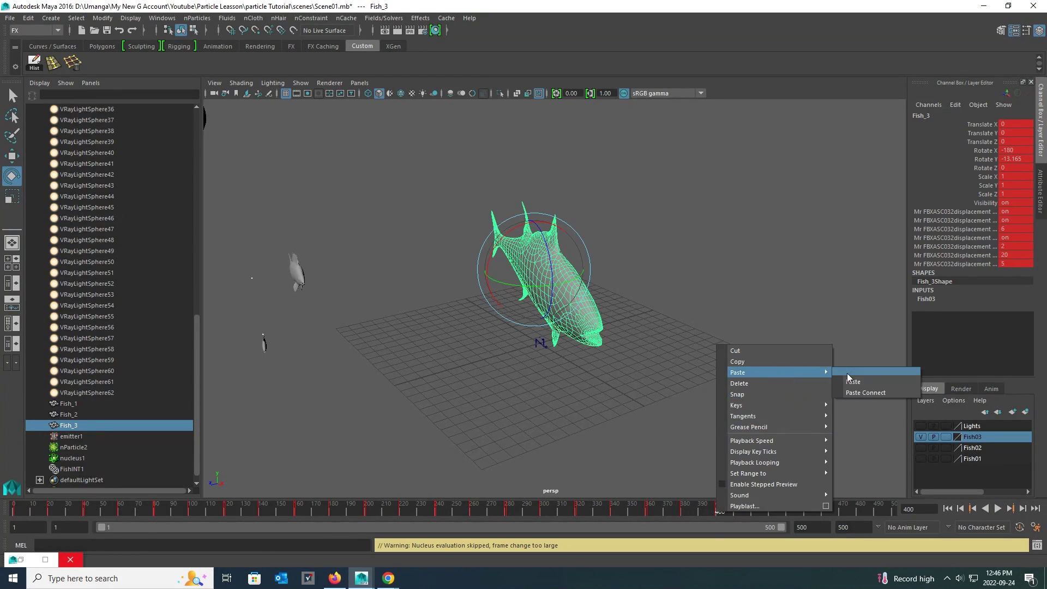
click(852, 381)
Play Fish_3's looping swim motion from frame 1 and return to the first frame.
drag(173, 513, 14, 518)
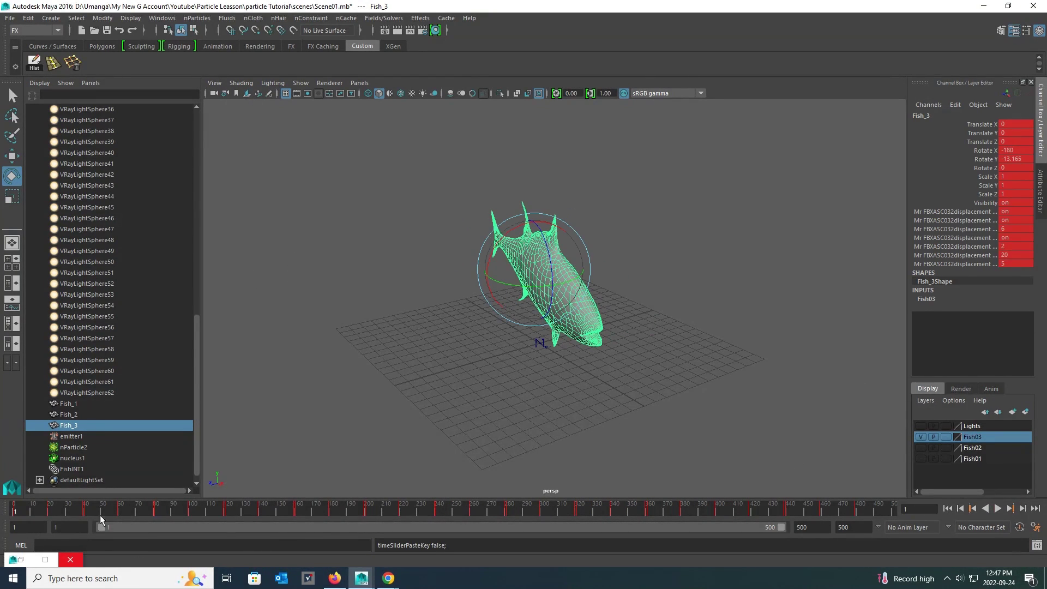
click(997, 509)
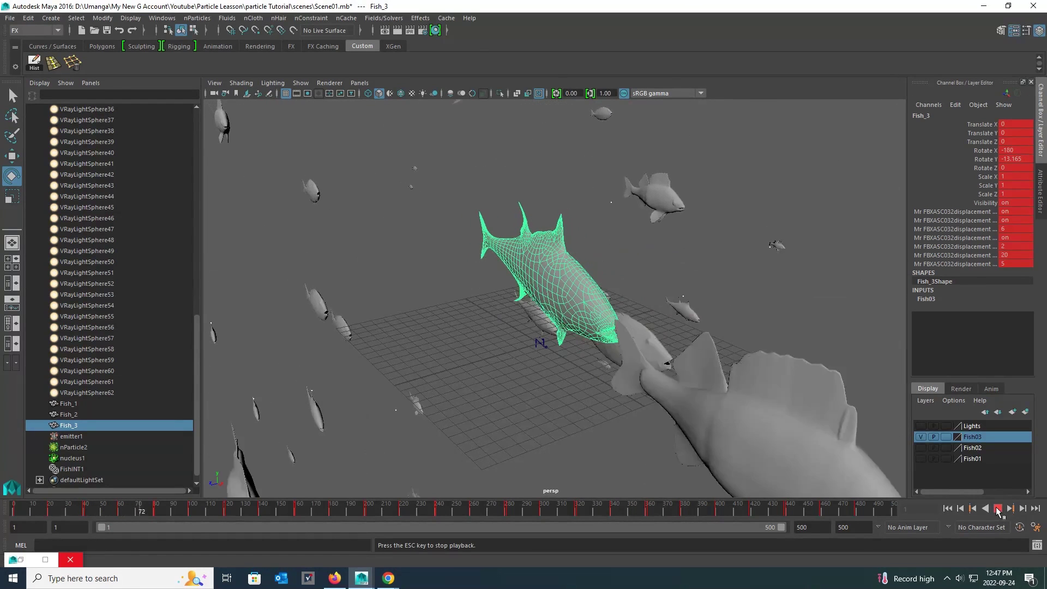
click(997, 509)
click(948, 508)
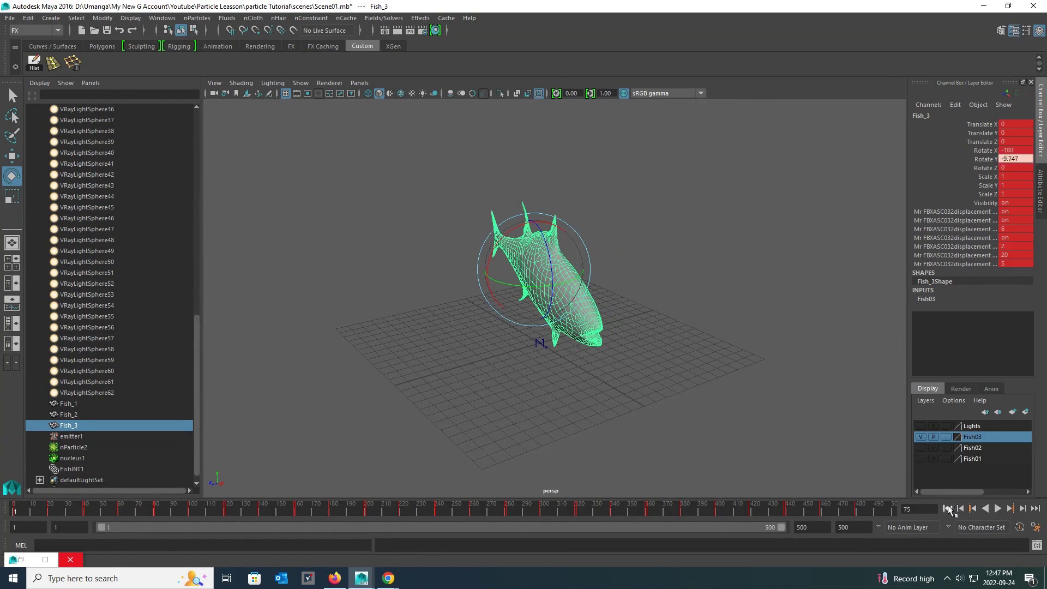
Hide the Fish03 layer, show the Fish02 layer and select Fish_2.
click(921, 437)
click(921, 448)
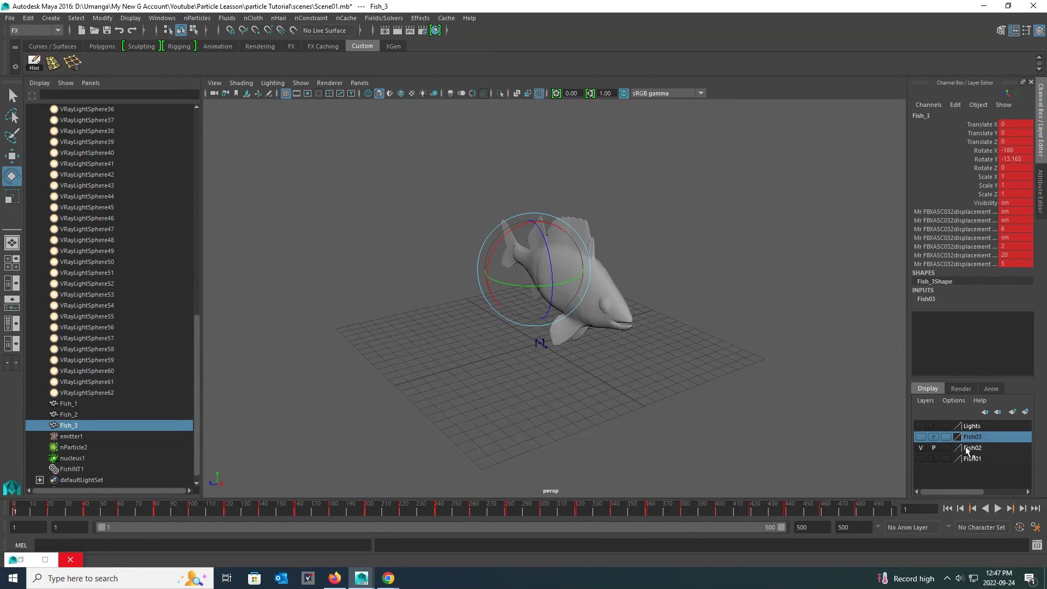
click(594, 317)
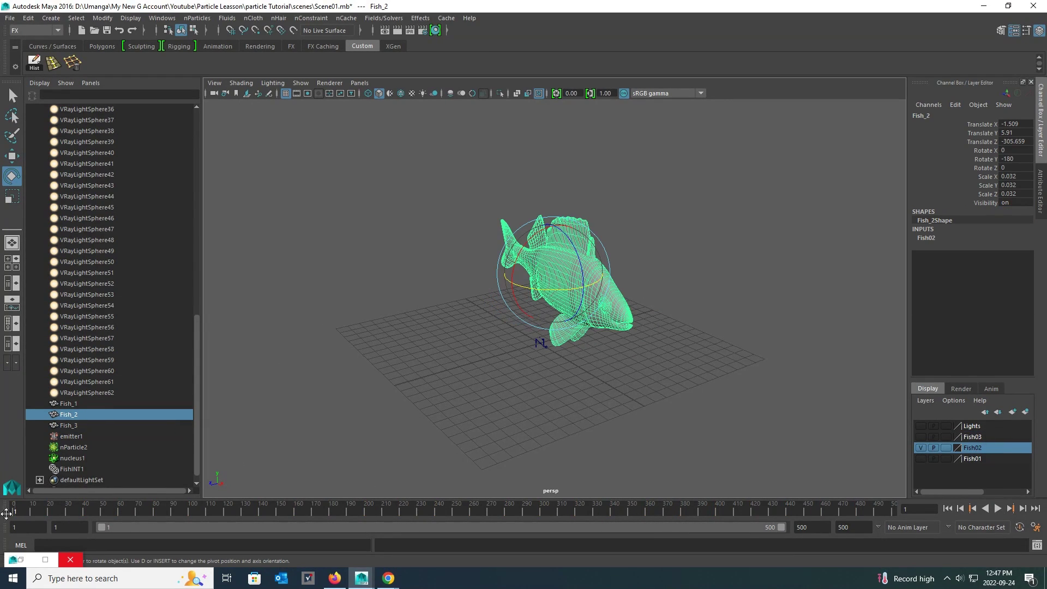
Key Fish_2 at frame 1 with Rotate Y turned to about -192.509.
key(alt+v)
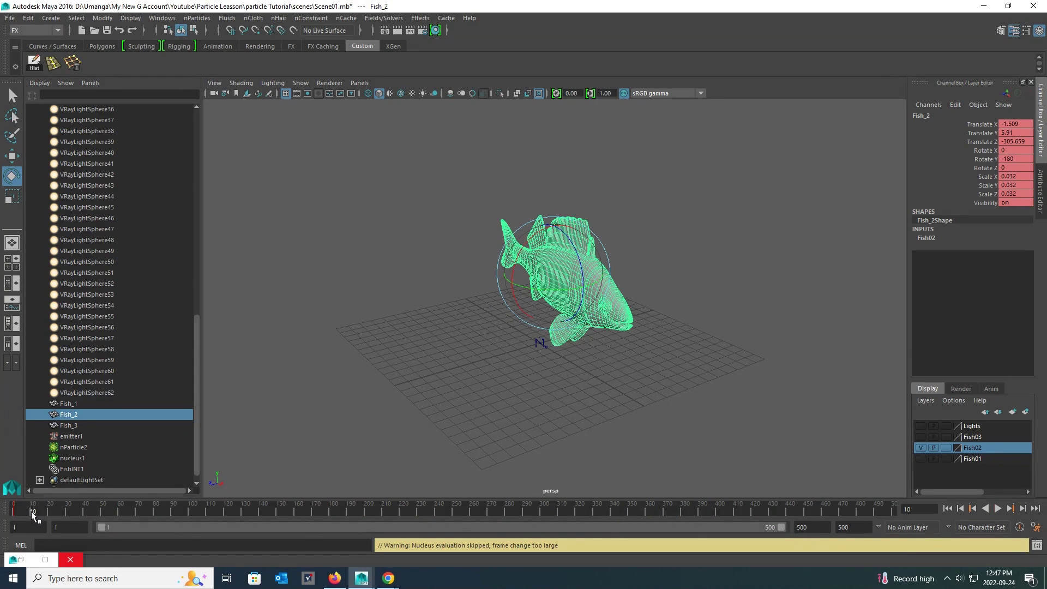
drag(554, 289, 540, 289)
click(20, 512)
drag(21, 513, 13, 513)
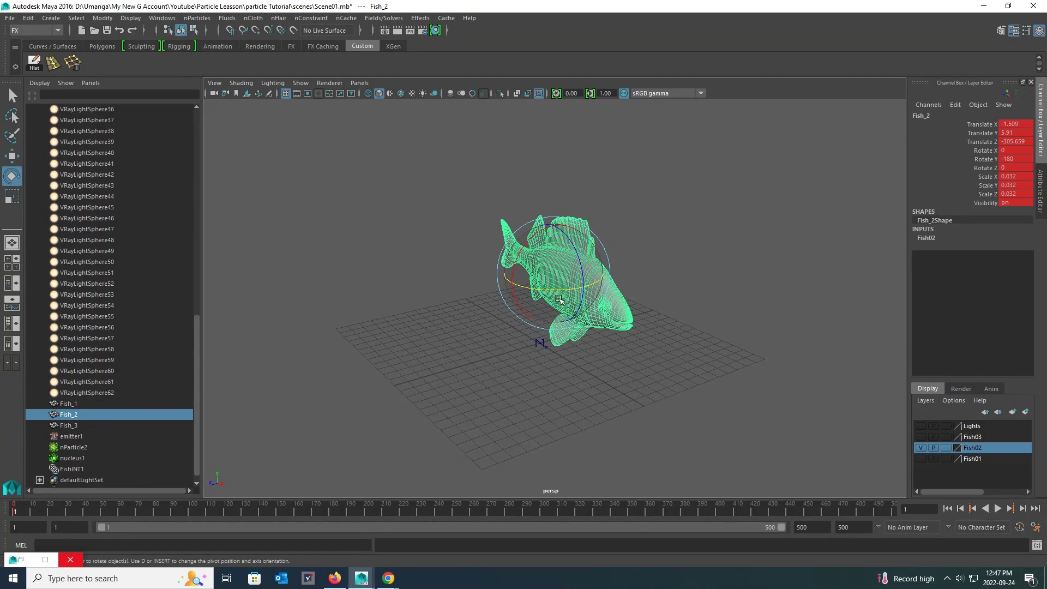
drag(559, 290, 548, 290)
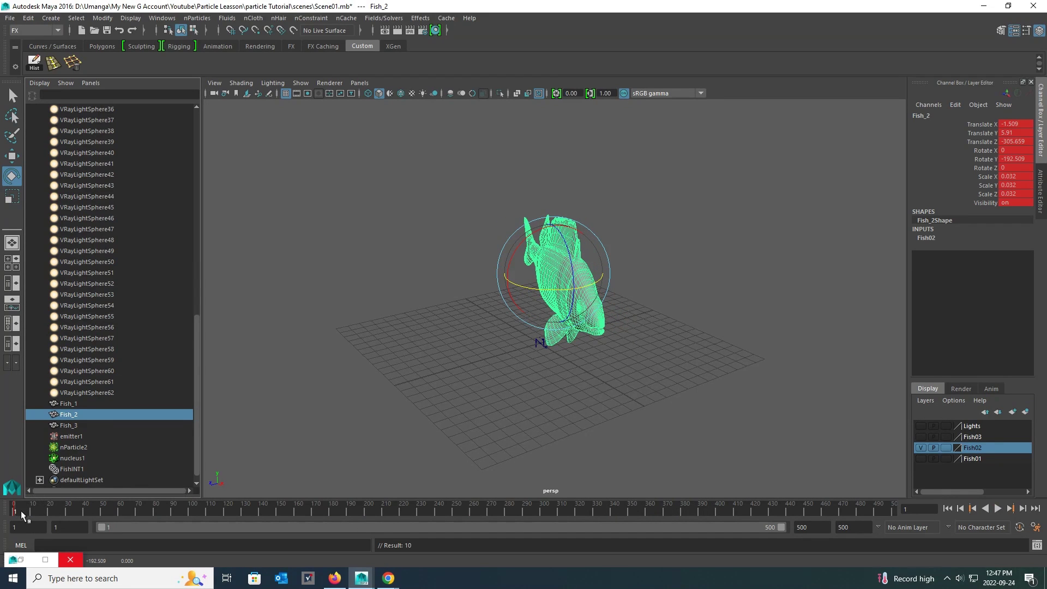
Key Fish_2 at frame 10 with Rotate Y turned to about -167.276 and play the swing from frame 1.
key(alt+v)
key(alt+v)
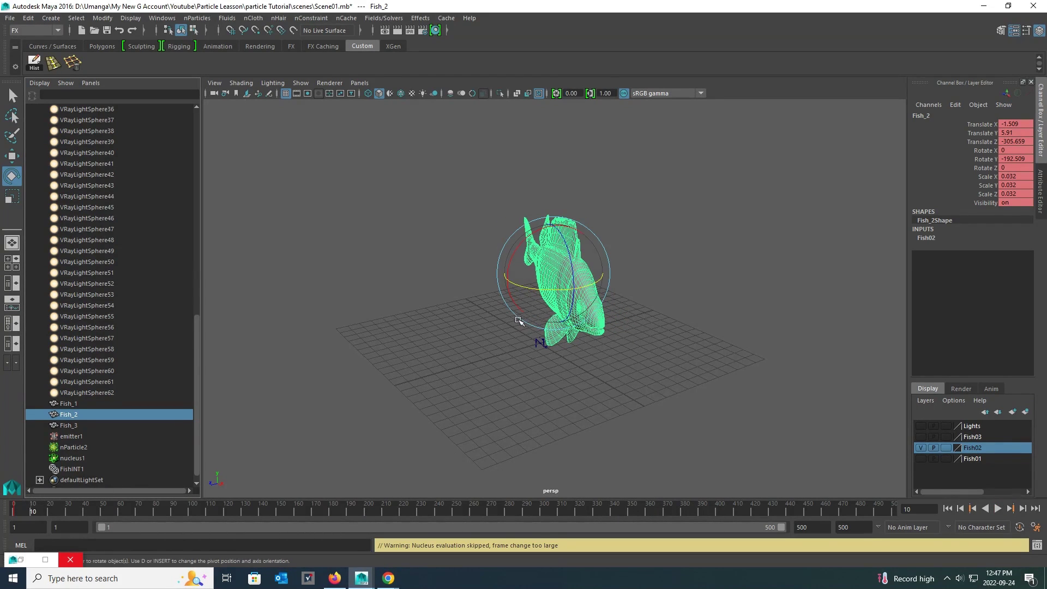
drag(545, 293, 563, 291)
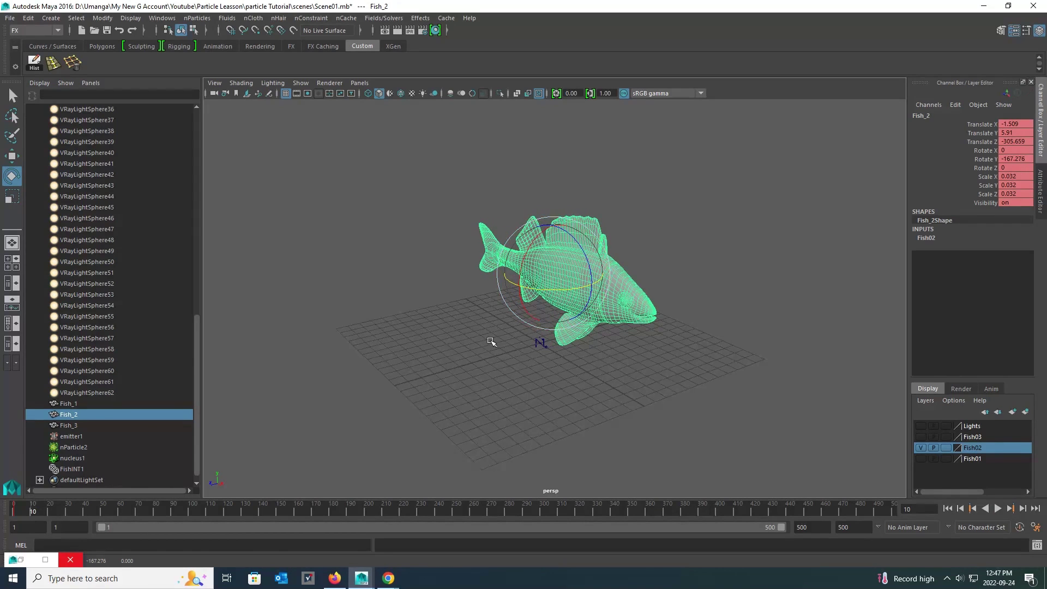
click(16, 508)
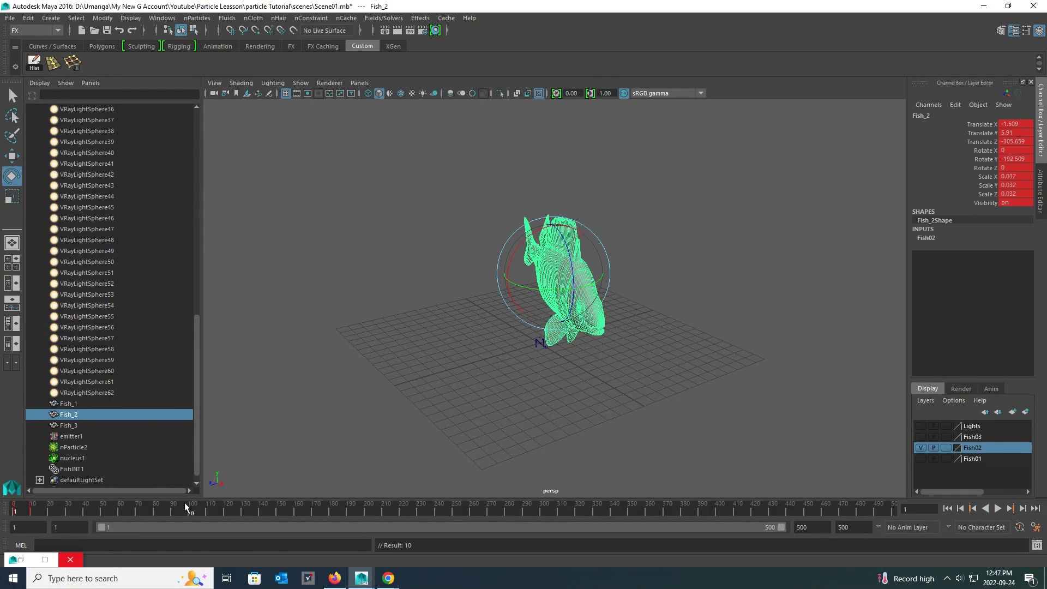
click(999, 510)
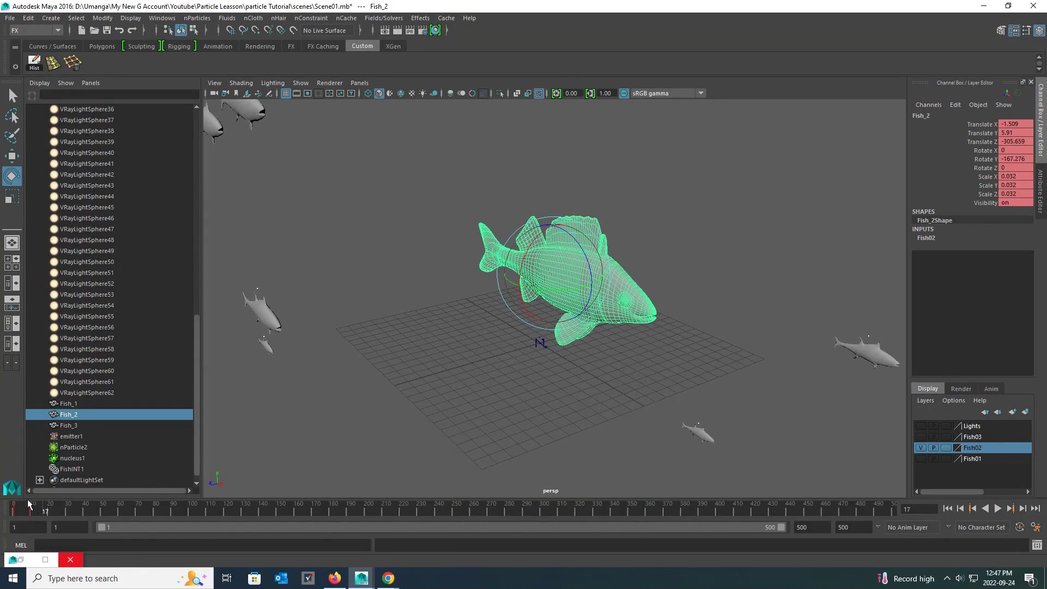
Retime Fish_2's second key and paste a copy of its frame 1 key at about frame 25.
click(32, 511)
drag(31, 513, 101, 511)
click(15, 512)
right_click(16, 512)
click(57, 362)
click(57, 512)
right_click(56, 512)
mouse_move(124, 375)
click(189, 375)
click(998, 508)
Copy Fish_2's keys from the first swing and paste them at about frame 25.
right_click(14, 511)
click(55, 362)
click(57, 511)
right_click(57, 511)
click(194, 380)
Copy Fish_2's keys across roughly the first 50 frames and paste them at about frame 50.
click(100, 512)
right_click(46, 512)
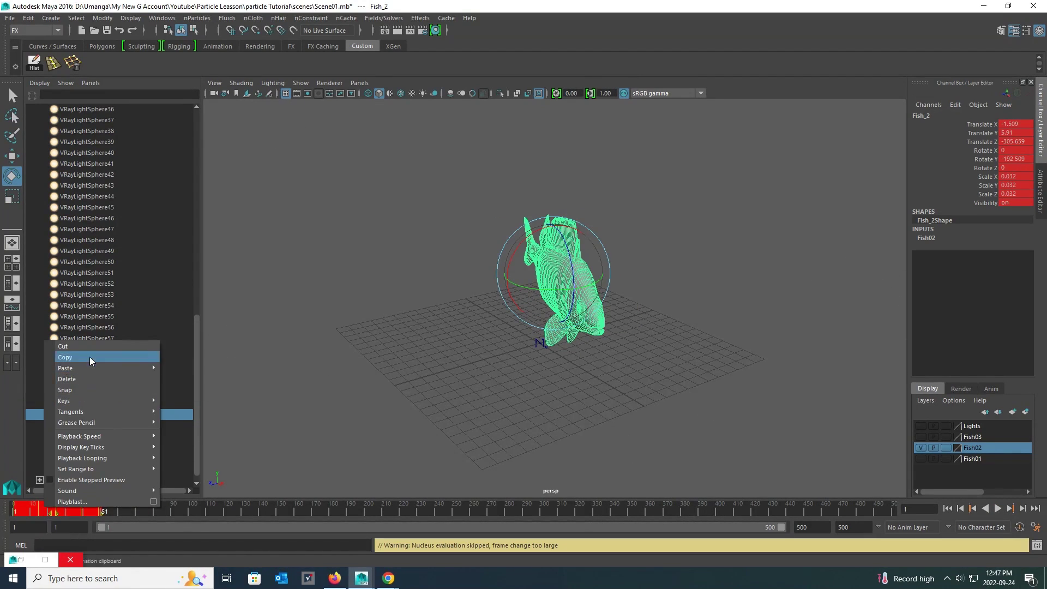
click(90, 361)
click(100, 512)
right_click(100, 512)
click(239, 380)
Copy Fish_2's keys from frame 1 to about frame 99 and paste them at about frame 99.
shift+drag(186, 512, 14, 511)
right_click(38, 507)
click(84, 357)
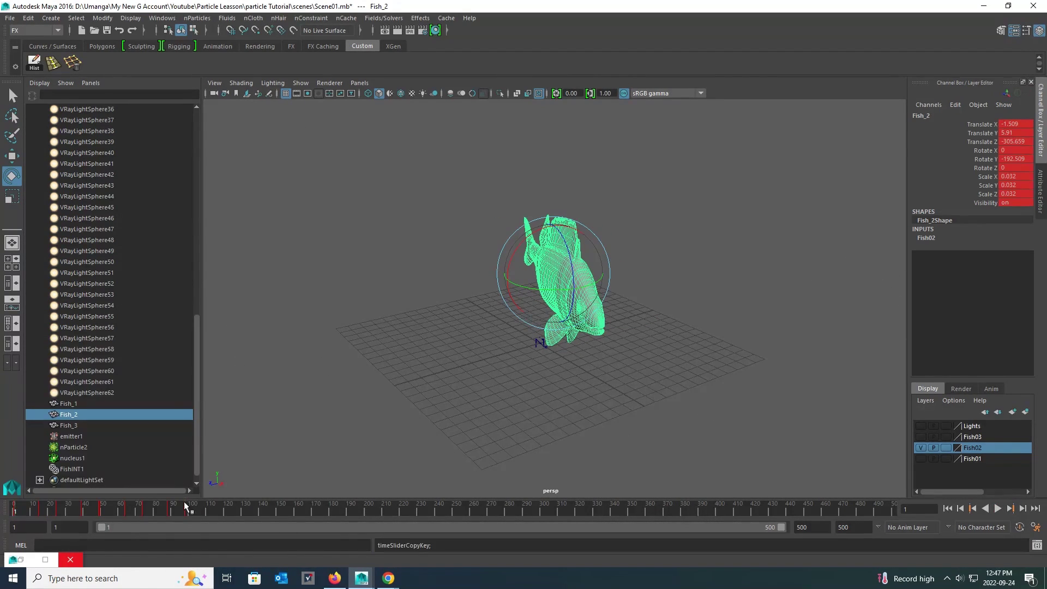
click(187, 510)
right_click(187, 510)
mouse_move(273, 372)
click(327, 379)
Copy Fish_2's keys from frame 1 to frame 197 and paste them at frame 197.
double_click(358, 511)
click(304, 510)
double_click(339, 509)
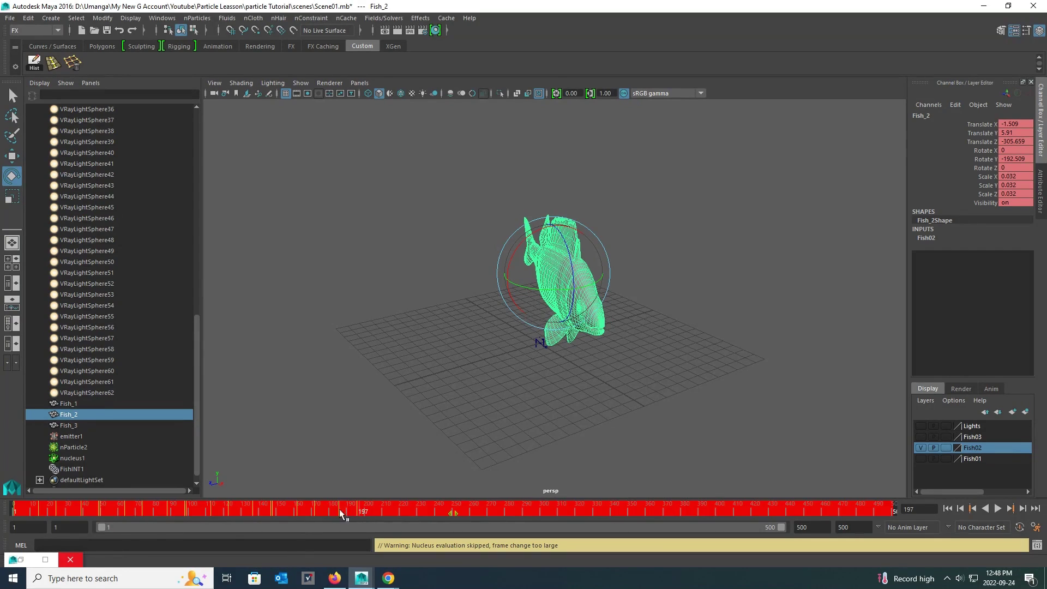
click(358, 509)
shift+drag(358, 509, 14, 512)
right_click(48, 513)
click(92, 359)
click(357, 509)
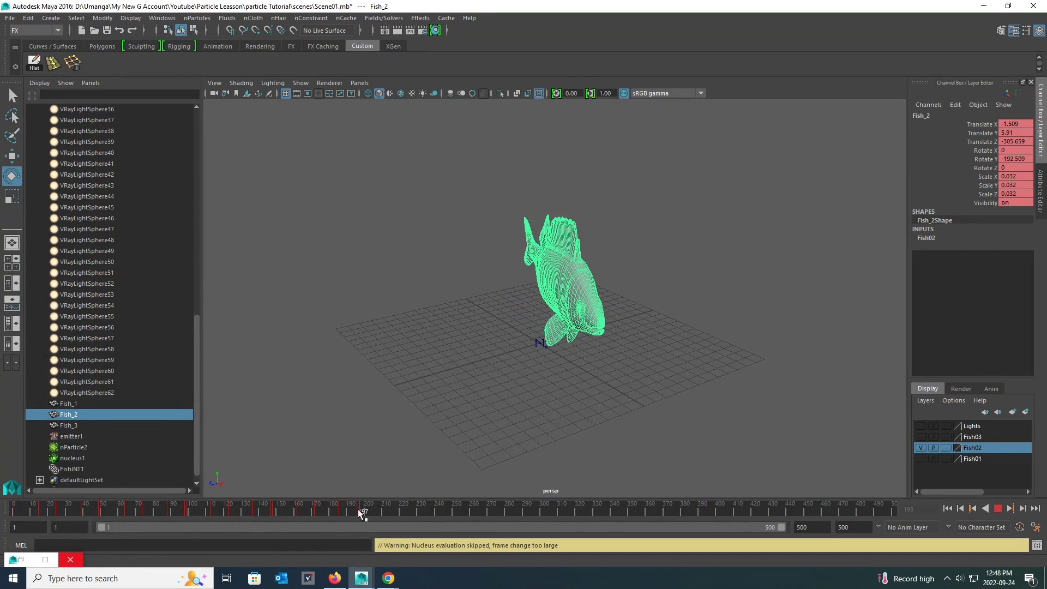
right_click(358, 509)
mouse_move(415, 371)
click(504, 380)
Copy Fish_2's keys from frame 1 to frame 393 and paste them at frame 393.
click(704, 511)
shift+drag(704, 511, 14, 512)
right_click(50, 511)
click(92, 360)
click(706, 511)
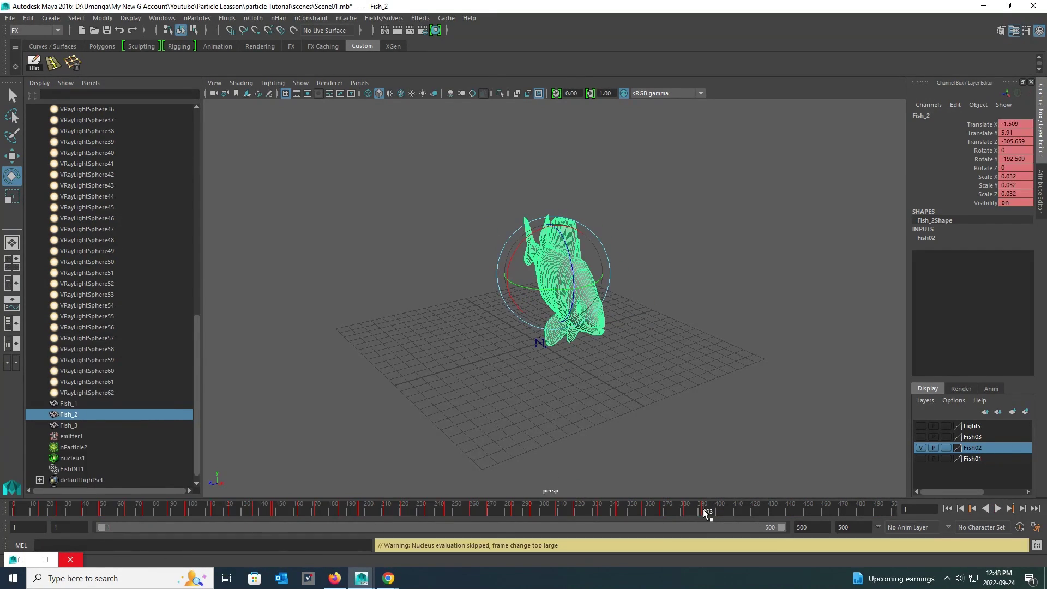
right_click(706, 511)
mouse_move(764, 369)
click(844, 379)
Play Fish_2's looping swim motion from the start and return to the first frame.
click(10, 511)
click(998, 509)
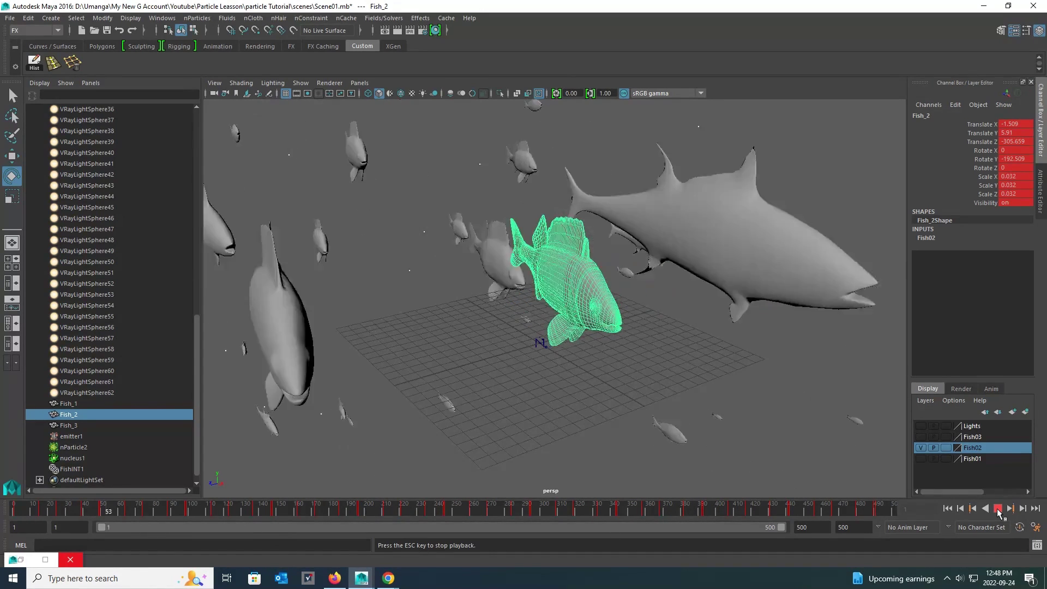
click(997, 509)
click(948, 508)
Hide the Fish02 layer, show the Fish01 layer and select Fish_1.
click(920, 448)
click(921, 436)
right_click(970, 438)
click(964, 479)
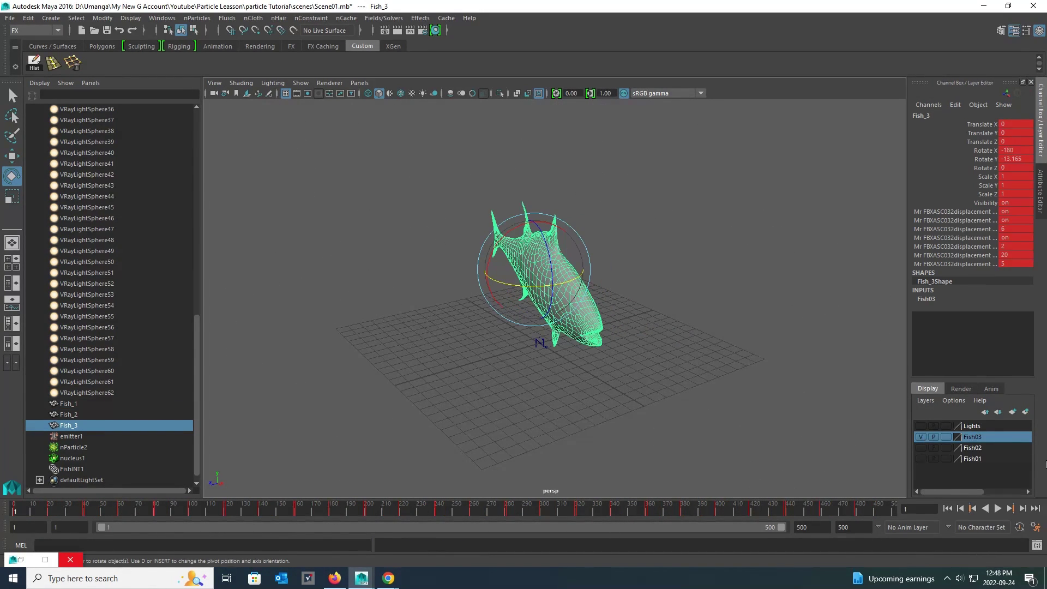
click(922, 436)
click(921, 459)
right_click(968, 459)
click(964, 501)
Key Fish_1 at frame 1 with Rotate Y at -14.351 and at about frame 10 with Rotate Y turned to about 3.613.
click(32, 512)
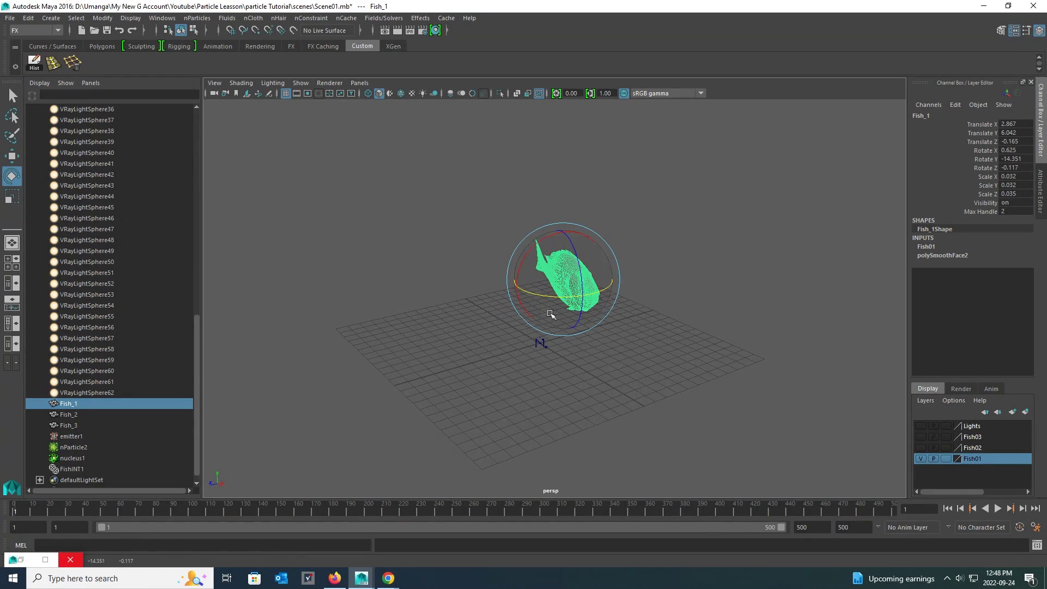
drag(537, 294, 573, 298)
key(s)
click(14, 511)
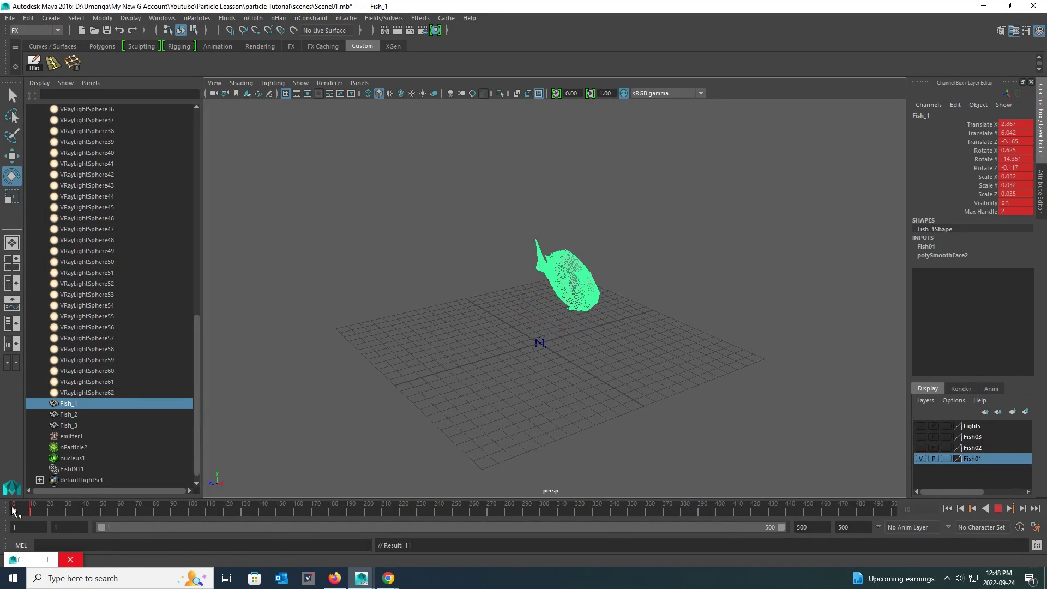
Paste a copy of Fish_1's frame 1 key at frame 19 and play the swing.
right_click(20, 512)
click(44, 361)
click(47, 512)
right_click(47, 513)
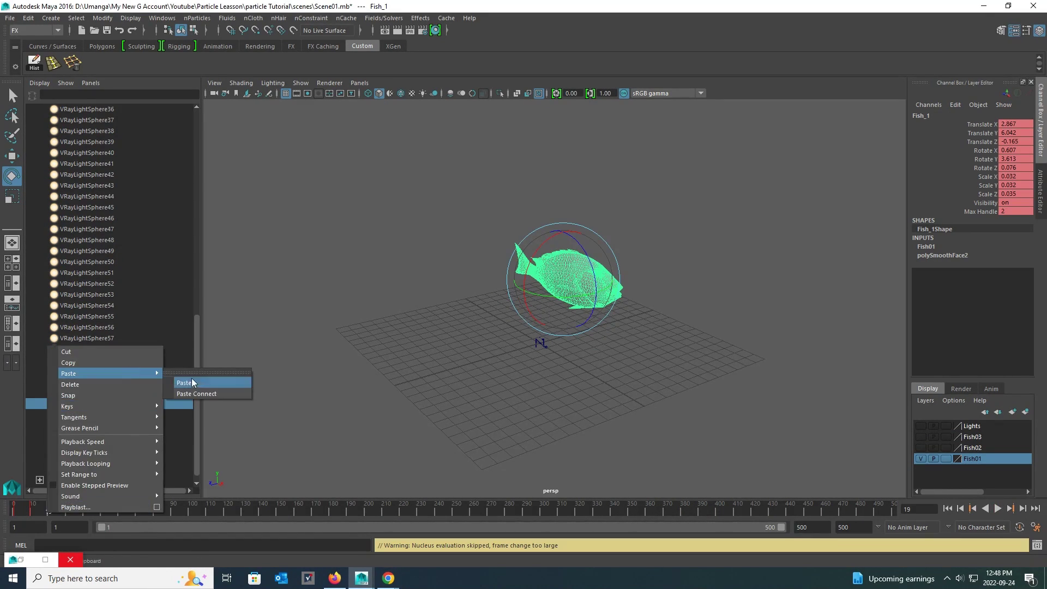
click(208, 380)
click(998, 508)
click(998, 509)
Copy Fish_1's keys from frame 1 to about frame 20 and paste them at about frame 20.
shift+drag(47, 511, 15, 512)
right_click(26, 512)
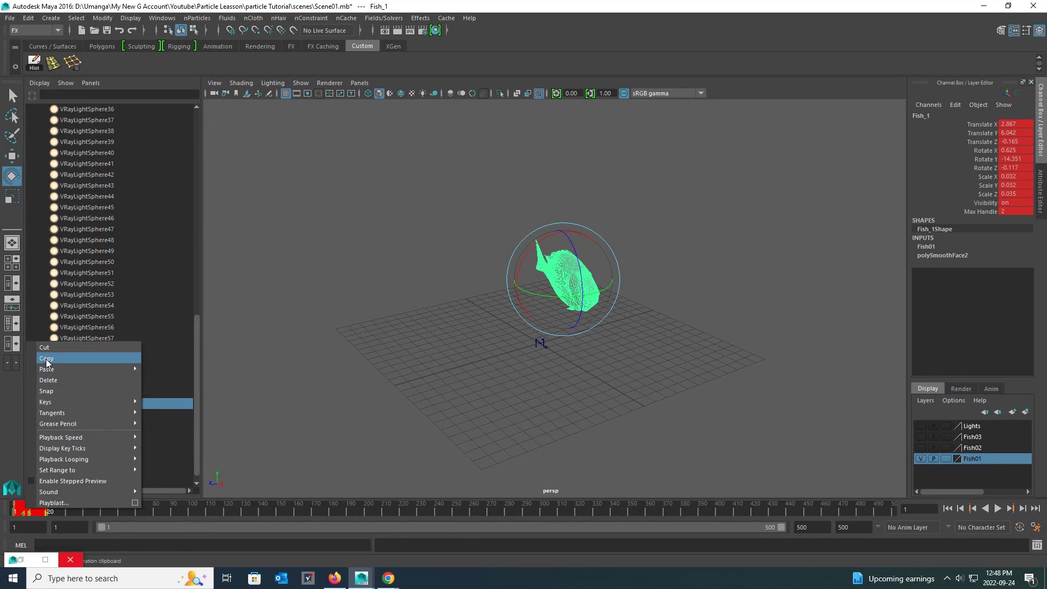
click(47, 361)
click(50, 511)
right_click(50, 511)
mouse_move(152, 372)
click(185, 380)
Paste Fish_1's copied swing keys at frame 39 and again at about frame 58.
click(83, 511)
right_click(83, 511)
click(221, 381)
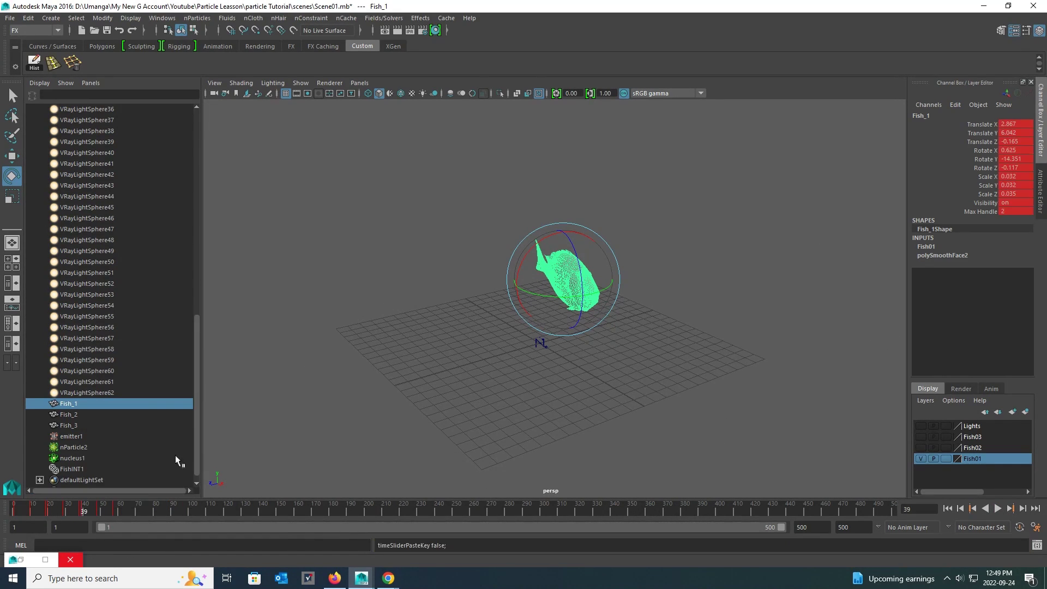
click(116, 513)
right_click(115, 513)
click(253, 383)
Copy Fish_1's keys from frame 1 to frame 77 and paste them at frame 77.
shift+drag(150, 513, 13, 513)
right_click(29, 512)
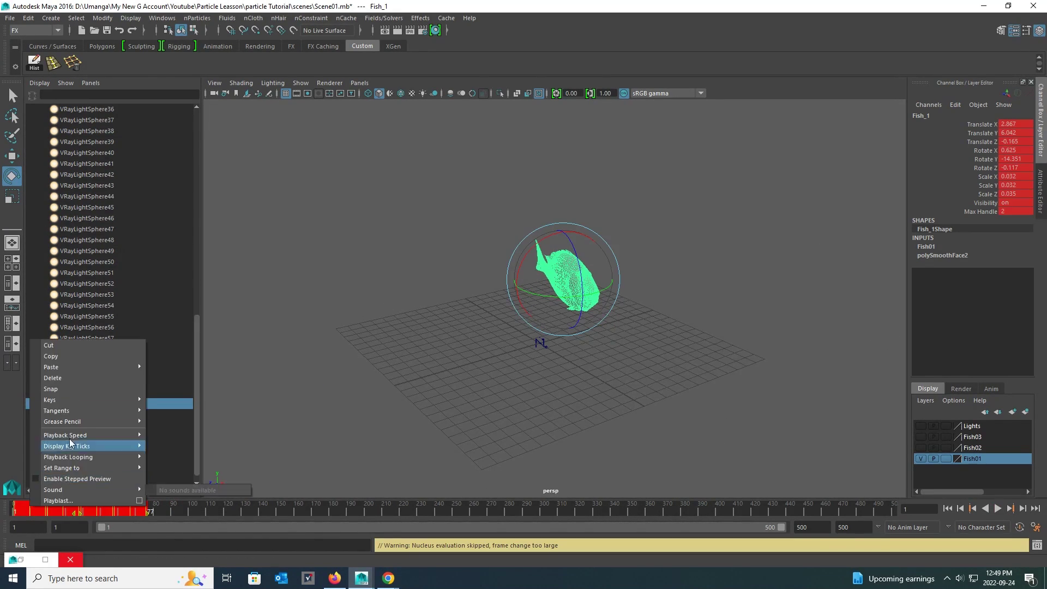
click(68, 361)
click(150, 513)
right_click(150, 512)
mouse_move(225, 375)
click(285, 382)
Paste Fish_1's copied block of keys at frames 153 and 229.
click(282, 512)
right_click(282, 513)
mouse_move(354, 372)
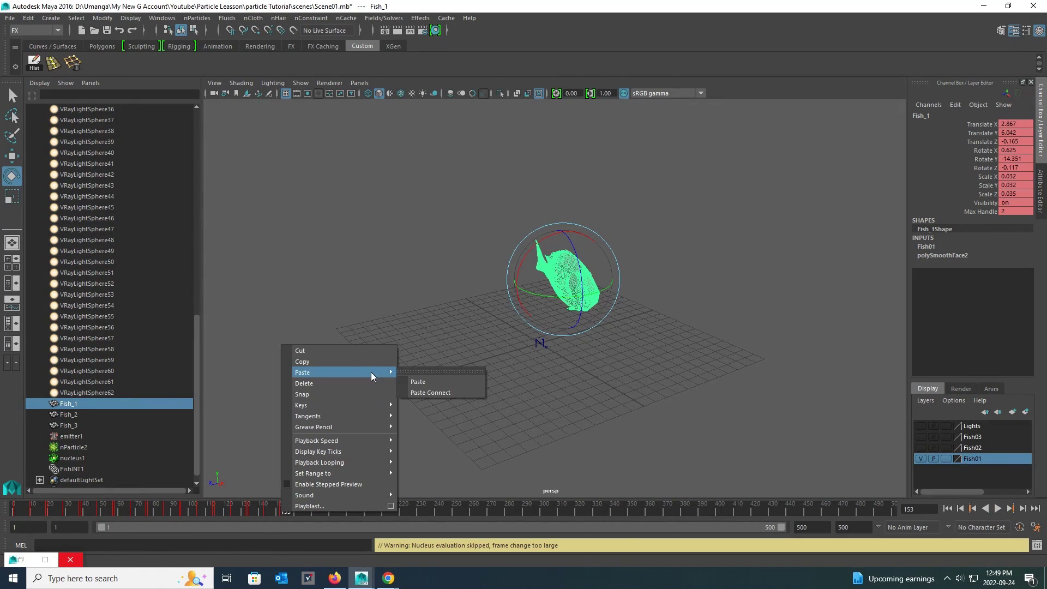
click(416, 382)
click(418, 512)
right_click(418, 513)
click(577, 385)
Paste Fish_1's copied block of keys at about frame 305 and at frames 381 and 457.
click(551, 513)
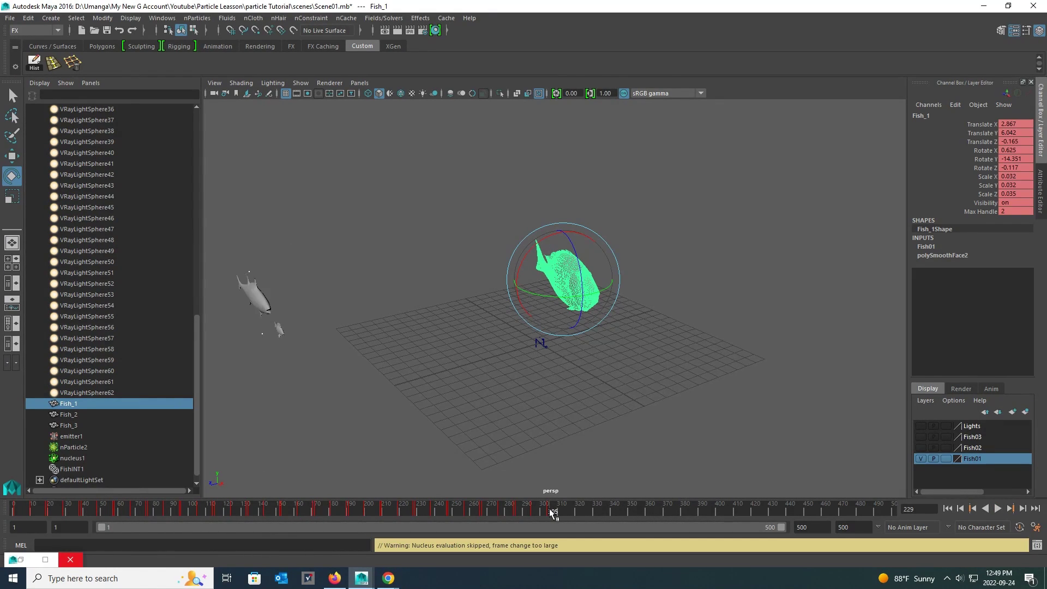
right_click(551, 513)
click(697, 380)
click(683, 512)
right_click(683, 513)
mouse_move(743, 369)
click(818, 377)
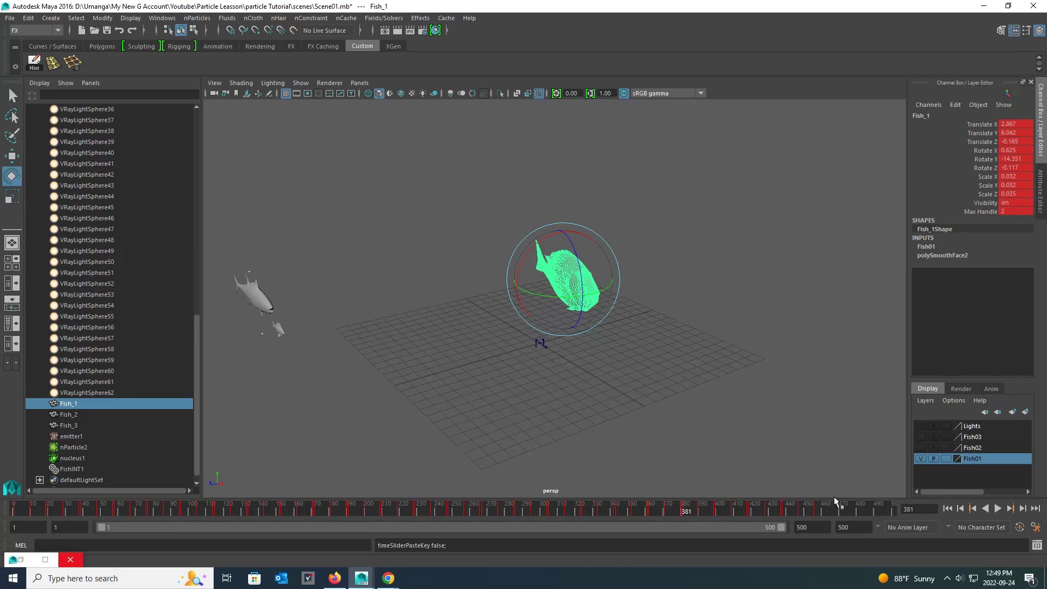
click(819, 512)
right_click(820, 513)
click(895, 388)
Deselect Fish_1, return to frame 1 and hide the Fish01 layer.
scroll(676, 376, down, 5)
alt+drag(675, 376, 704, 360)
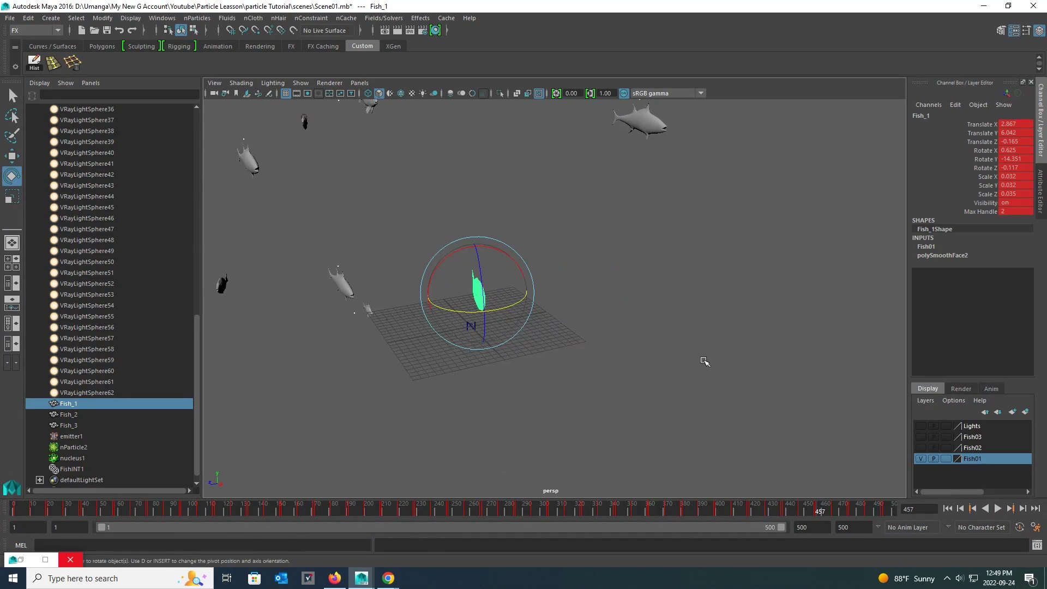
click(703, 360)
alt+middle_drag(612, 330, 651, 393)
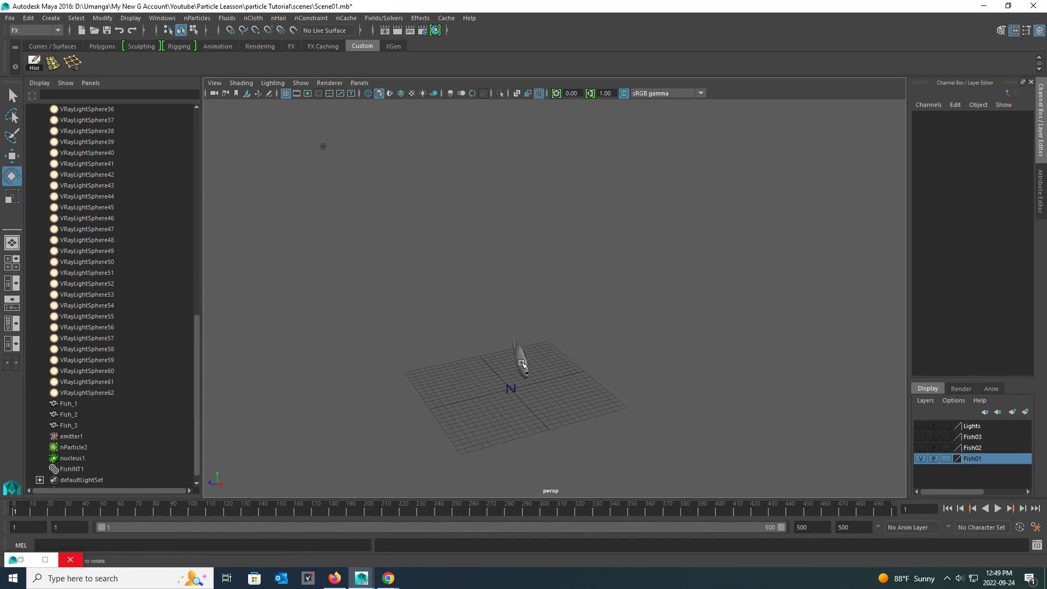
alt+middle_drag(522, 364, 493, 362)
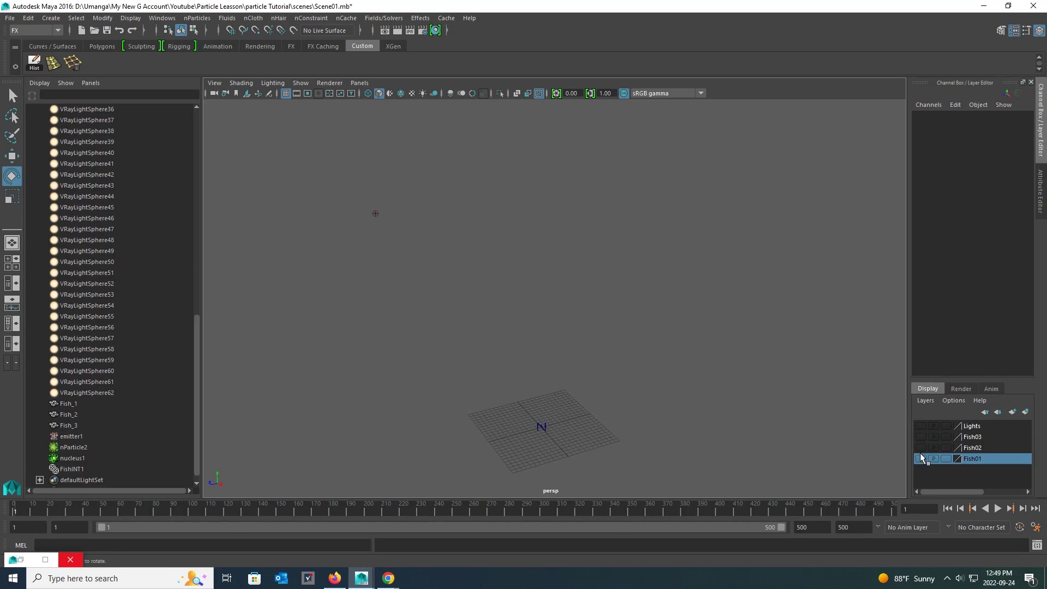
mouse_move(623, 365)
alt+mouse_down()
mouse_move(508, 323)
mouse_move(522, 355)
mouse_move(552, 341)
mouse_move(556, 369)
alt+mouse_up()
alt+drag(507, 344, 511, 361)
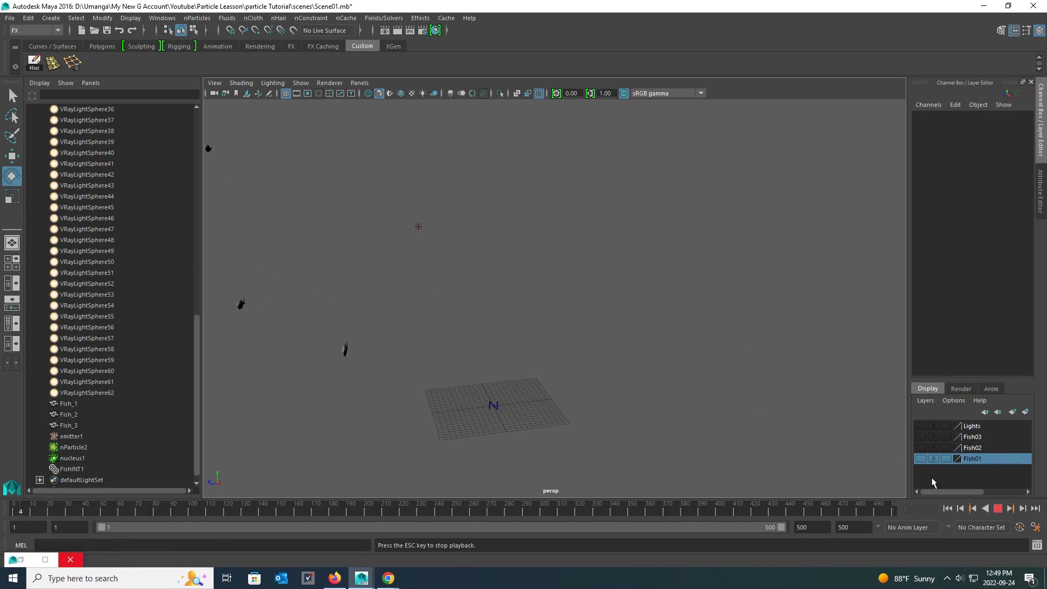
Play the instanced fish animation, examine the school's swimming motion from several angles and return to the first frame.
alt+drag(565, 314, 577, 283)
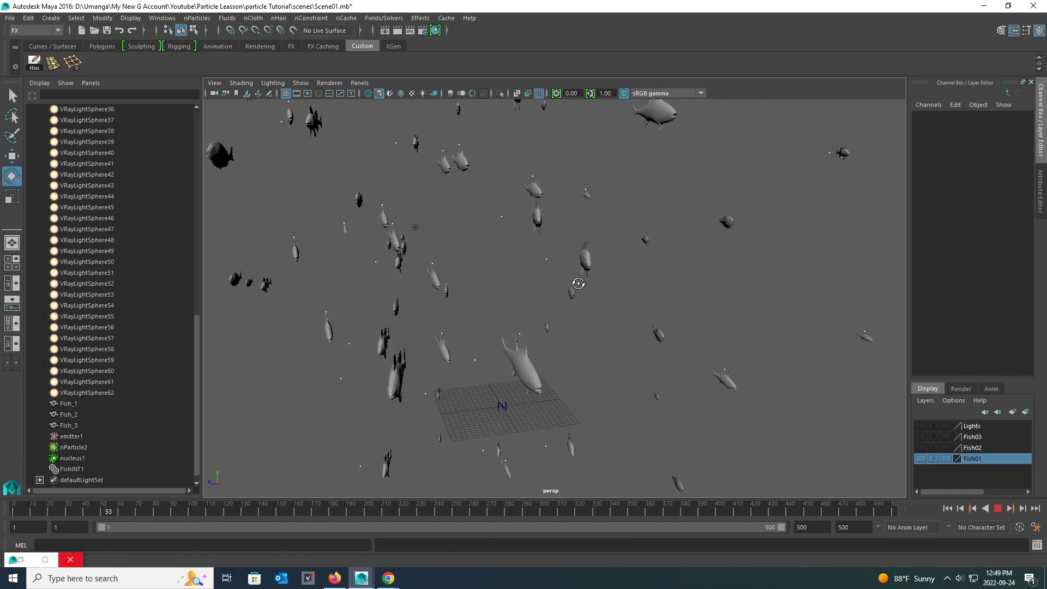
alt+right_drag(578, 284, 511, 272)
alt+drag(511, 272, 586, 304)
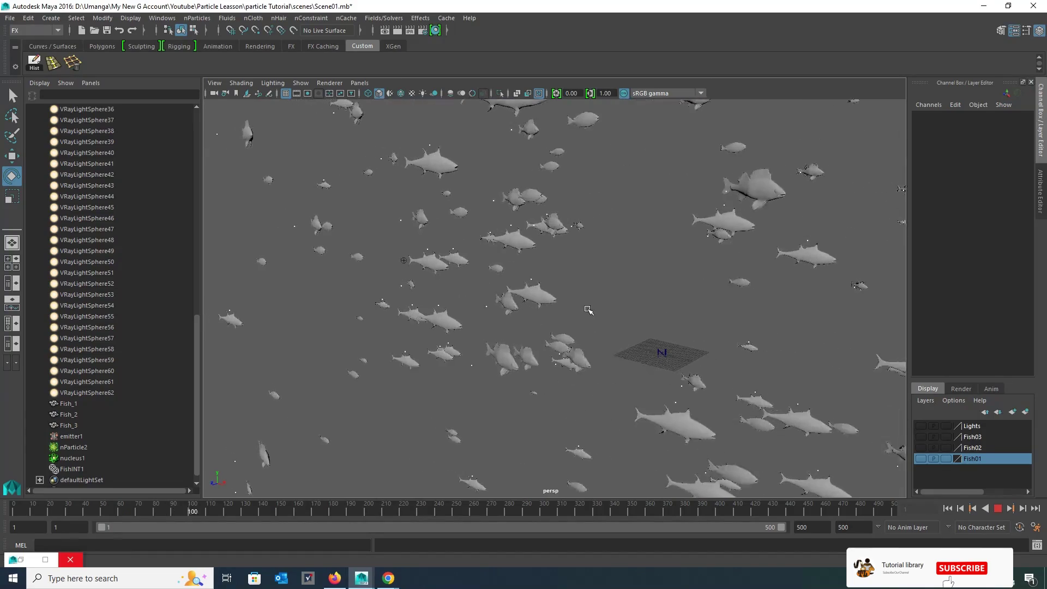
alt+right_drag(588, 308, 483, 279)
alt+drag(485, 283, 591, 344)
alt+right_drag(594, 345, 588, 315)
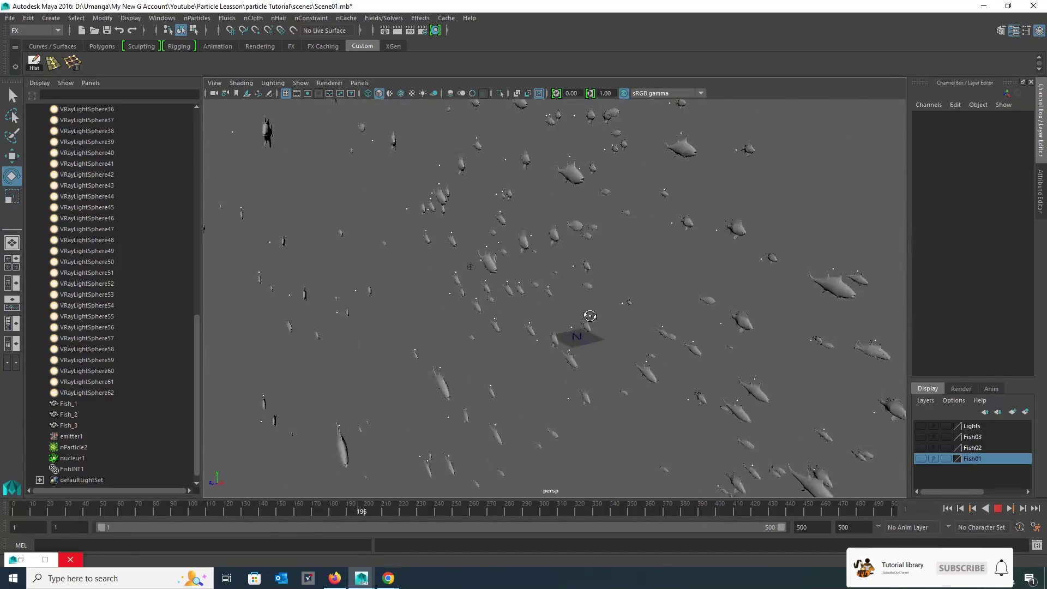
alt+drag(589, 314, 568, 323)
alt+right_drag(568, 323, 603, 292)
alt+drag(603, 292, 598, 278)
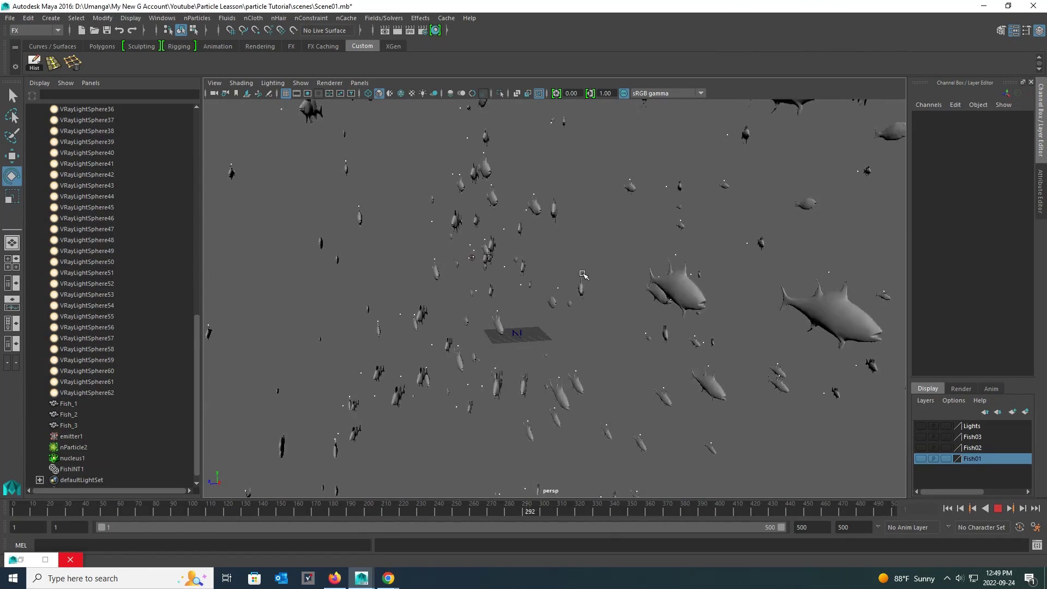
mouse_move(584, 275)
alt+mouse_down()
mouse_move(603, 276)
mouse_move(574, 267)
alt+mouse_up()
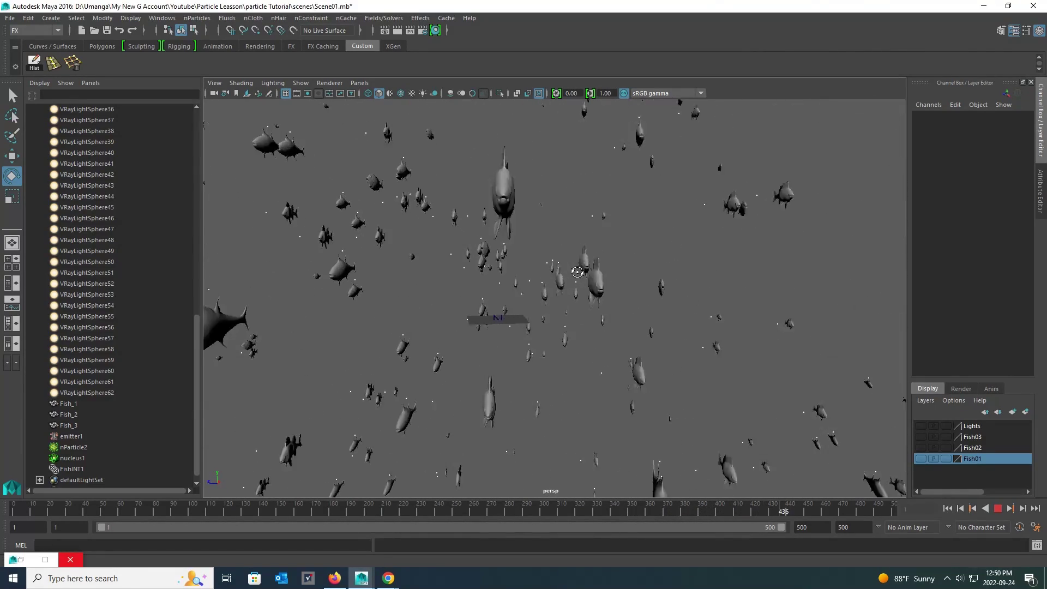
click(998, 508)
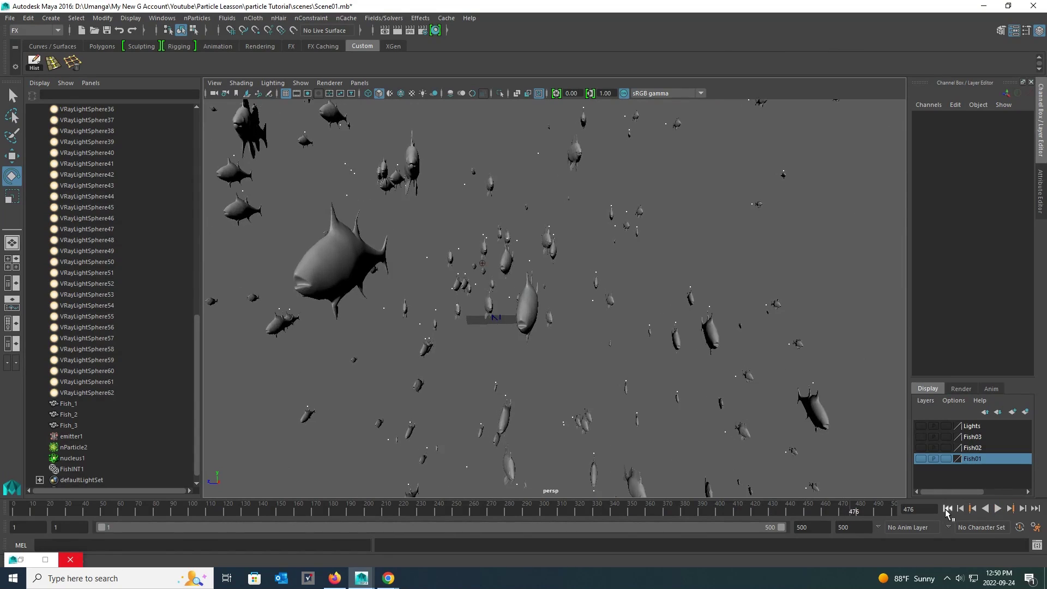
click(948, 509)
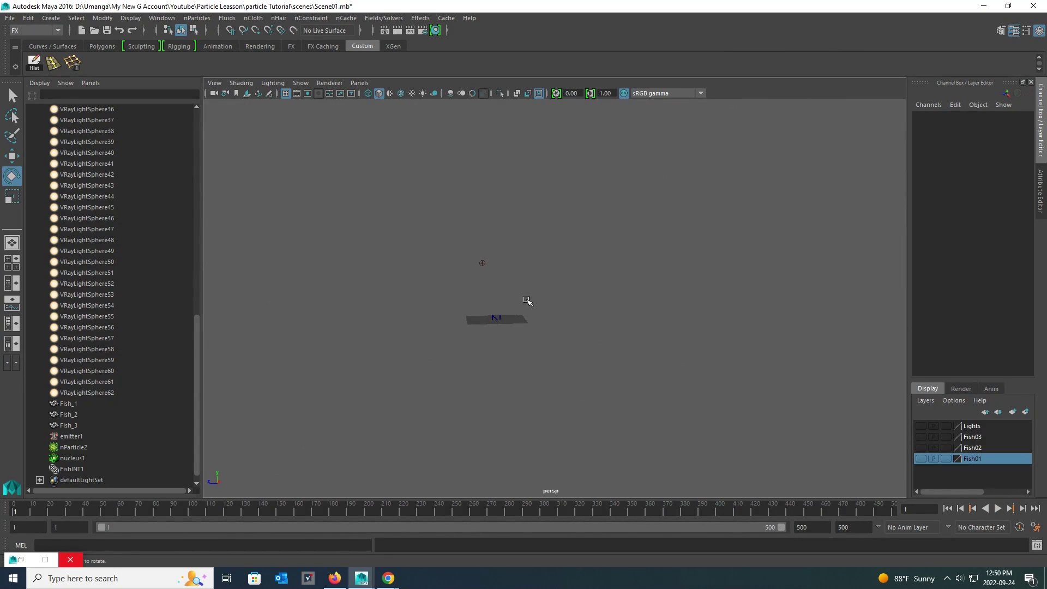
Add a per-particle vector attribute named customScale to nParticle2's shape, without an initial state attribute.
click(76, 446)
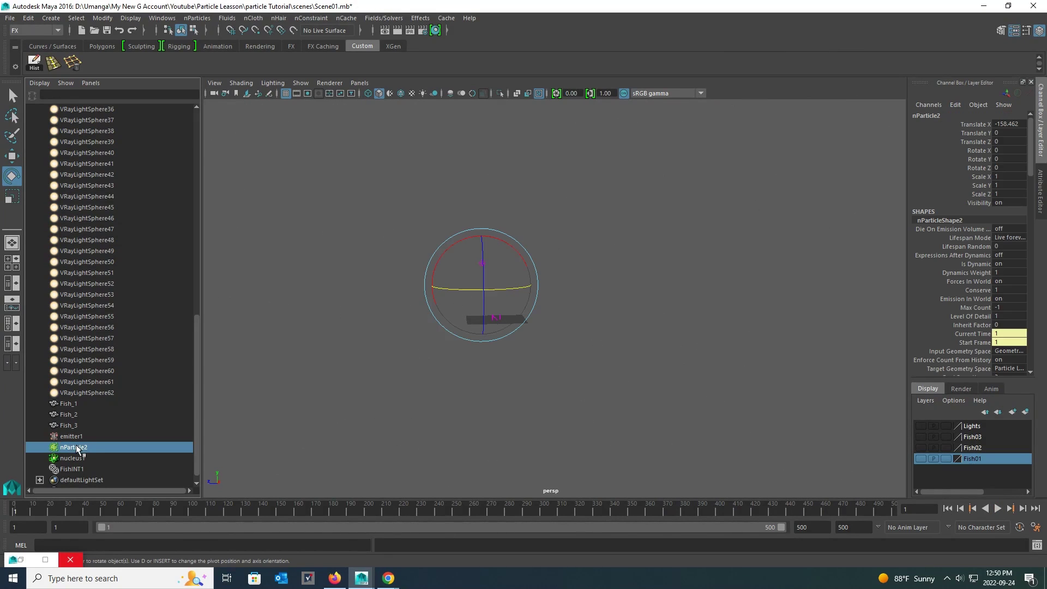
key(ctrl+a)
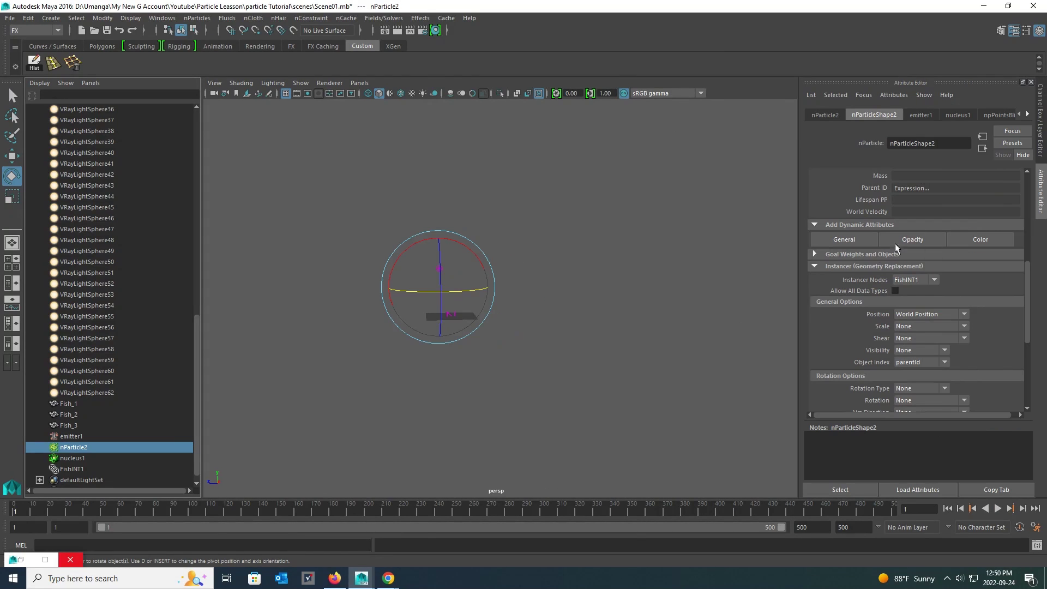
drag(1022, 281, 1031, 240)
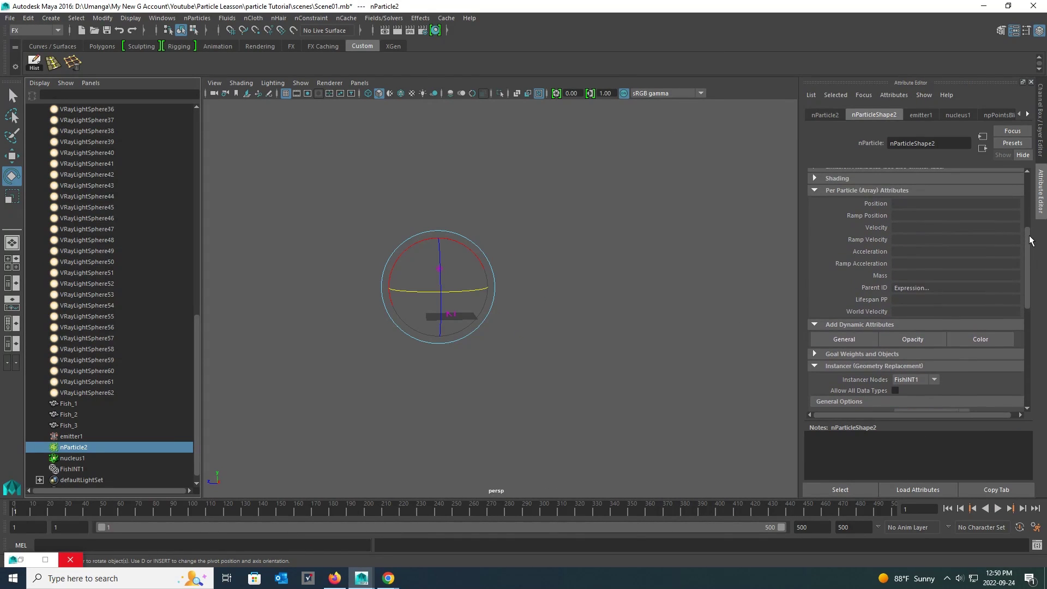
click(847, 339)
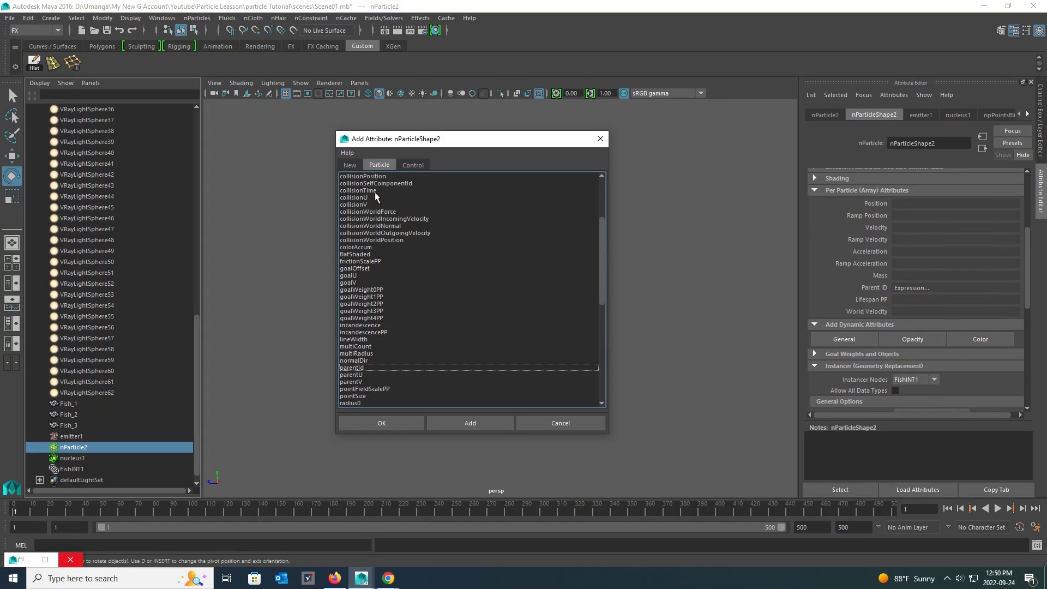
click(350, 165)
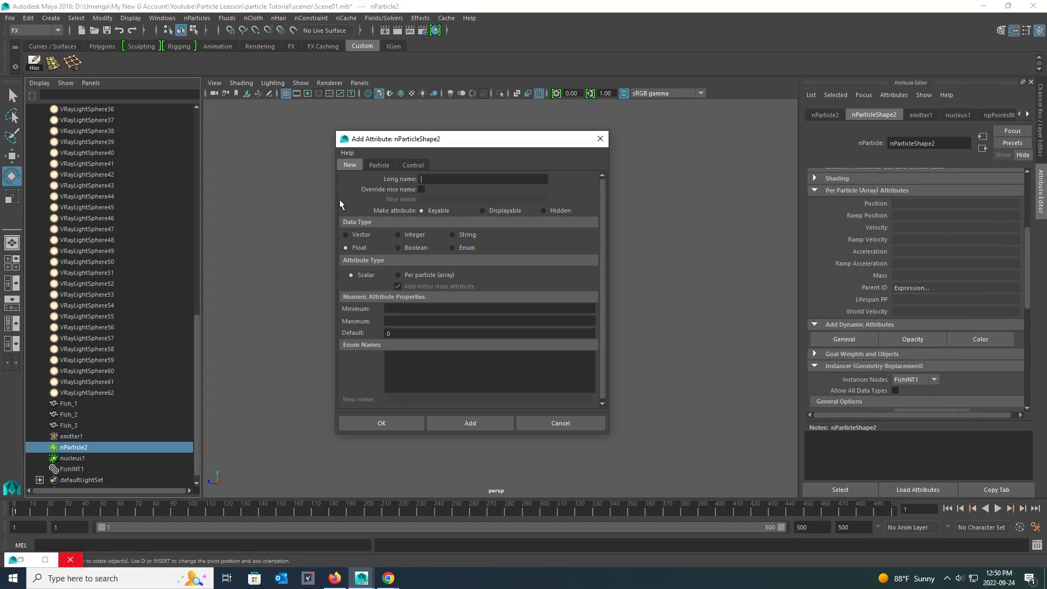
click(363, 235)
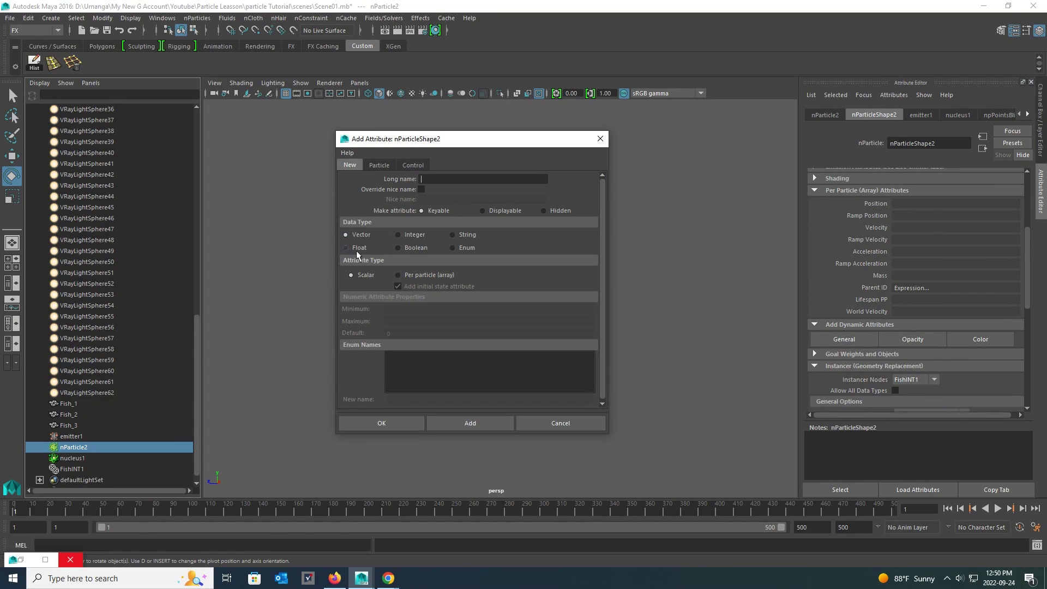
click(399, 276)
click(398, 286)
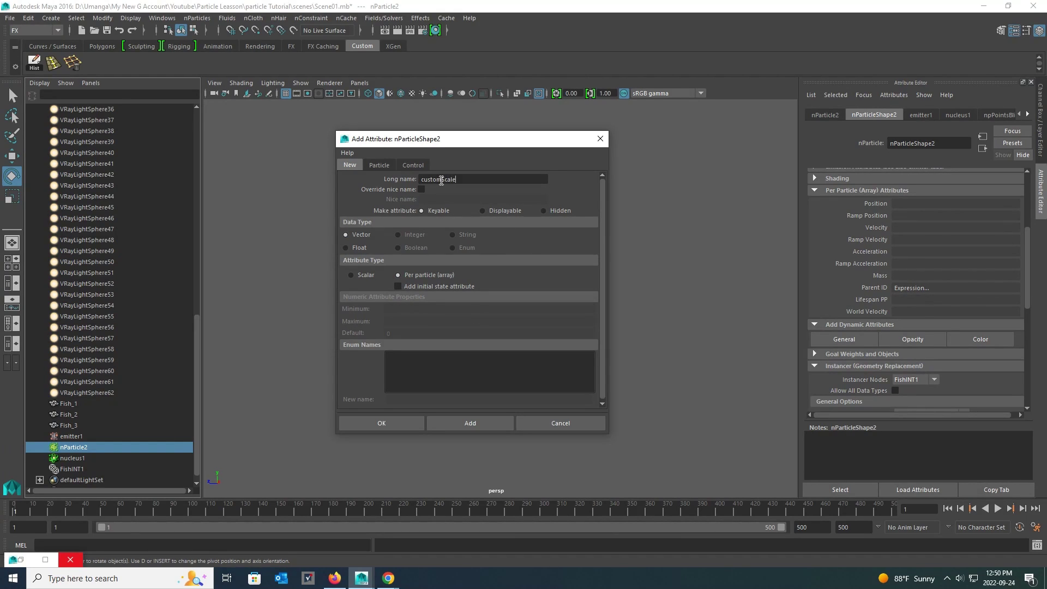
click(443, 423)
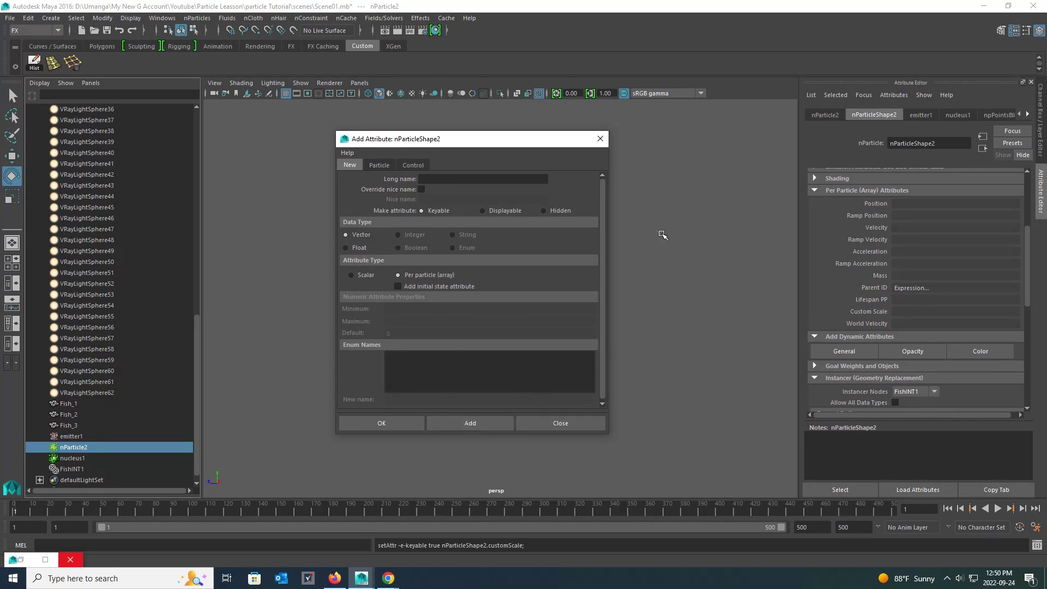
click(601, 138)
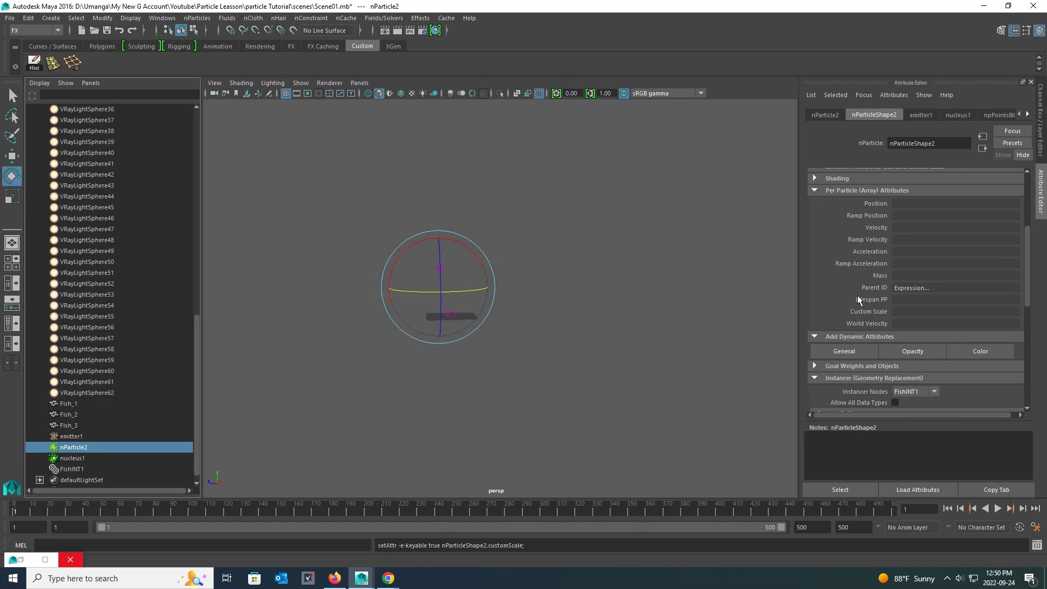
Add nParticleShape2.customScale = rand(0.5,3); to the particle creation expression below the parentId line and apply it.
right_click(911, 313)
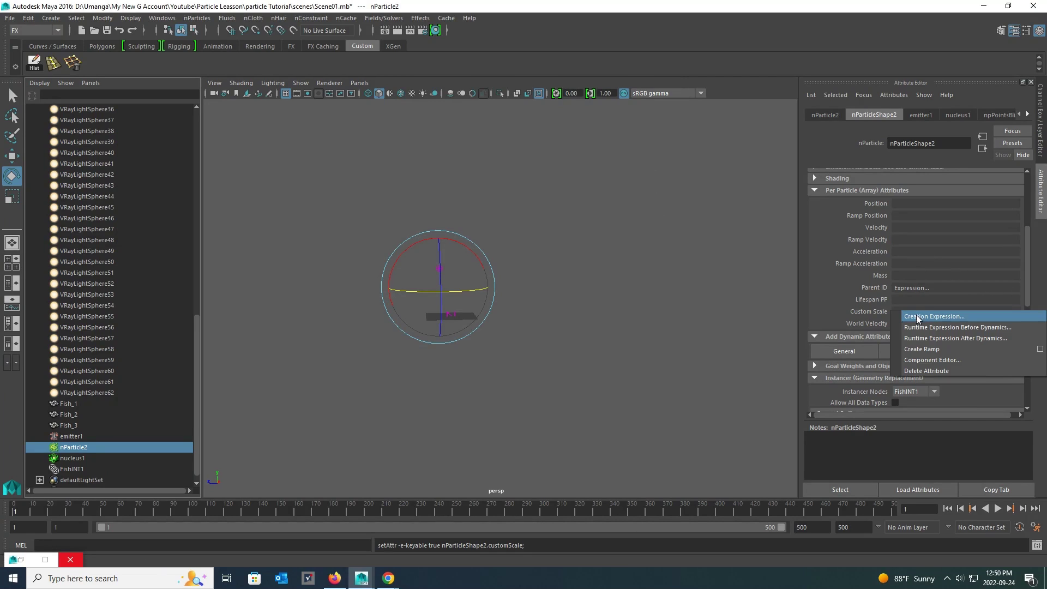
click(917, 317)
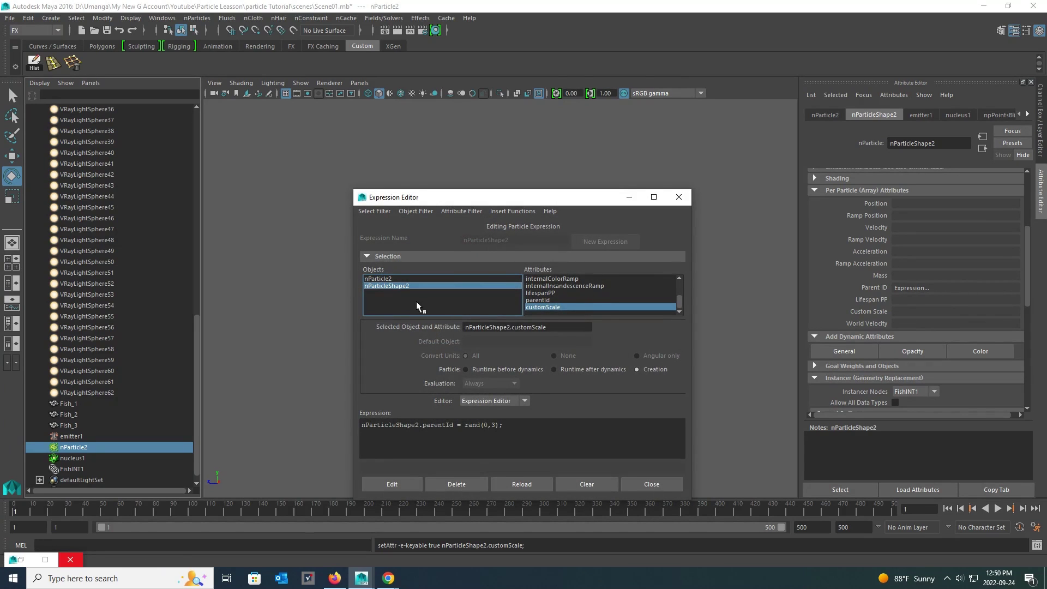
drag(550, 328, 466, 335)
key(ctrl+c)
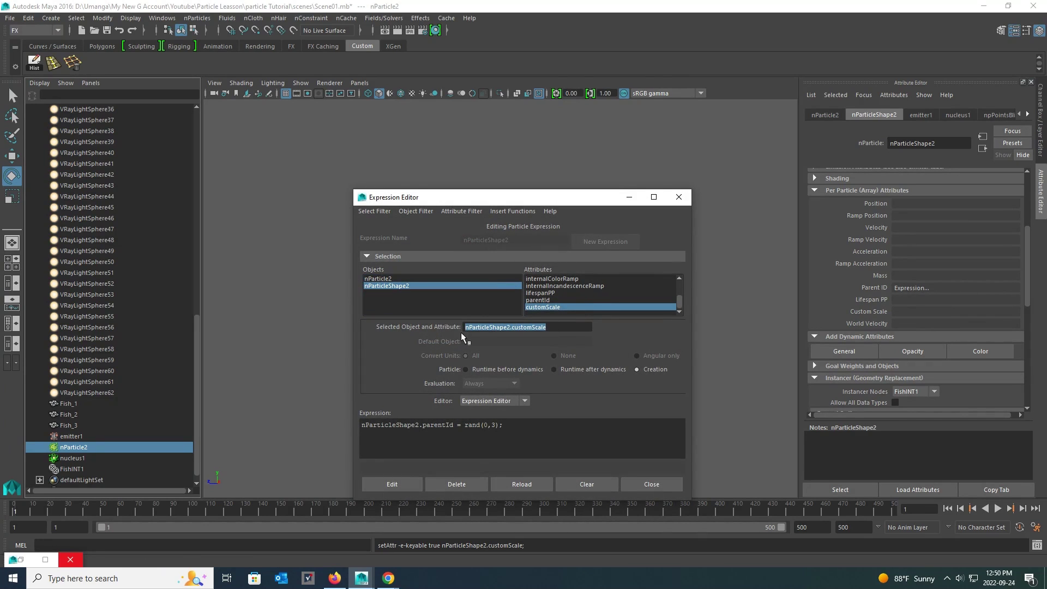
click(510, 424)
key(ctrl+v)
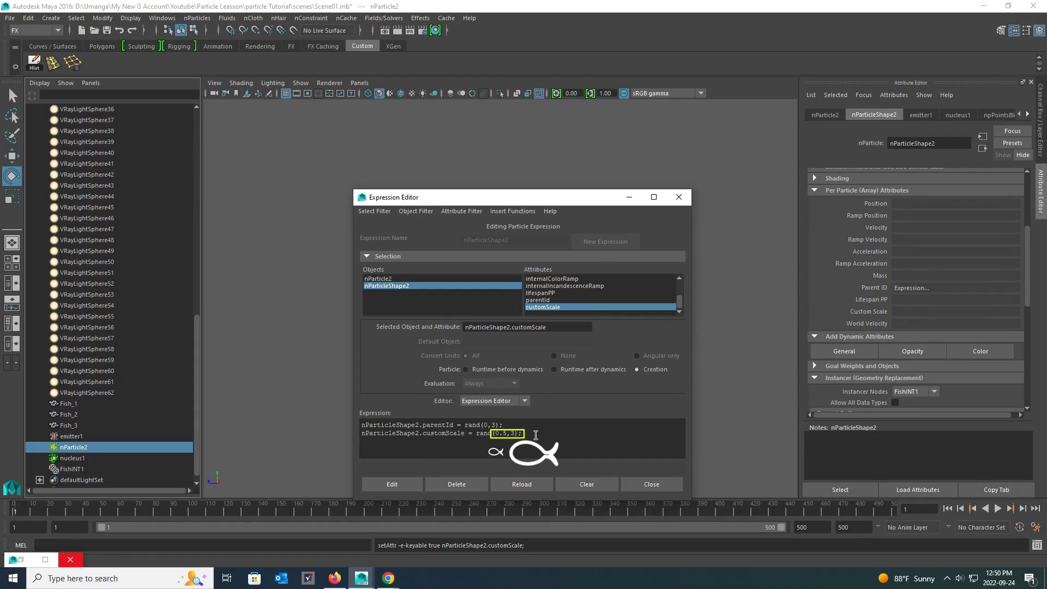
click(397, 484)
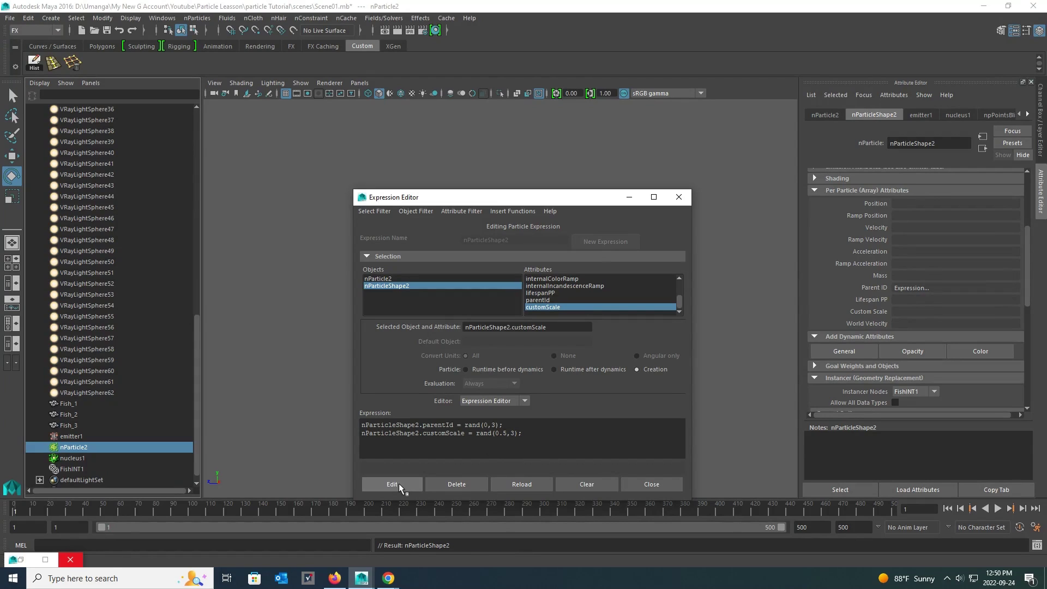
click(684, 200)
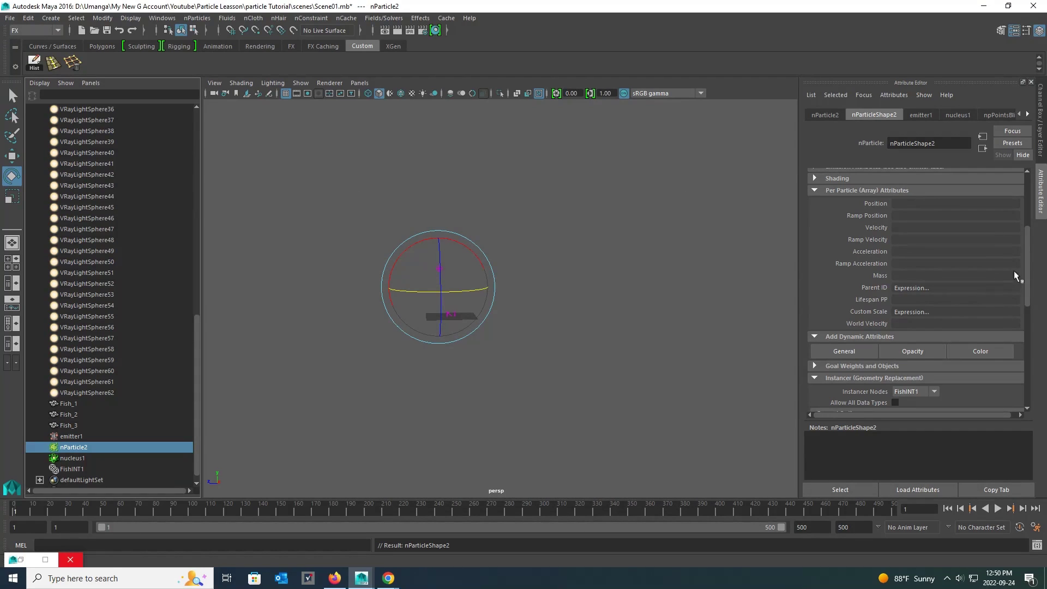
Set the Scale option of the FishINT1 instancer to customScale and deselect the particle object.
scroll(1015, 276, down, 5)
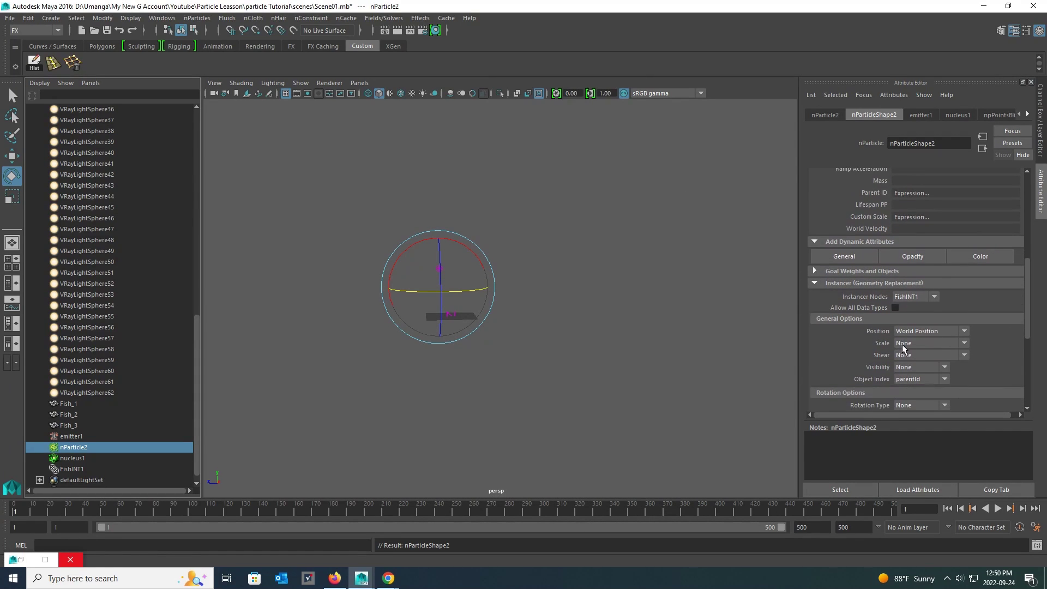
click(907, 344)
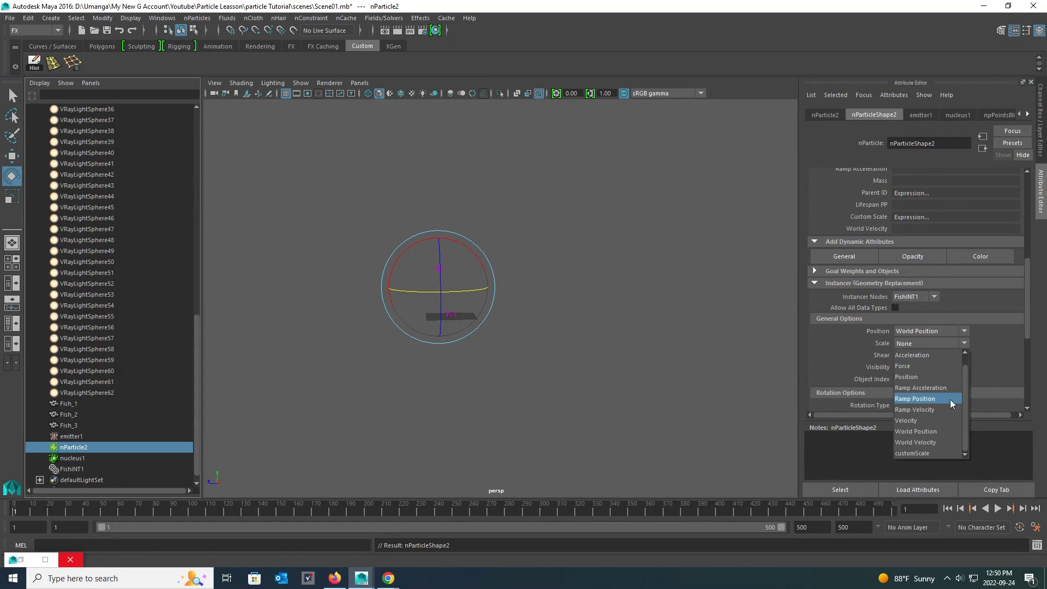
click(916, 453)
click(578, 310)
Play the simulation from the first frame and examine the size variation of the instanced fish from several distances and angles.
alt+right_drag(578, 309, 577, 323)
alt+drag(578, 323, 566, 293)
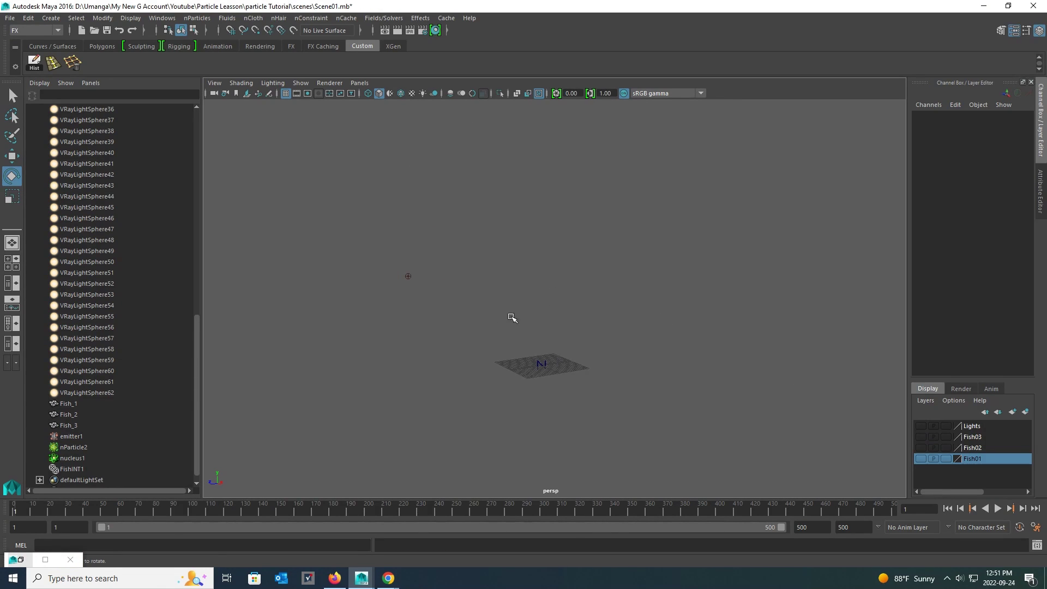
click(998, 508)
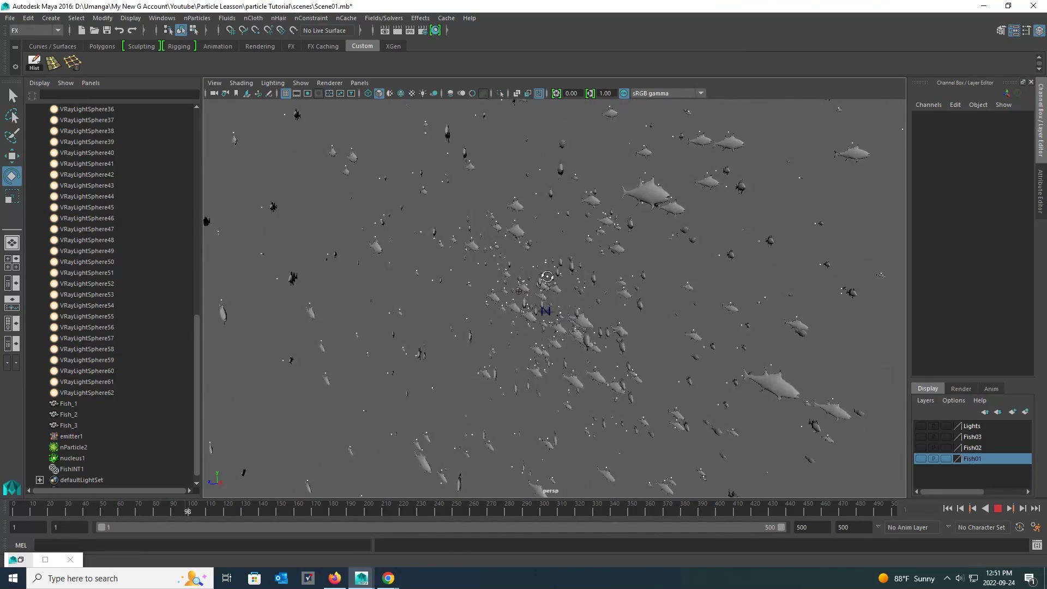
click(949, 509)
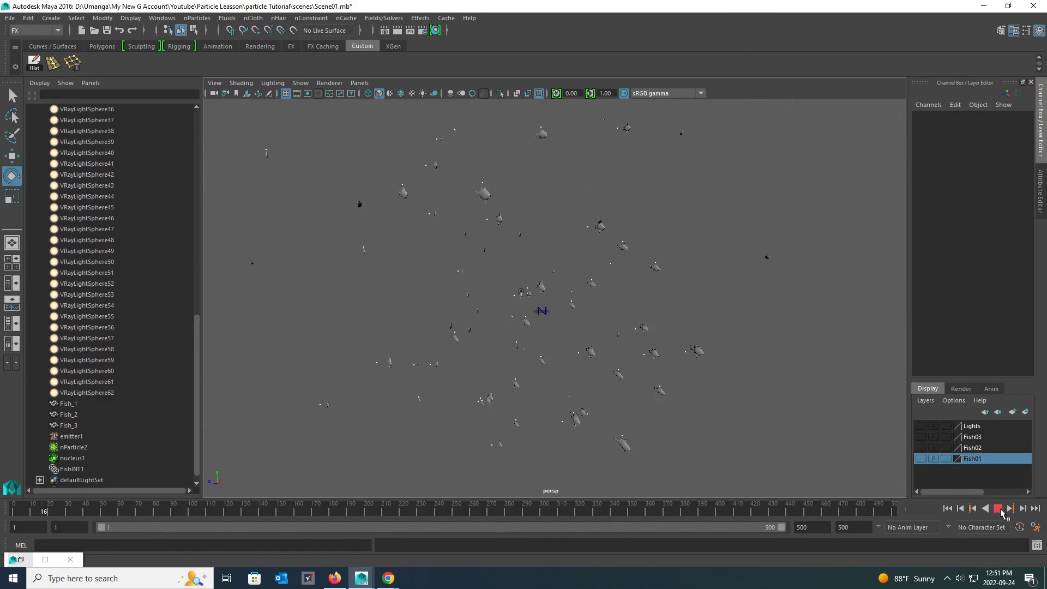
click(999, 511)
click(947, 508)
click(998, 508)
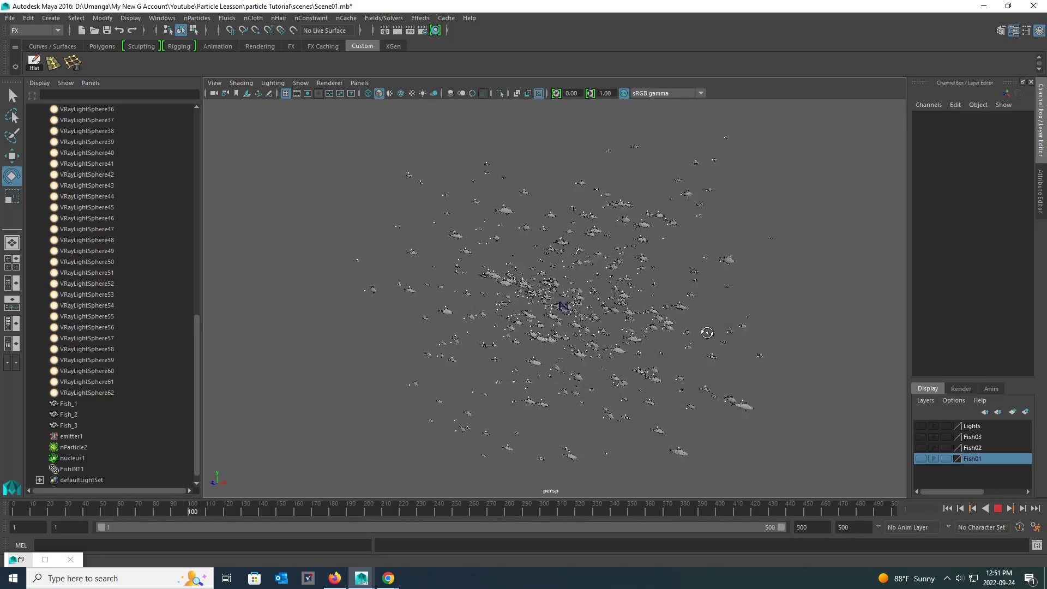
scroll(696, 392, up, 5)
alt+drag(696, 391, 682, 342)
scroll(643, 358, up, 2)
scroll(667, 344, up, 2)
alt+right_drag(666, 344, 723, 416)
alt+drag(723, 416, 615, 367)
alt+right_drag(615, 368, 590, 328)
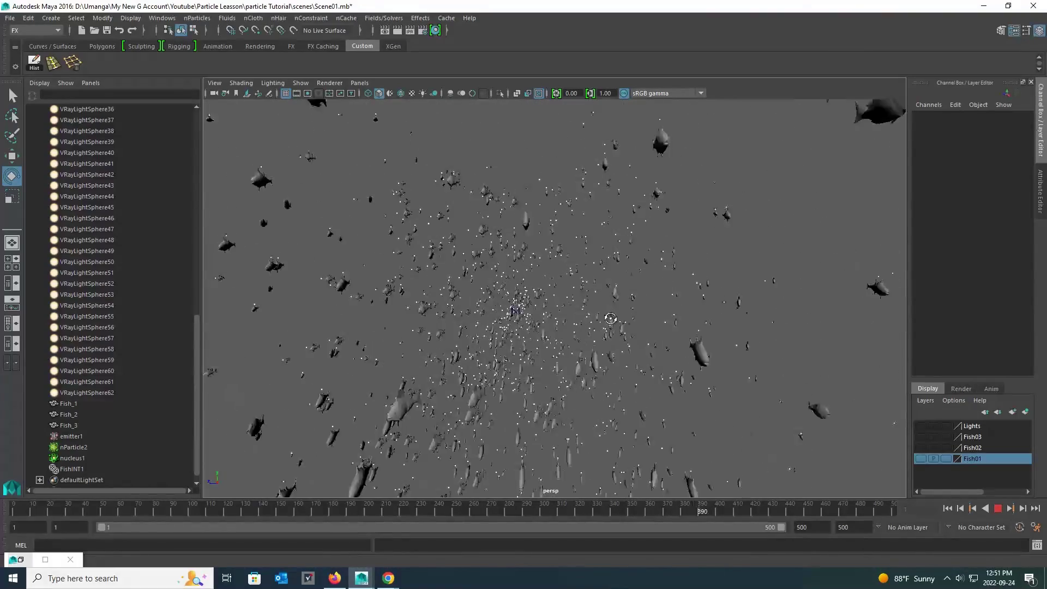
alt+drag(590, 328, 584, 324)
alt+right_drag(585, 324, 554, 333)
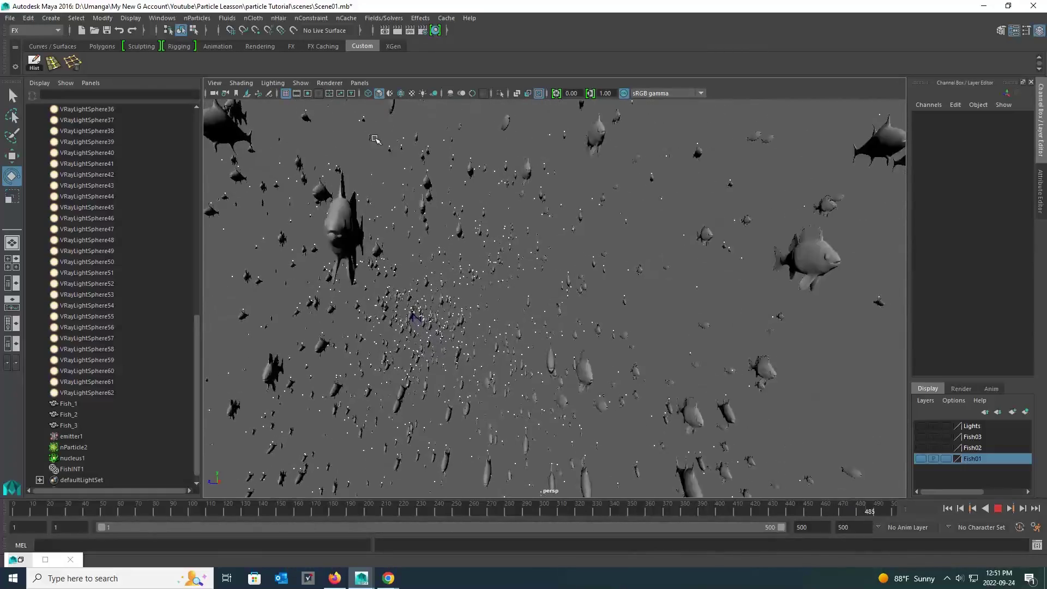
Check the playing fish with wireframe on shaded, stop playback, restore plain shading and return to frame 1.
click(400, 95)
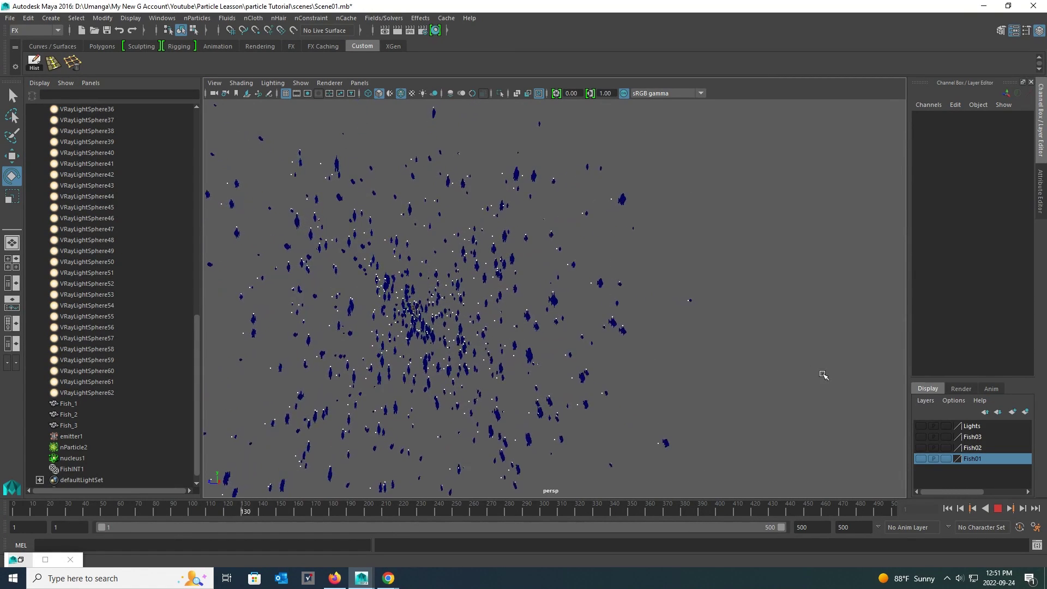
click(1000, 509)
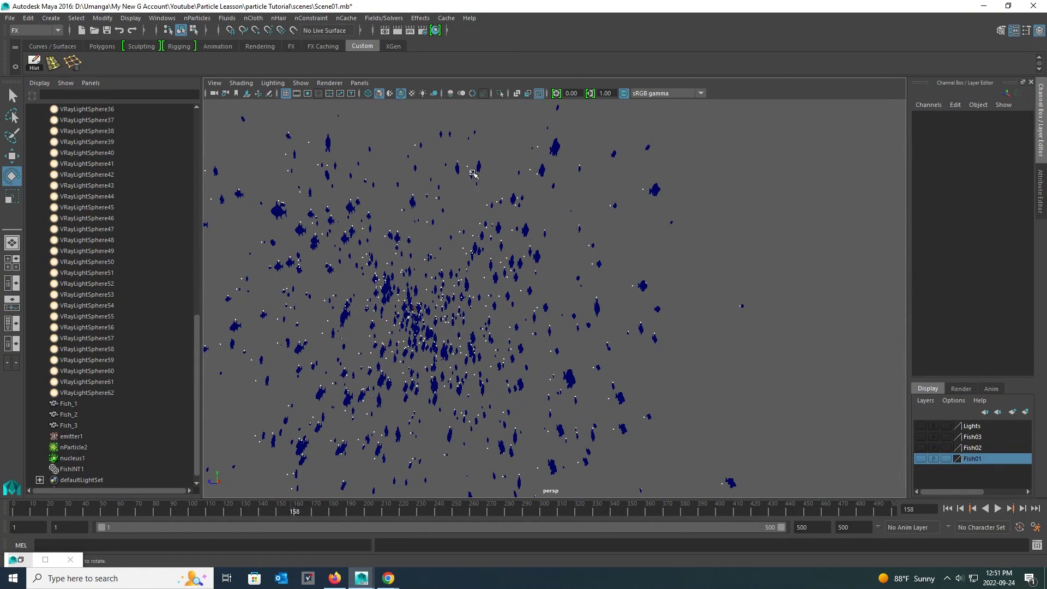
click(403, 94)
mouse_move(517, 244)
alt+mouse_down()
mouse_move(539, 254)
mouse_move(528, 250)
alt+mouse_up()
click(947, 508)
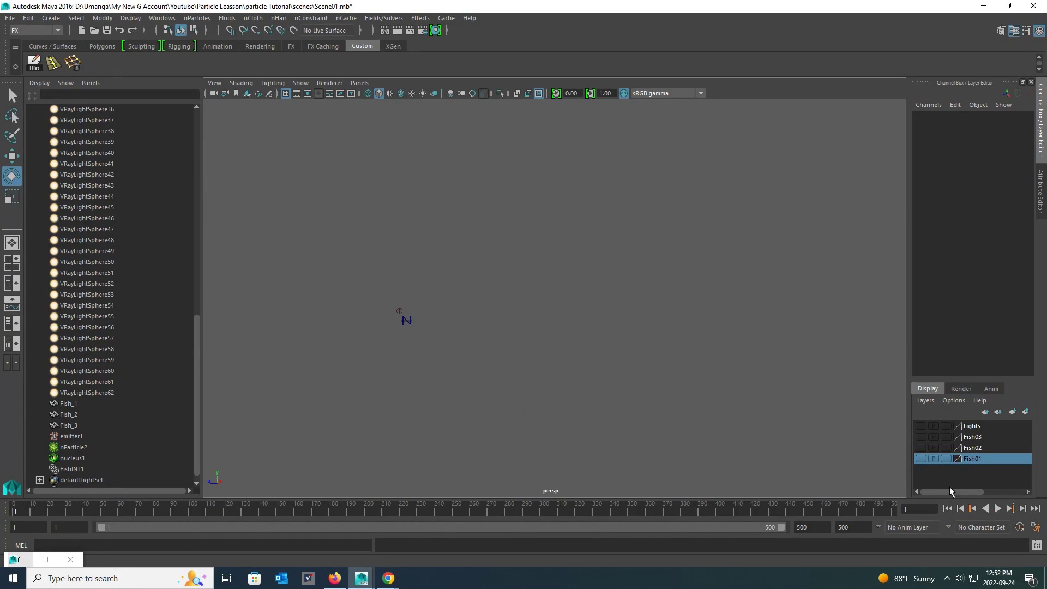
Make the Lights layer visible and turn on wireframe on shaded in the perspective view.
click(923, 430)
alt+right_drag(652, 367, 540, 334)
alt+drag(540, 334, 578, 332)
alt+right_drag(577, 332, 640, 423)
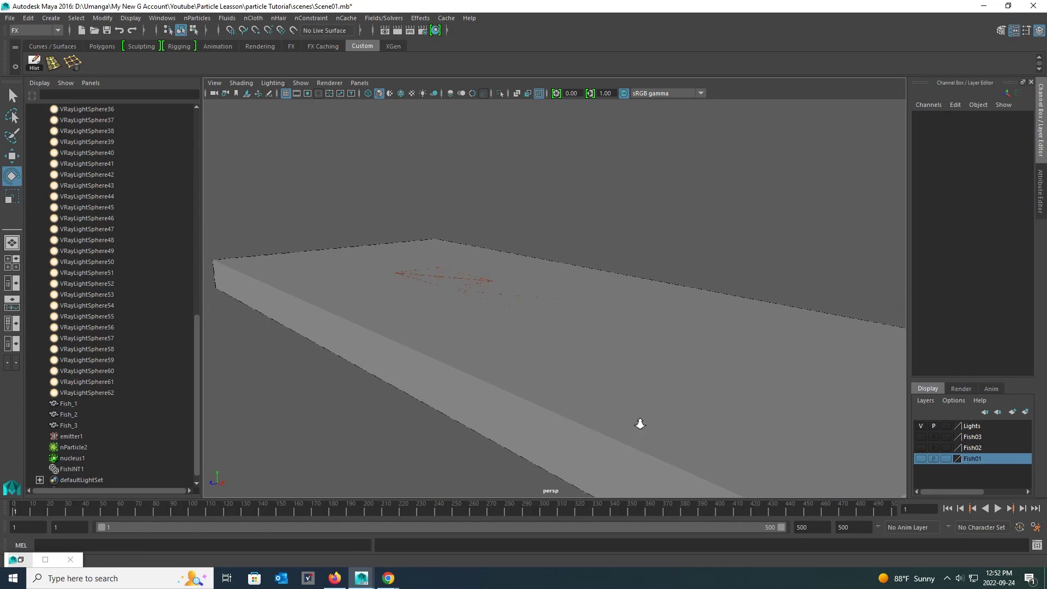
click(402, 96)
Bring the perspective camera inside the large box so that it looks across the rows of sphere lights toward the emitter.
alt+right_drag(491, 295, 516, 336)
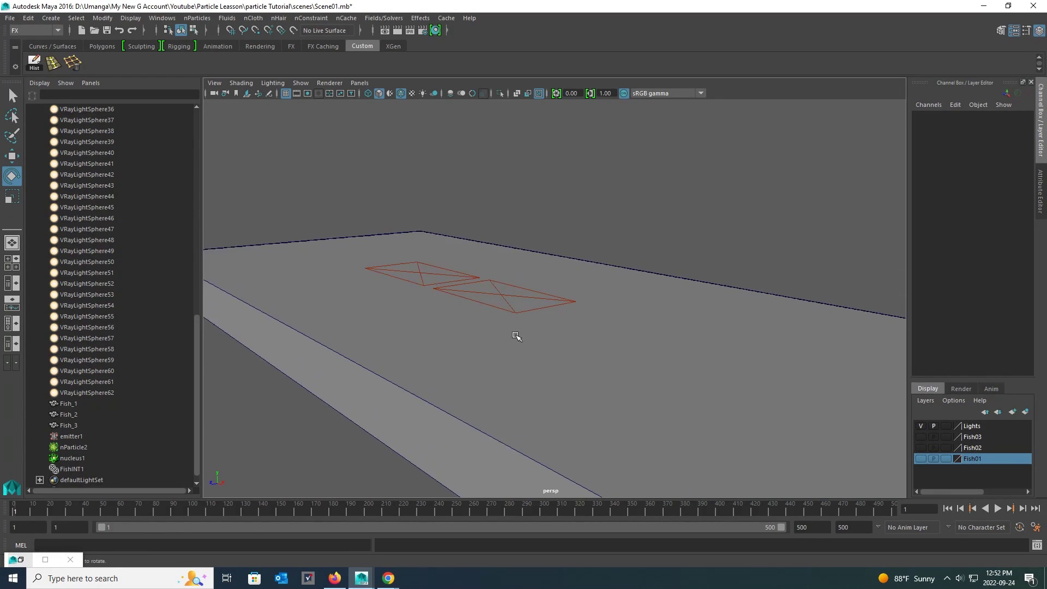
alt+drag(516, 337, 488, 325)
alt+right_drag(488, 325, 492, 337)
alt+drag(492, 339, 531, 345)
alt+right_drag(530, 345, 671, 368)
alt+drag(670, 368, 544, 367)
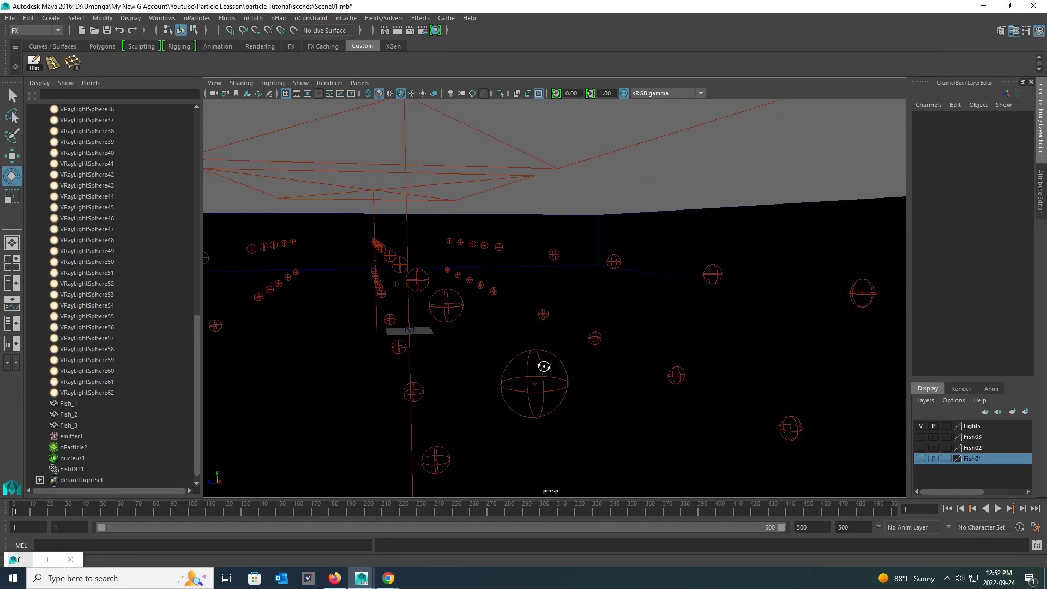
alt+middle_drag(544, 366, 590, 331)
mouse_move(590, 331)
alt+right_down()
mouse_move(610, 353)
mouse_move(583, 336)
alt+right_up()
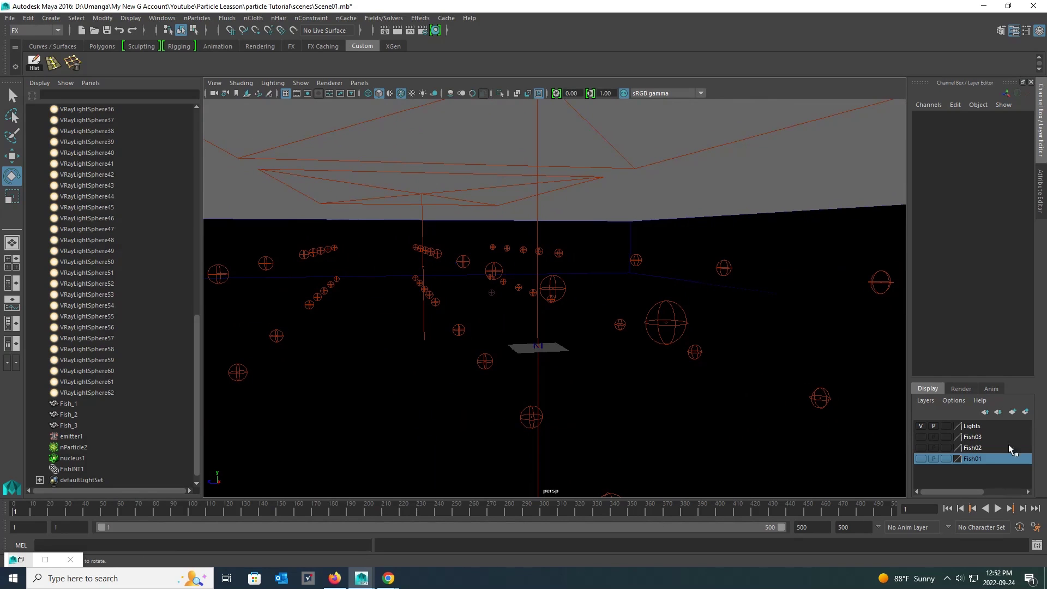
Play the fish simulation inside the lit box, frame the school centrally and stop playback at frame 296.
click(997, 508)
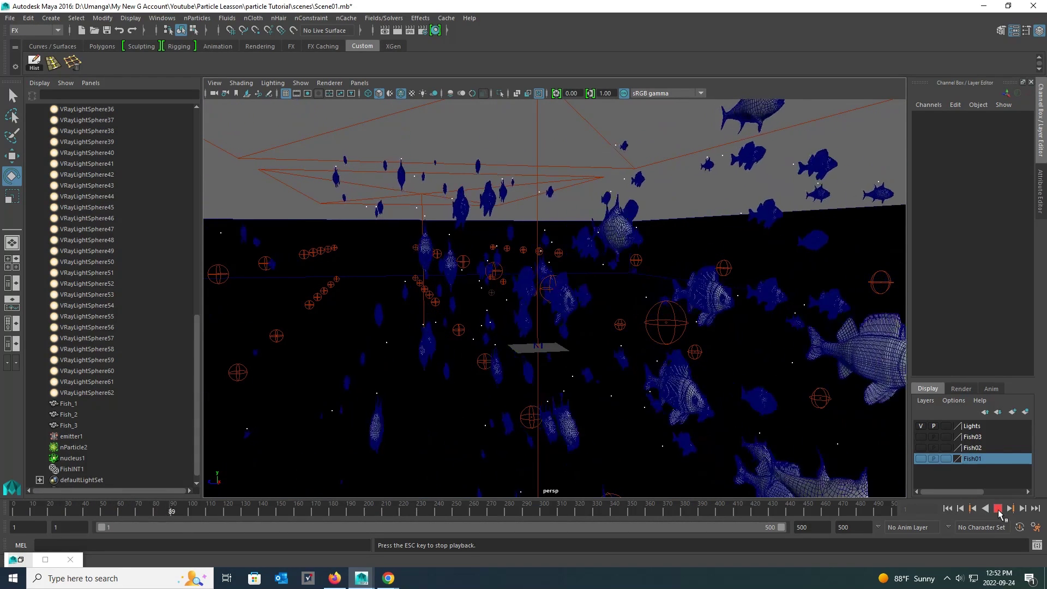
alt+right_drag(690, 346, 666, 329)
alt+drag(666, 329, 634, 302)
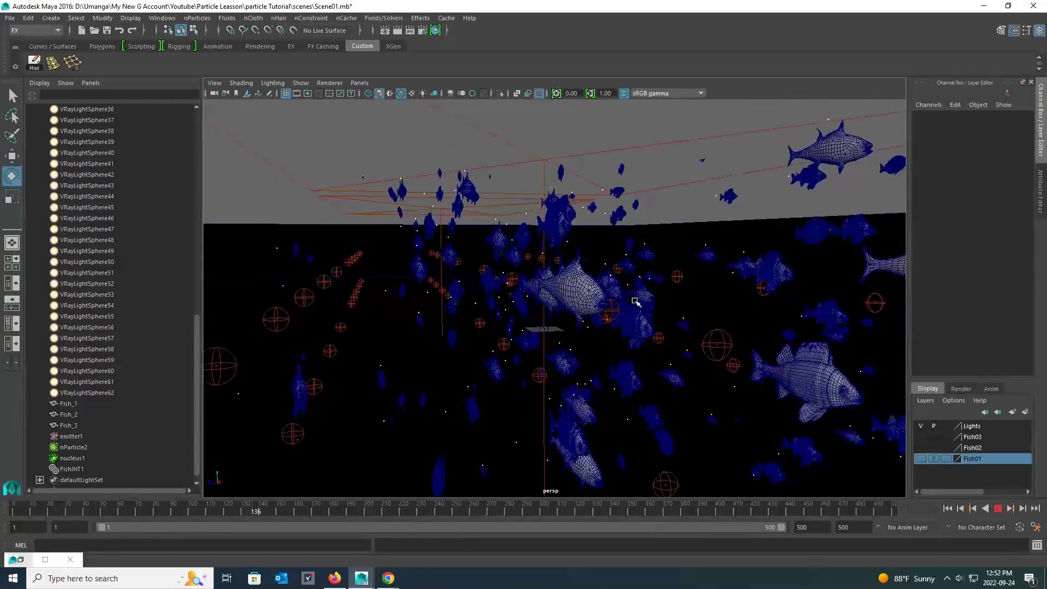
alt+right_drag(634, 302, 623, 316)
alt+drag(622, 317, 616, 309)
alt+middle_drag(615, 309, 608, 289)
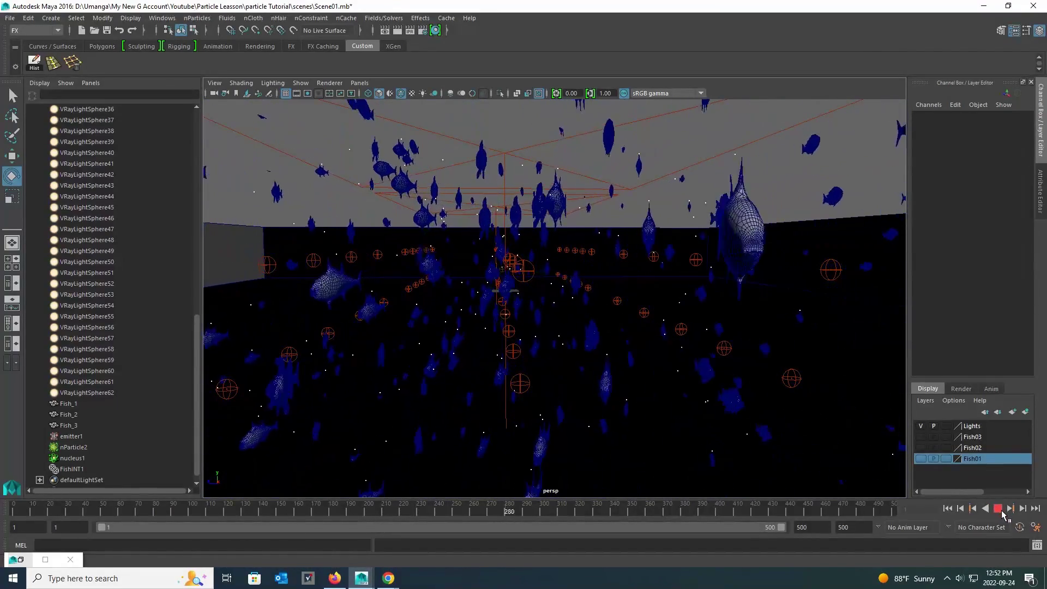
click(1000, 511)
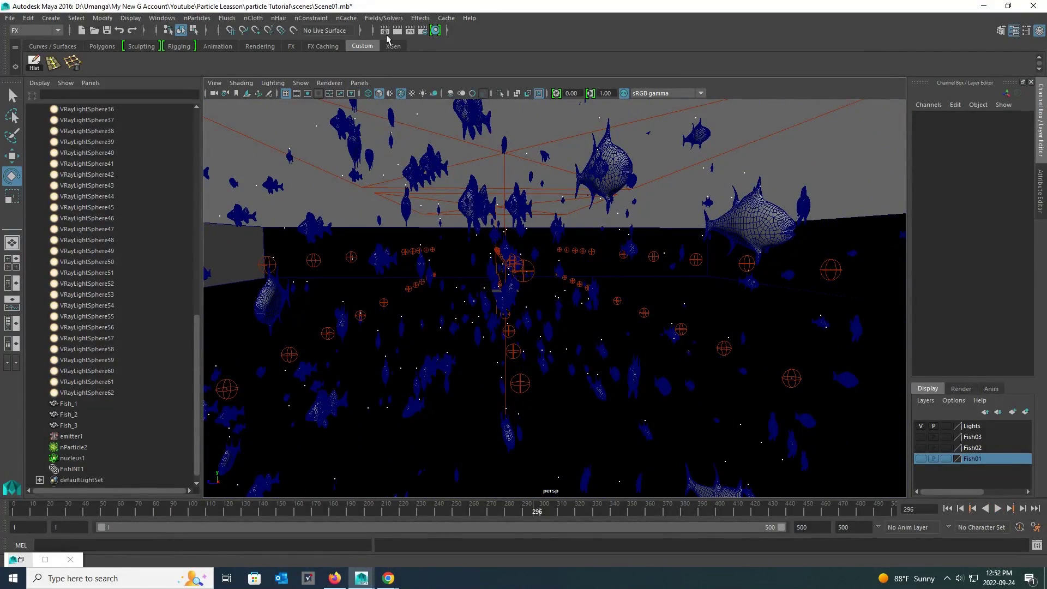
Render the current frame from the perspective view with V-Ray.
click(386, 31)
click(449, 218)
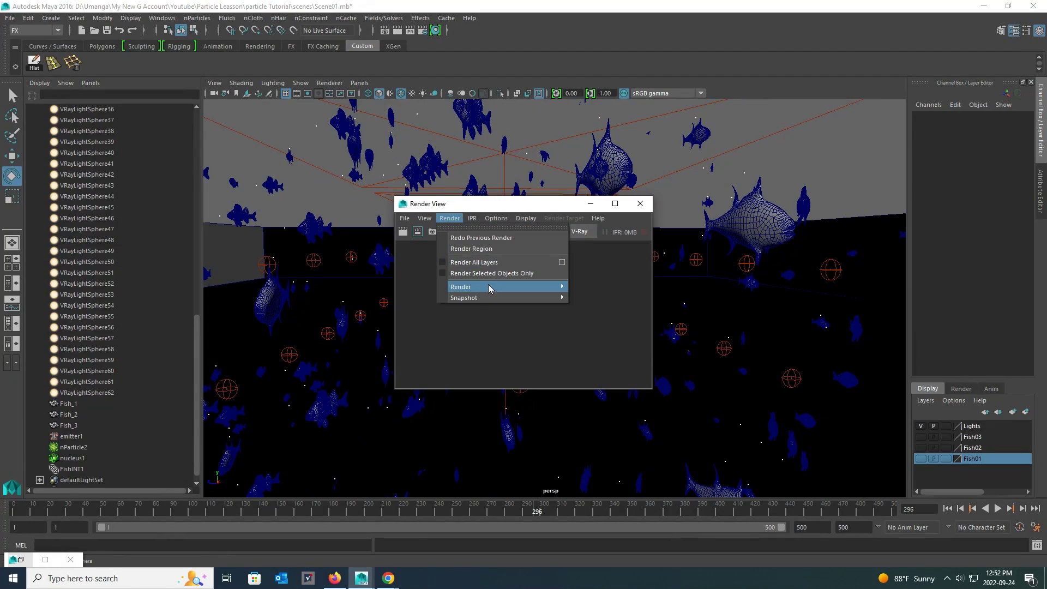
mouse_move(556, 286)
click(590, 297)
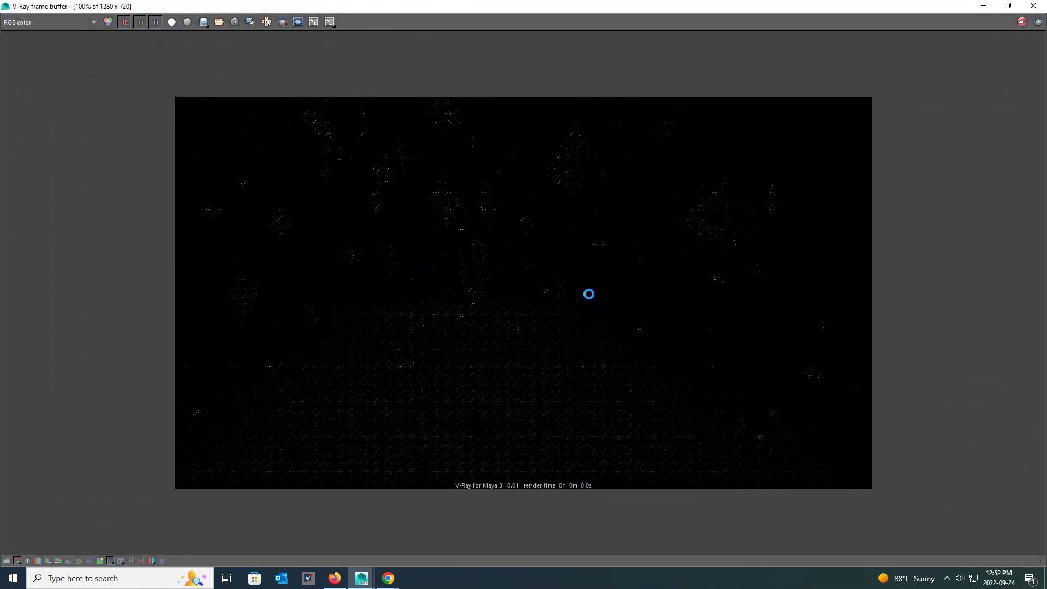